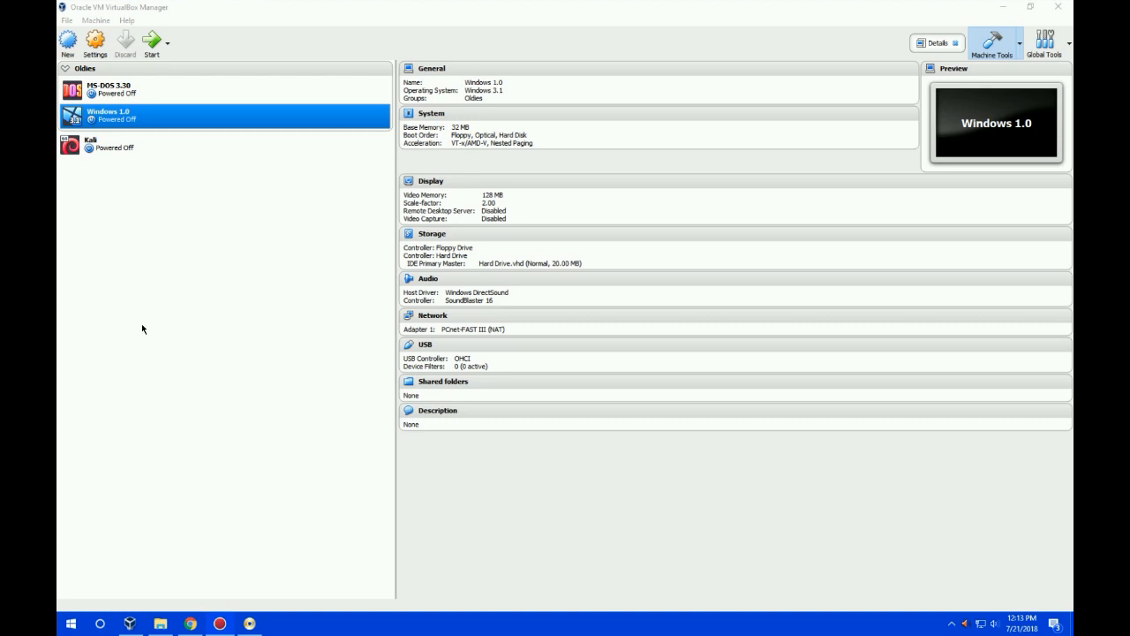
{"action": "left_click", "coordinate": [161, 5]}
{"action": "left_click", "coordinate": [275, 5]}
{"action": "left_click", "coordinate": [196, 88], "text": "ctrl"}
{"action": "left_click", "coordinate": [188, 99], "text": "ctrl"}
{"action": "left_click", "coordinate": [196, 152], "text": "ctrl"}
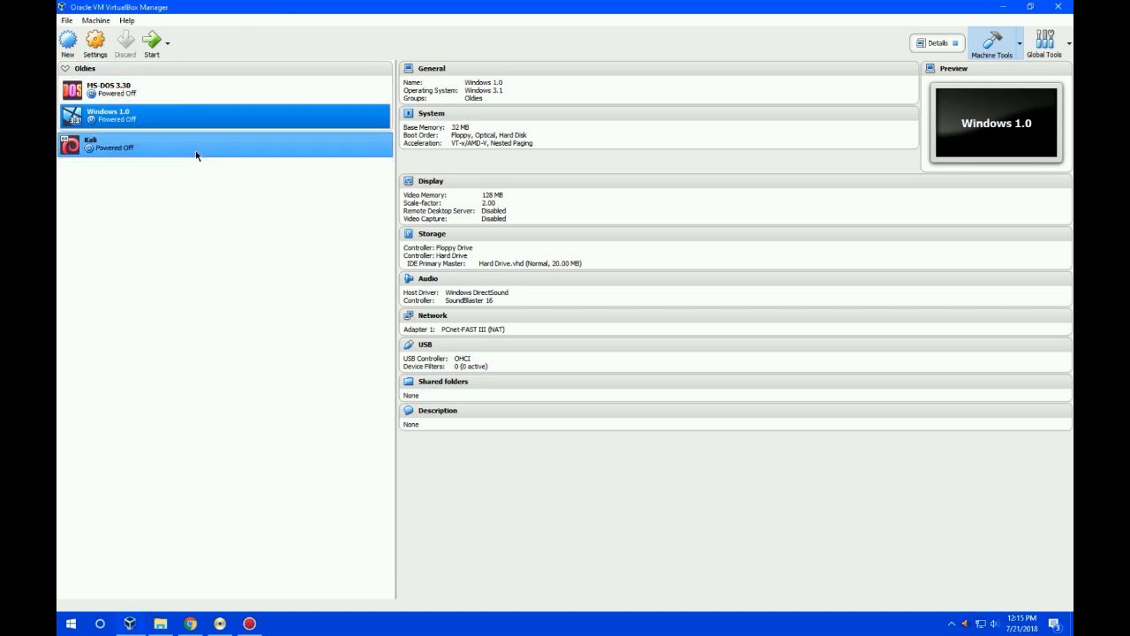
{"action": "left_click", "coordinate": [196, 155], "text": "ctrl"}
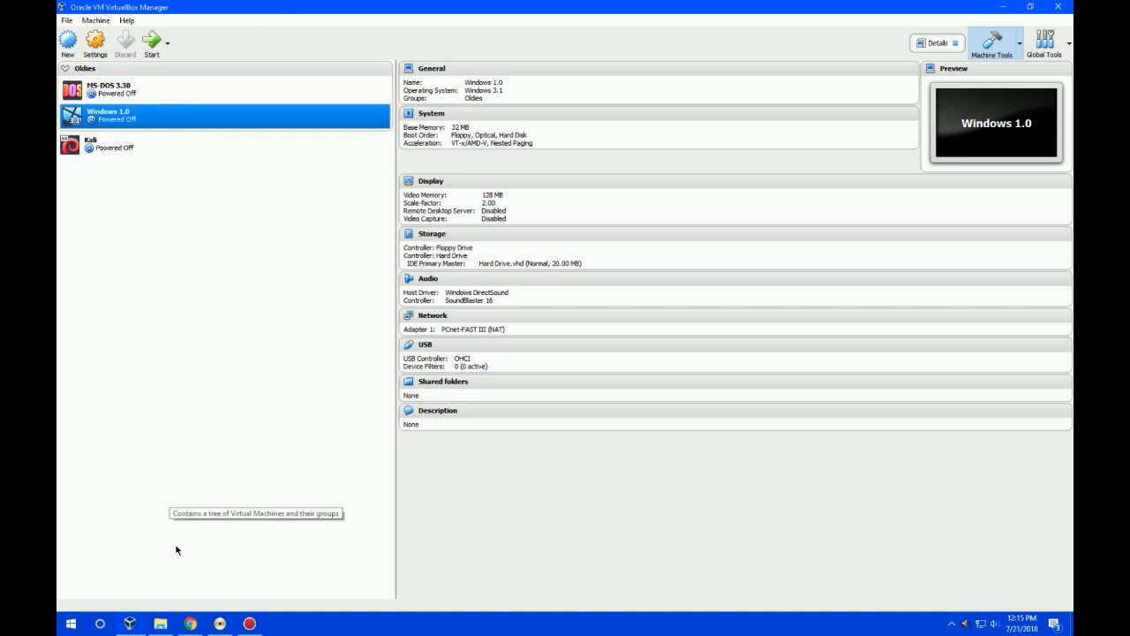
Look over the floppy images in the How To Install Windows 1.0 folder and the keyboard picture in Chrome, and close the browser.
{"action": "mouse_move", "coordinate": [171, 630]}
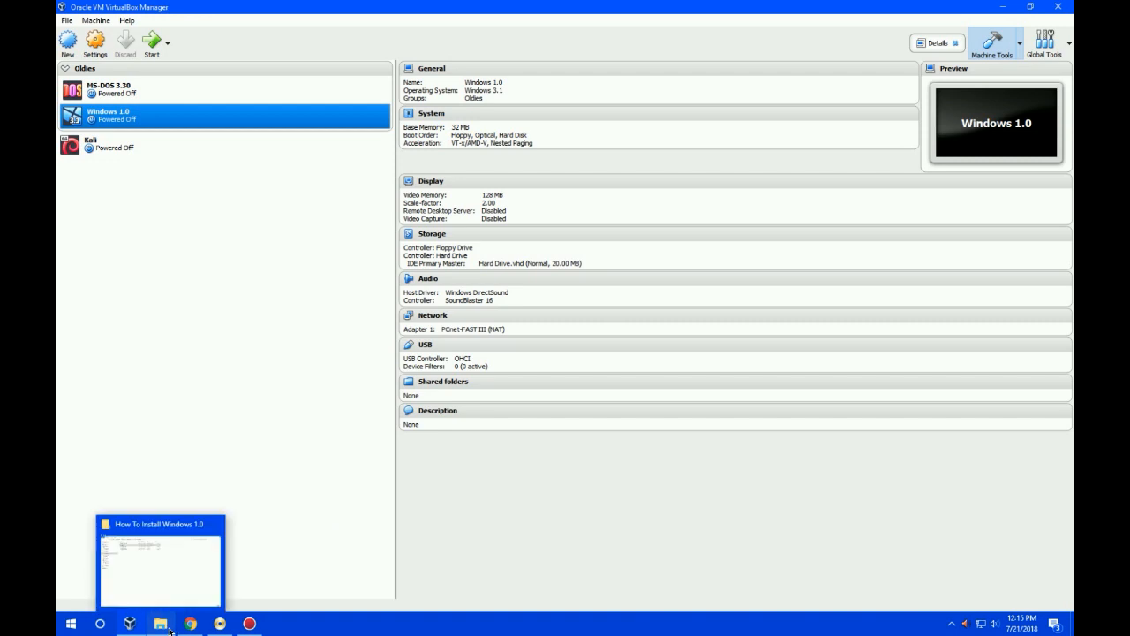
{"action": "left_click", "coordinate": [171, 630]}
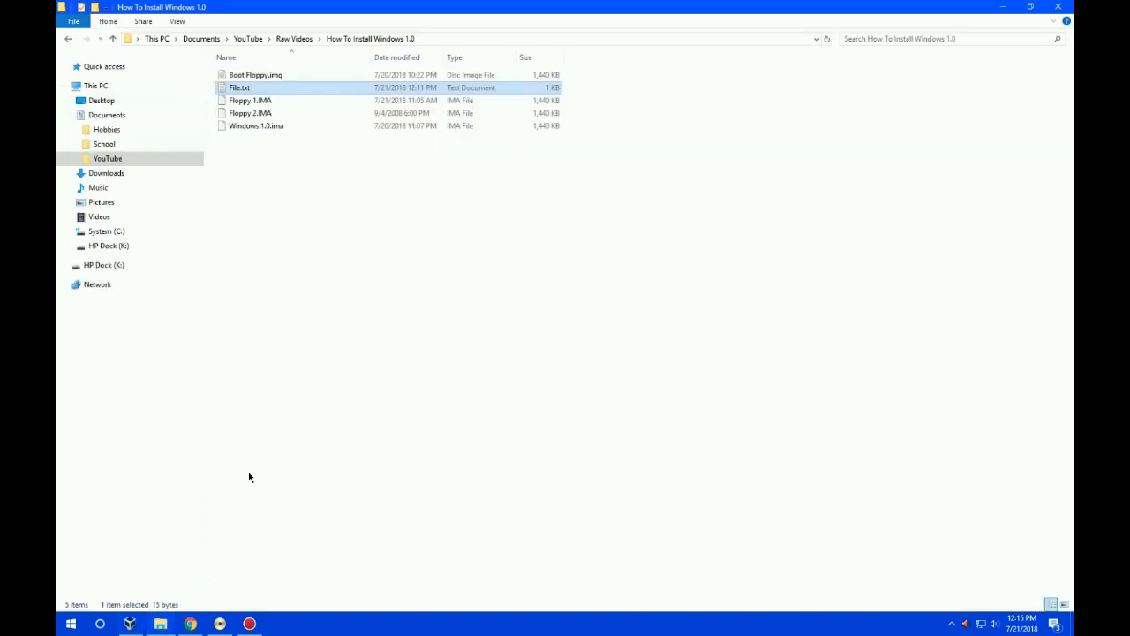
{"action": "left_click", "coordinate": [306, 386]}
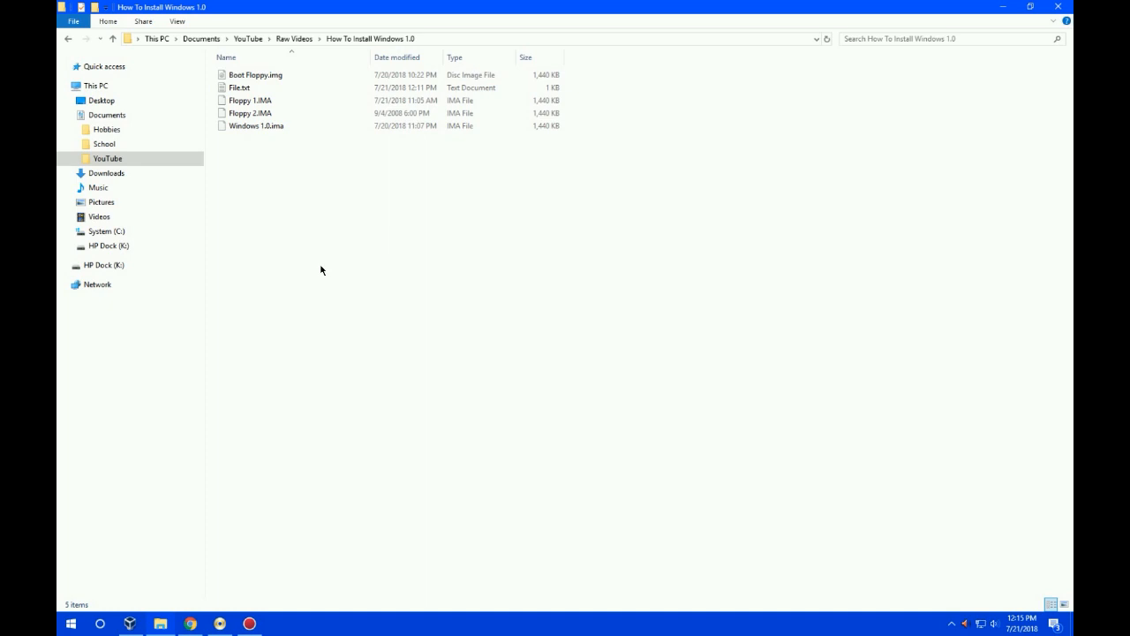
{"action": "mouse_move", "coordinate": [134, 626]}
{"action": "left_click", "coordinate": [141, 620]}
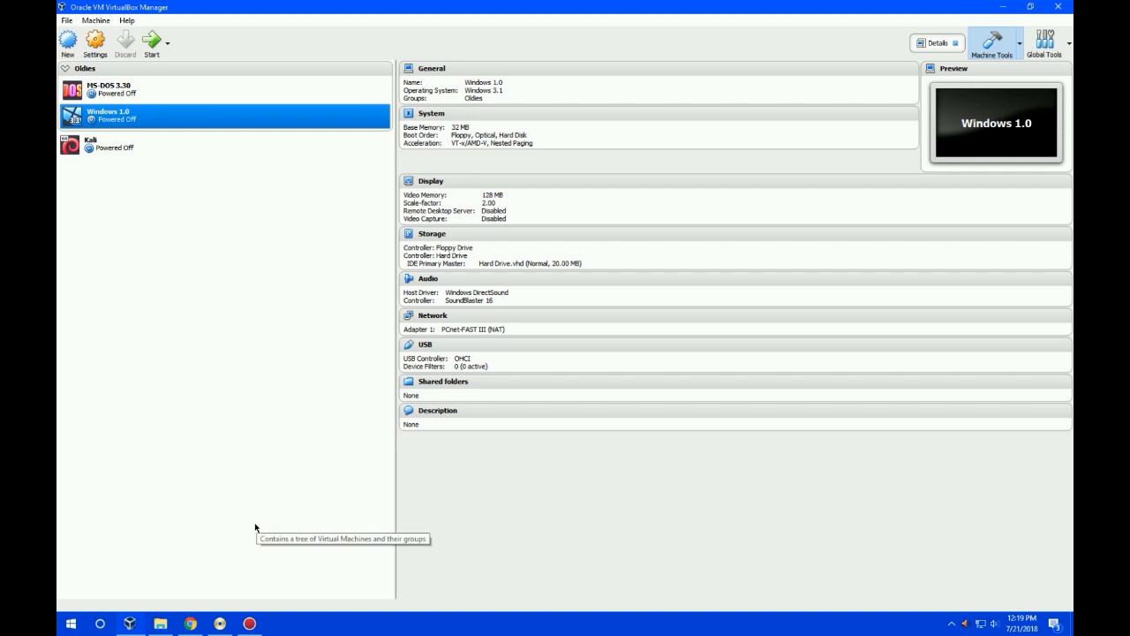
{"action": "left_click", "coordinate": [194, 622]}
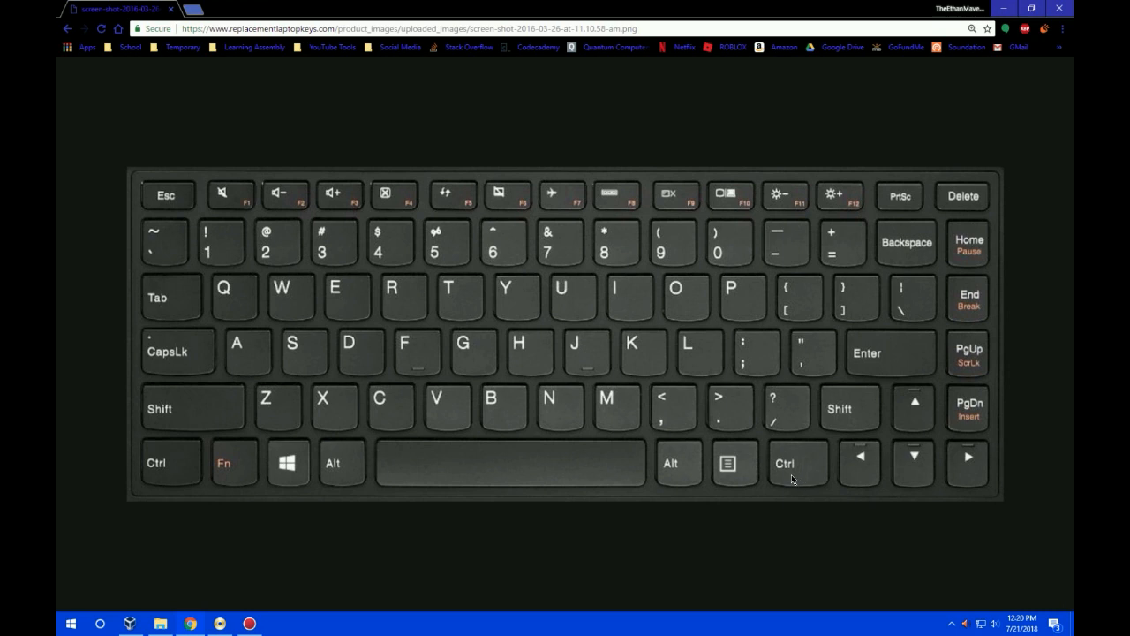
{"action": "key", "text": "alt+F4"}
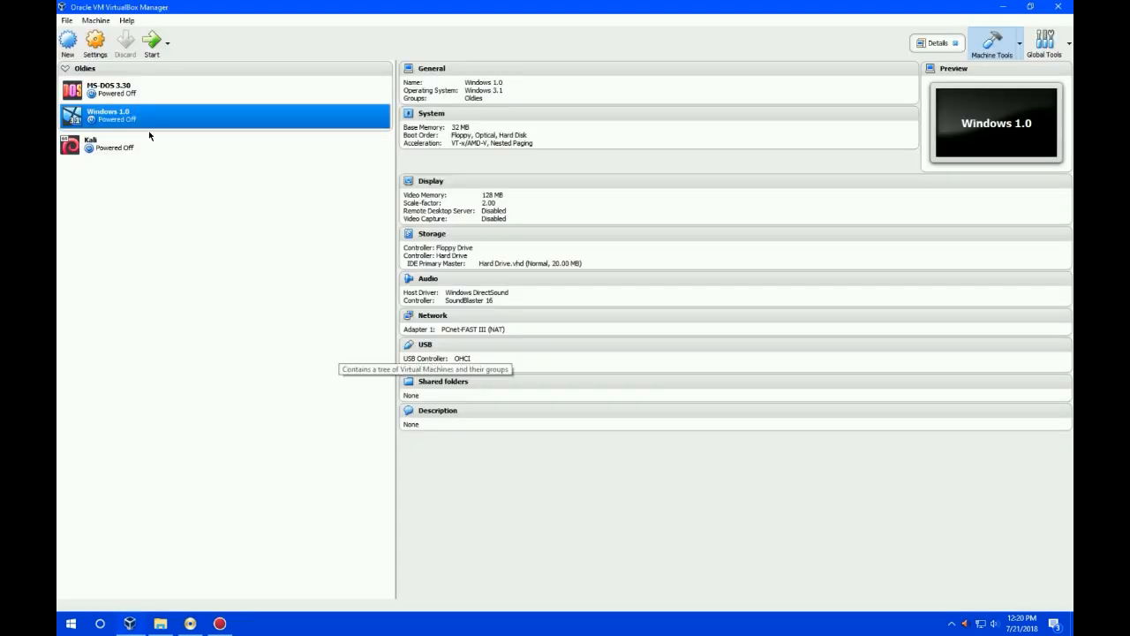
Start creating a new virtual machine in guided mode and name it "(YouTube) Windows 1.0".
{"action": "left_click", "coordinate": [68, 41]}
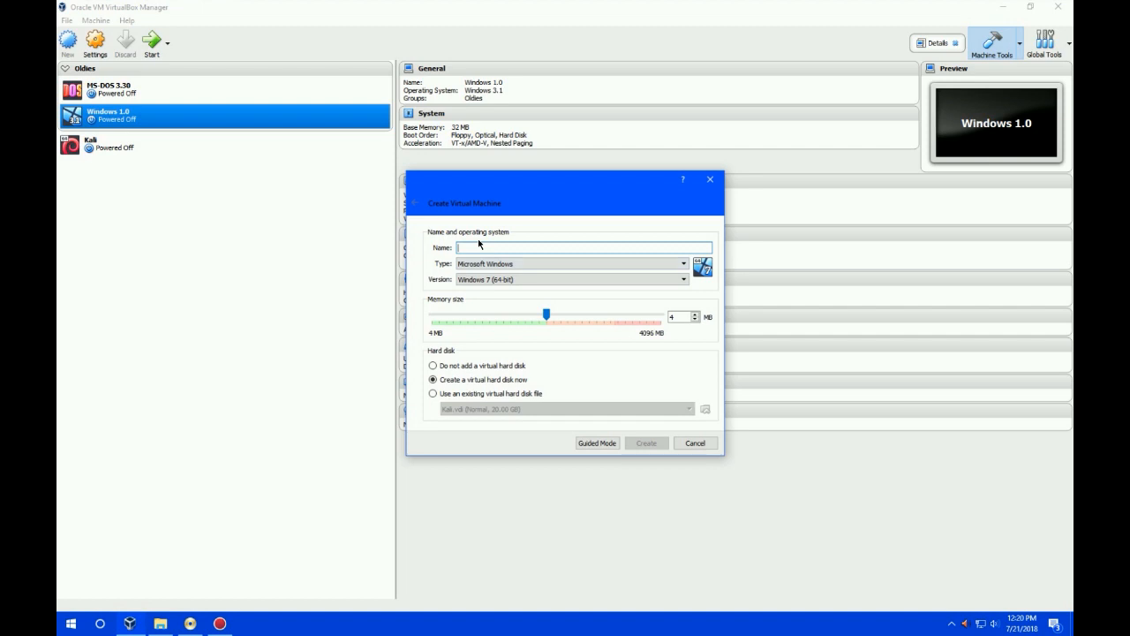
{"action": "left_click", "coordinate": [597, 444]}
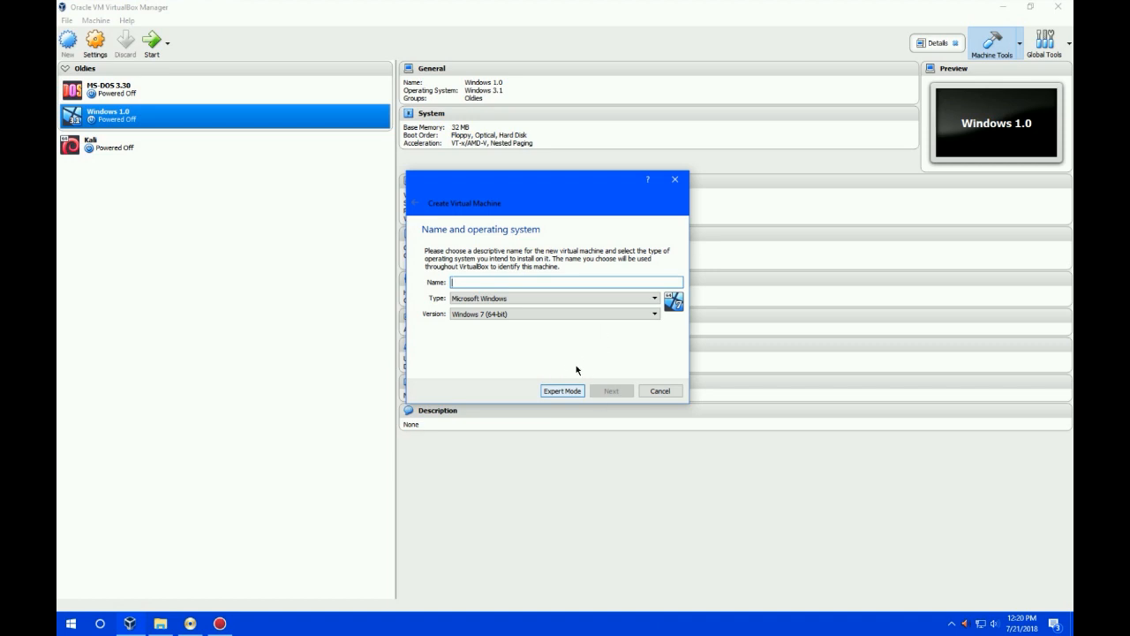
{"action": "left_click", "coordinate": [541, 314]}
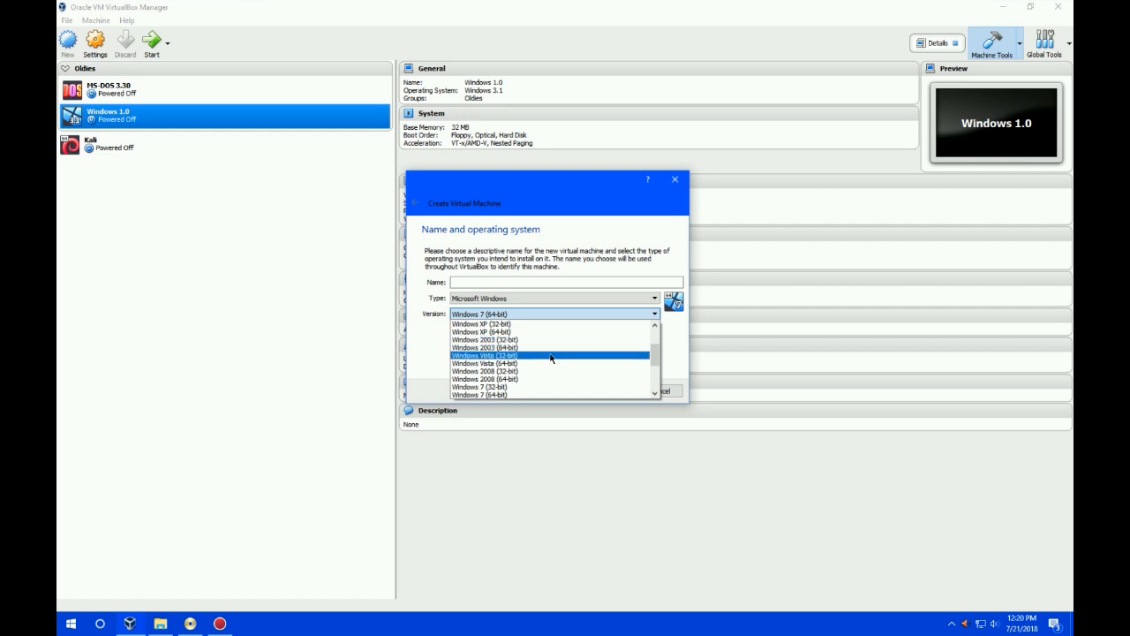
{"action": "left_click", "coordinate": [547, 315]}
{"action": "left_click", "coordinate": [535, 283]}
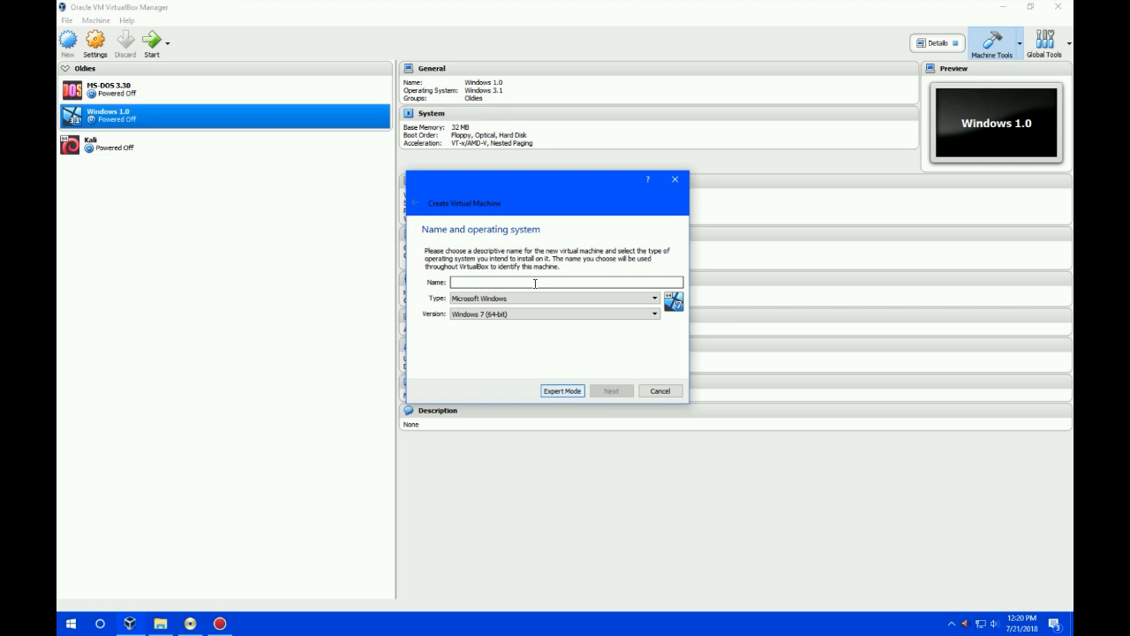
{"action": "type", "text": "Windows"}
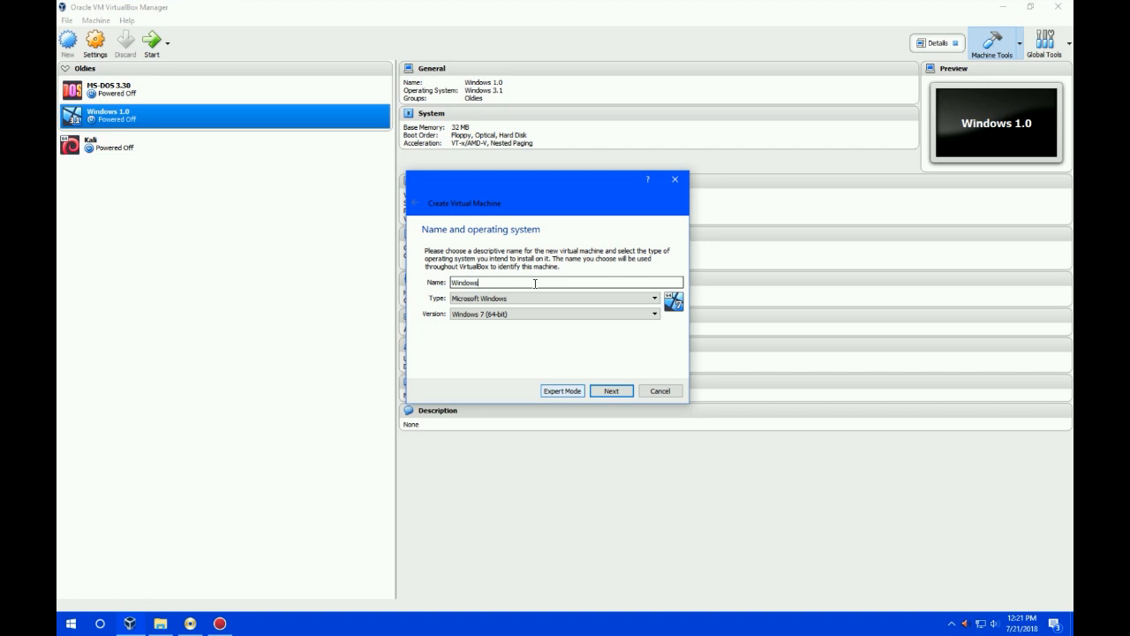
{"action": "key", "text": "BackSpace"}
{"action": "key", "text": "BackSpace"}
{"action": "key", "text": "BackSpace"}
{"action": "key", "text": "BackSpace"}
{"action": "key", "text": "BackSpace"}
{"action": "key", "text": "BackSpace"}
{"action": "key", "text": "BackSpace"}
{"action": "type", "text": "(YouTube ) Windows 1.0"}
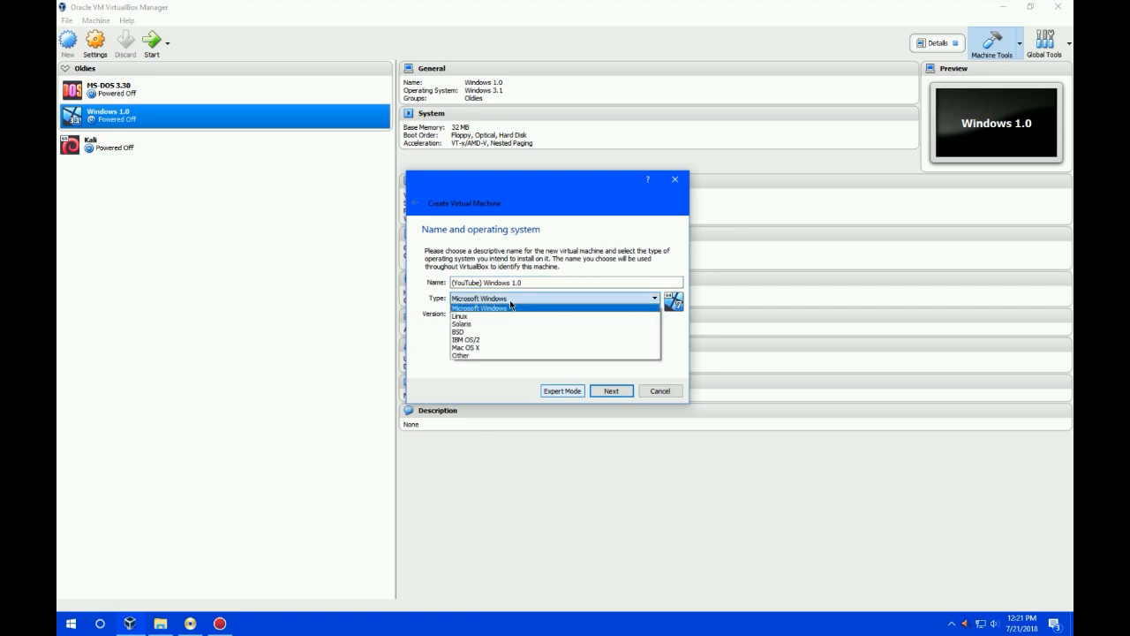
Set the new machine's type to Microsoft Windows and version to Windows 3.1, and continue to the memory size.
{"action": "left_click", "coordinate": [510, 305]}
{"action": "left_click", "coordinate": [510, 314]}
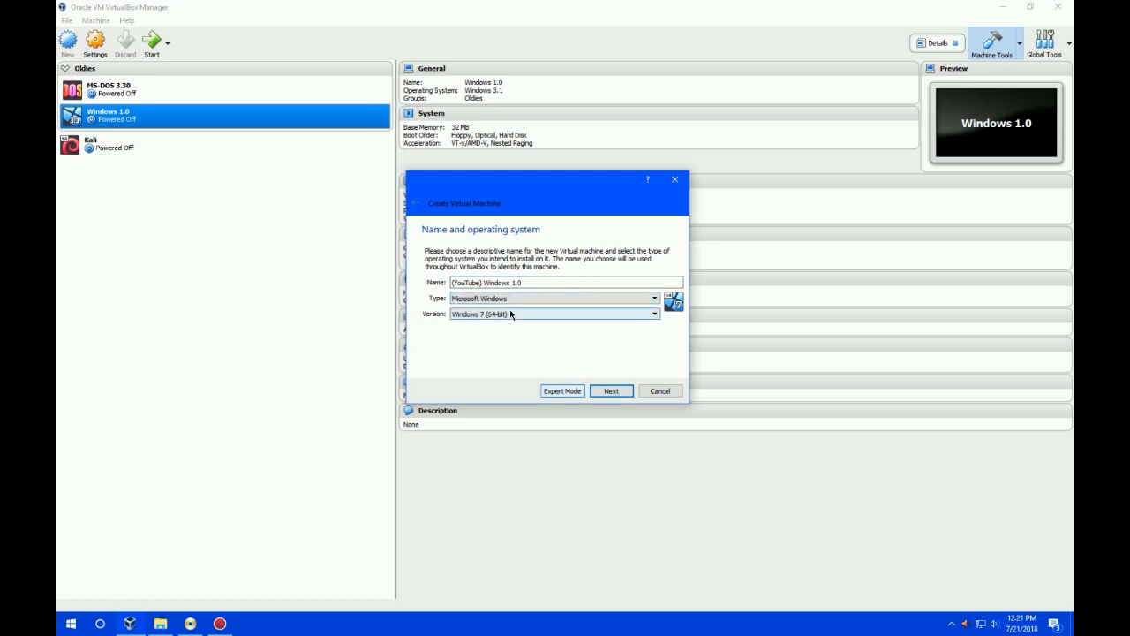
{"action": "scroll", "coordinate": [520, 344], "scroll_direction": "up", "scroll_amount": 2}
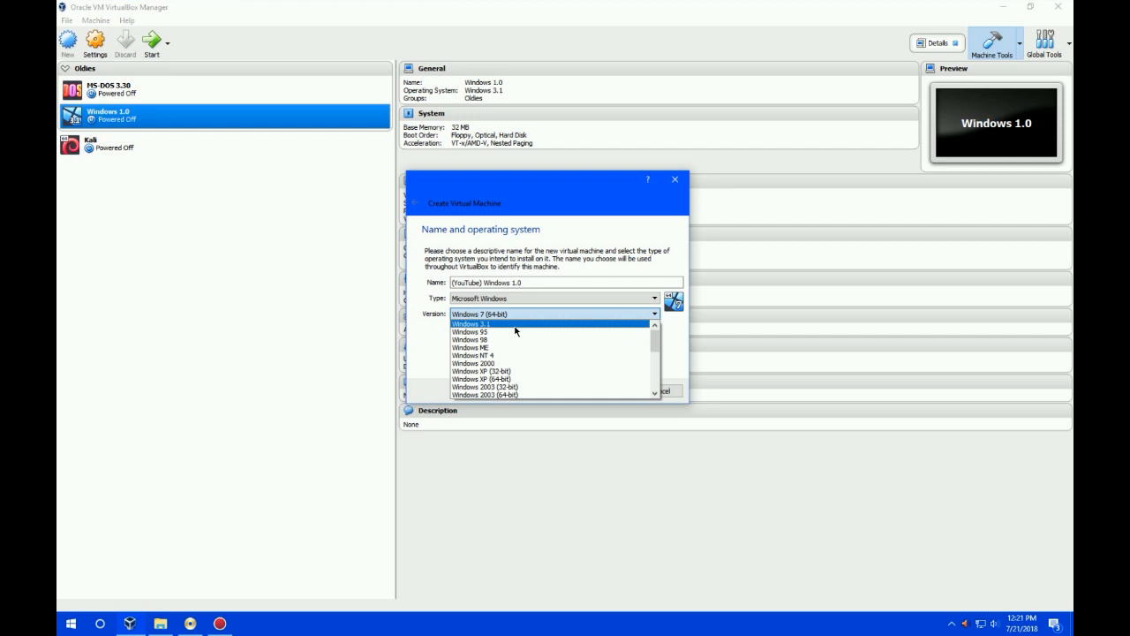
{"action": "left_click", "coordinate": [515, 325]}
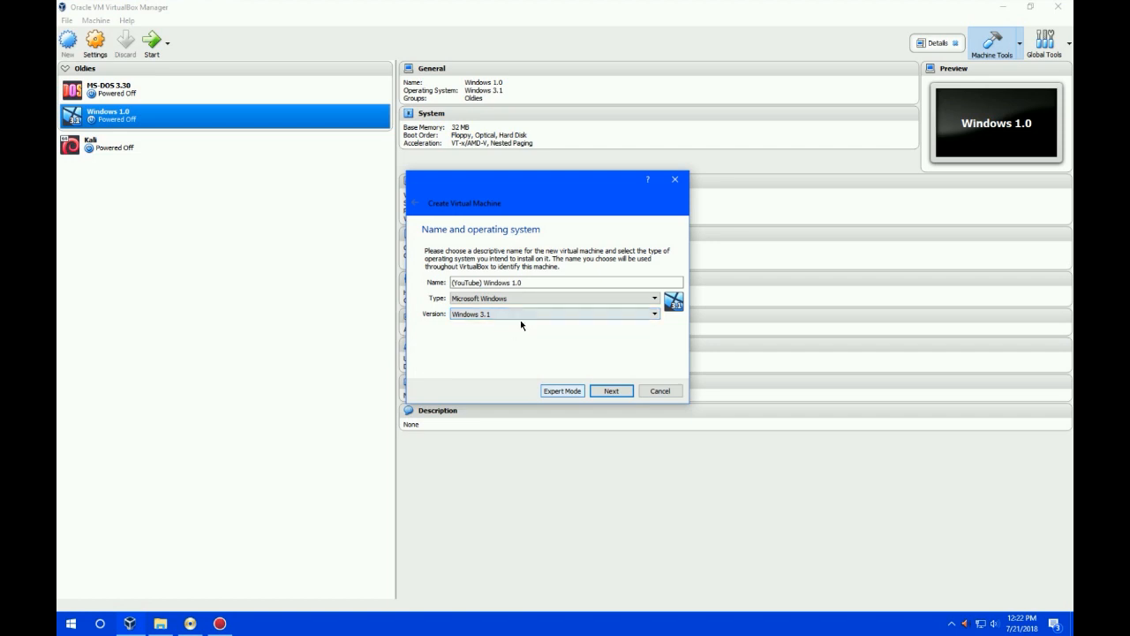
{"action": "left_click", "coordinate": [548, 318]}
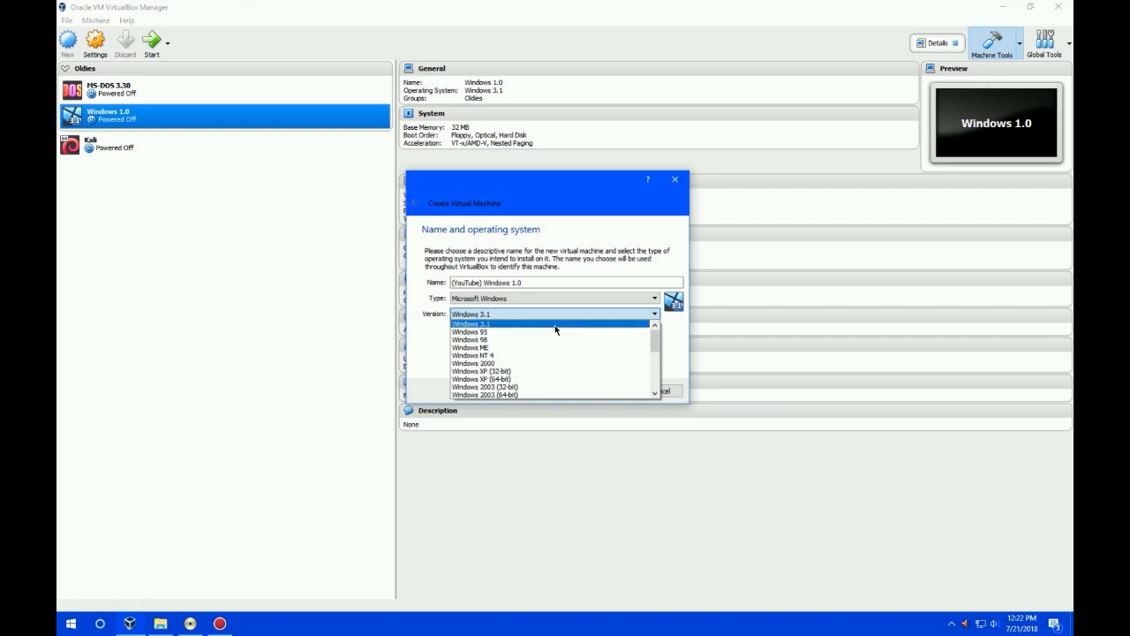
{"action": "left_click", "coordinate": [556, 325]}
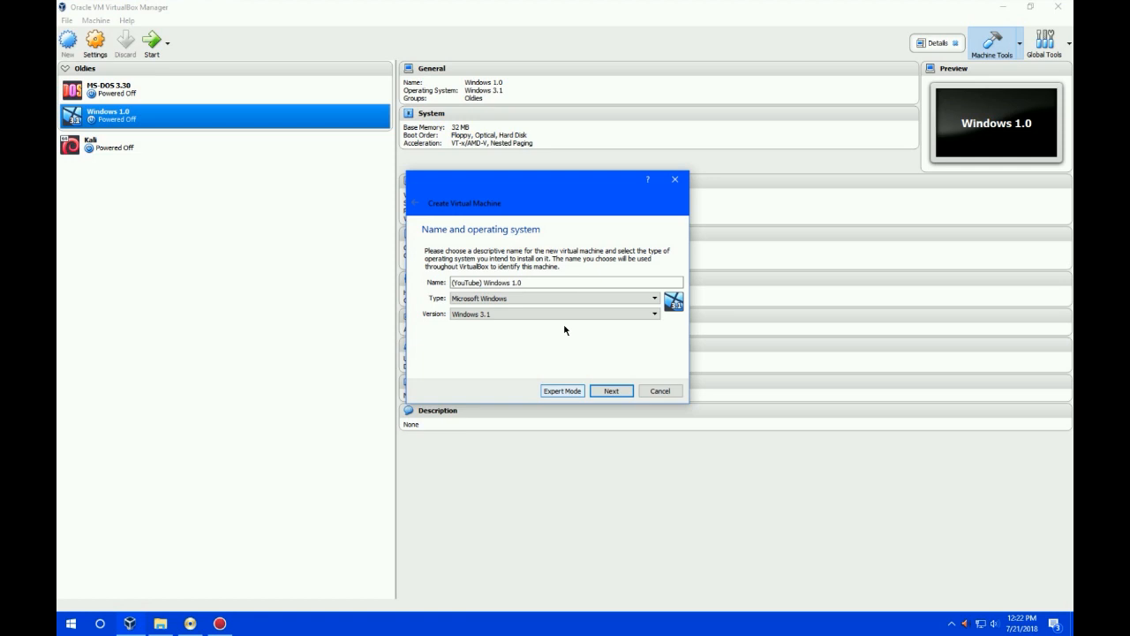
{"action": "left_click", "coordinate": [614, 396]}
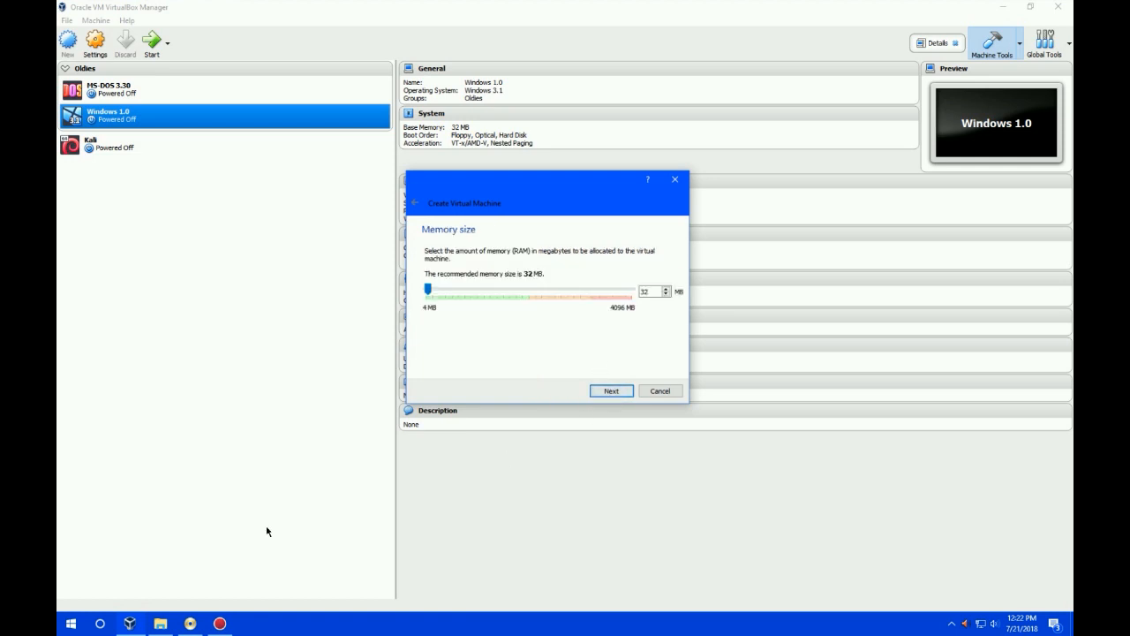
Accept the recommended 32 MB of memory and choose to create a virtual hard disk now.
{"action": "left_click", "coordinate": [164, 625]}
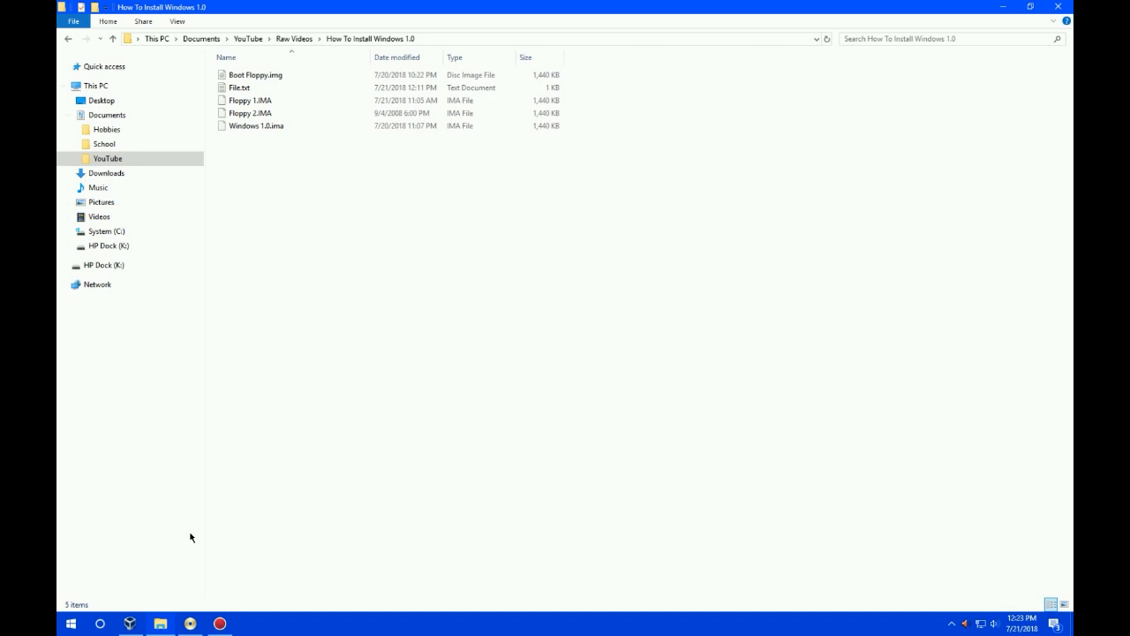
{"action": "left_click", "coordinate": [130, 623]}
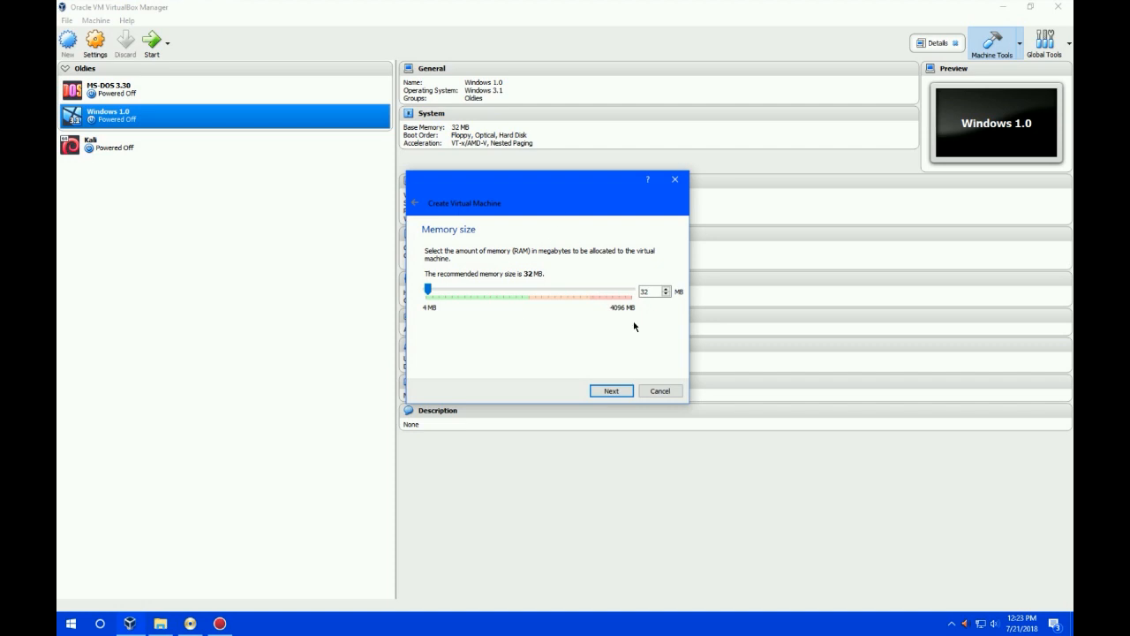
{"action": "left_click", "coordinate": [611, 392]}
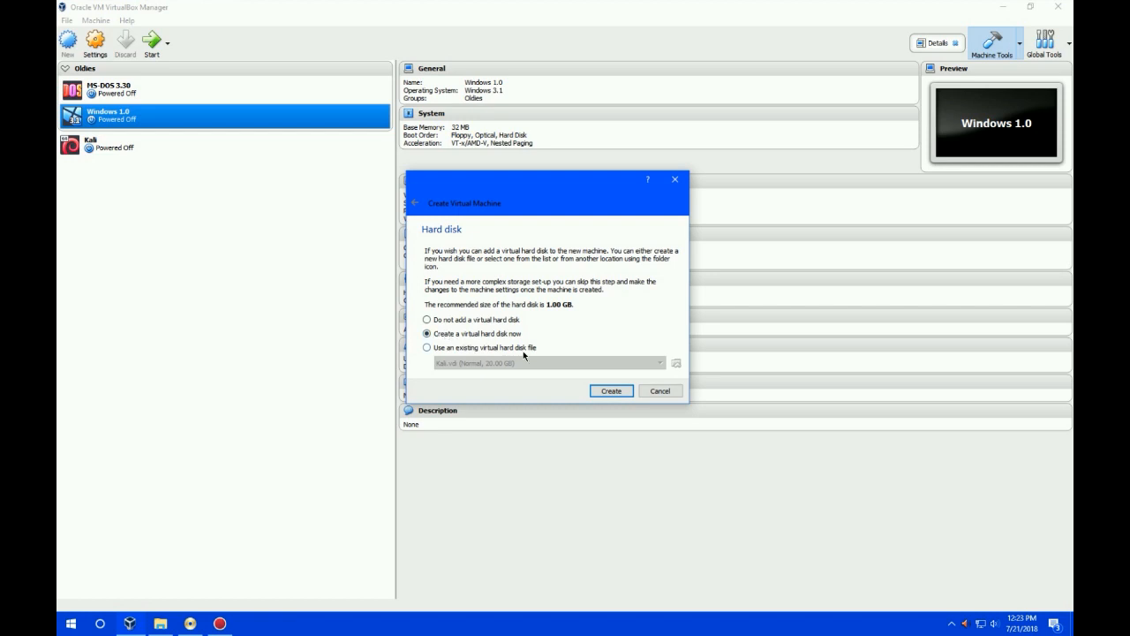
{"action": "left_click", "coordinate": [610, 391]}
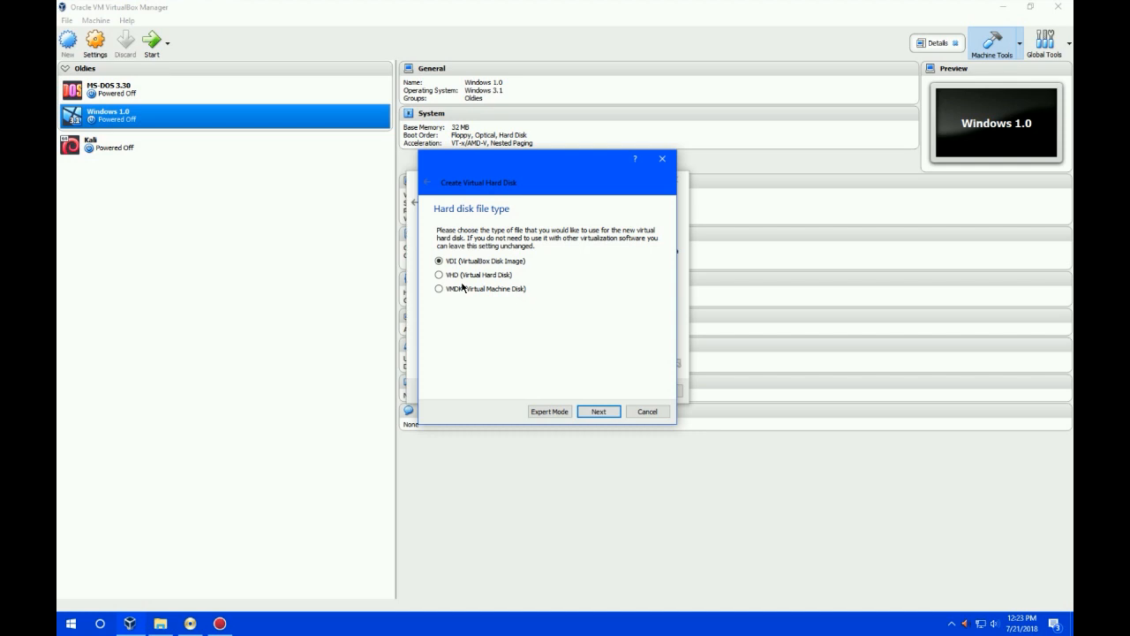
Choose VHD (Virtual Hard Disk) as the hard disk file type with fixed size storage.
{"action": "left_click", "coordinate": [499, 277]}
{"action": "left_click", "coordinate": [598, 413]}
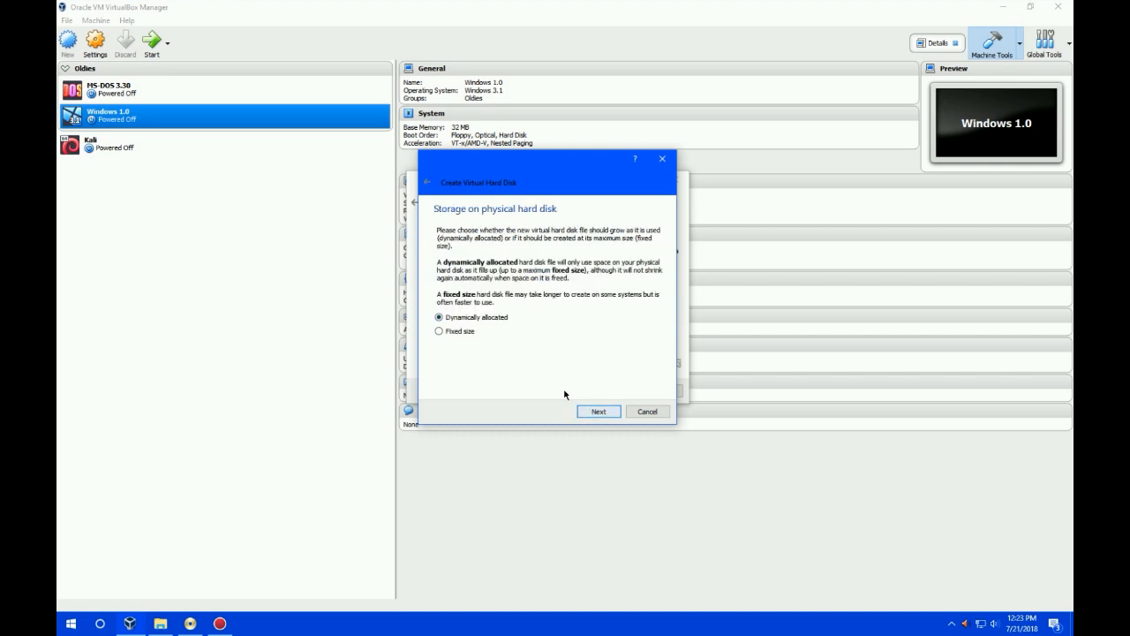
{"action": "left_click", "coordinate": [458, 332]}
{"action": "left_click", "coordinate": [595, 418]}
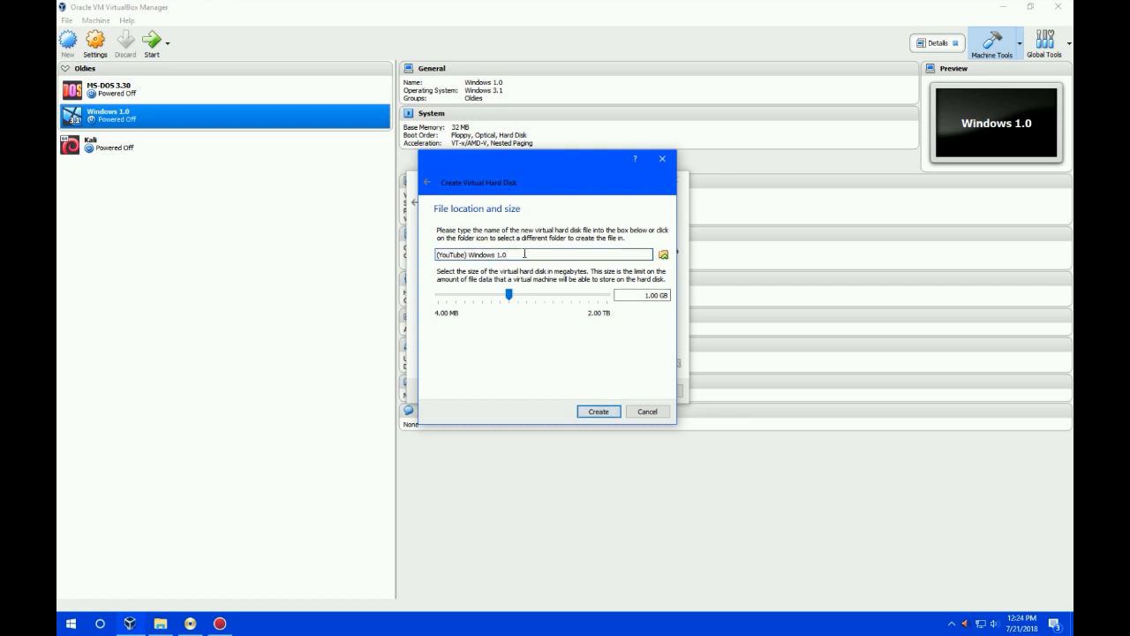
Name the virtual hard disk file "Hard Drive".
{"action": "left_click_drag", "start_coordinate": [525, 254], "coordinate": [434, 255]}
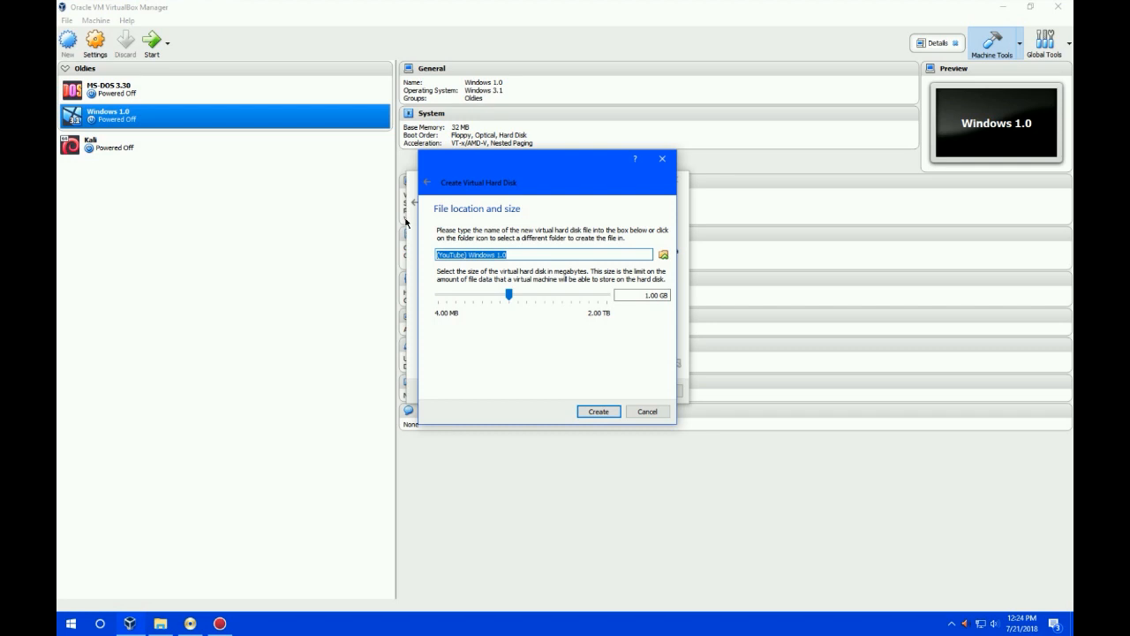
{"action": "key", "text": "BackSpace"}
{"action": "type", "text": "en"}
{"action": "key", "text": "BackSpace"}
{"action": "key", "text": "BackSpace"}
{"action": "type", "text": "Hard Drive"}
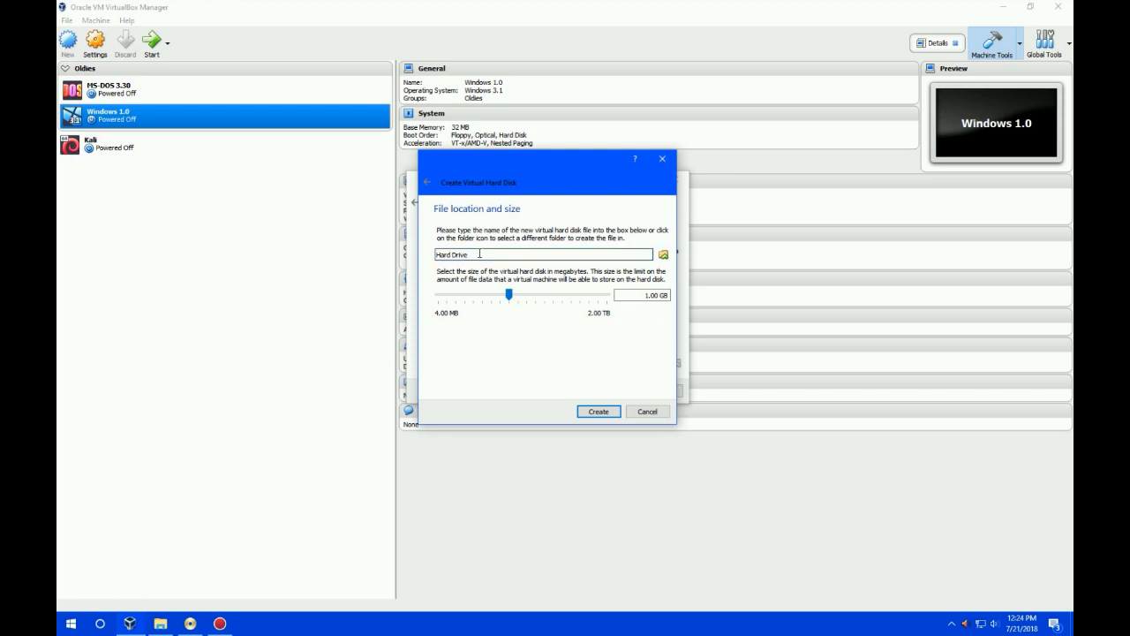
{"action": "left_click_drag", "start_coordinate": [480, 253], "coordinate": [432, 256]}
{"action": "left_click", "coordinate": [451, 253]}
Set the virtual hard disk's size to 20 MB and create the disk.
{"action": "mouse_move", "coordinate": [509, 297]}
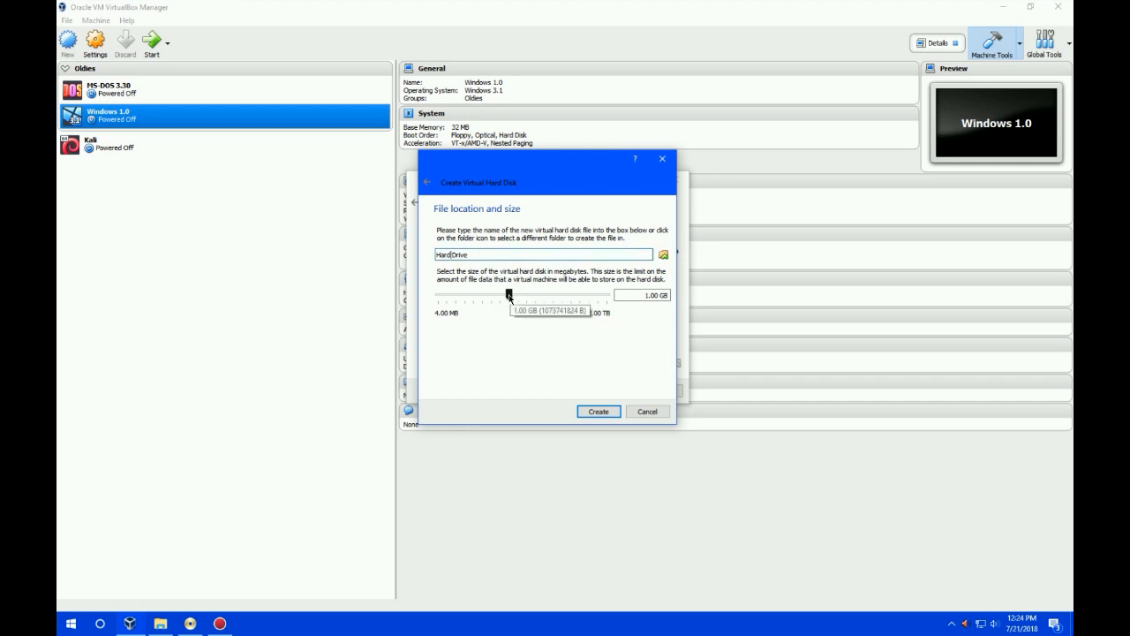
{"action": "left_click_drag", "start_coordinate": [508, 297], "coordinate": [429, 296]}
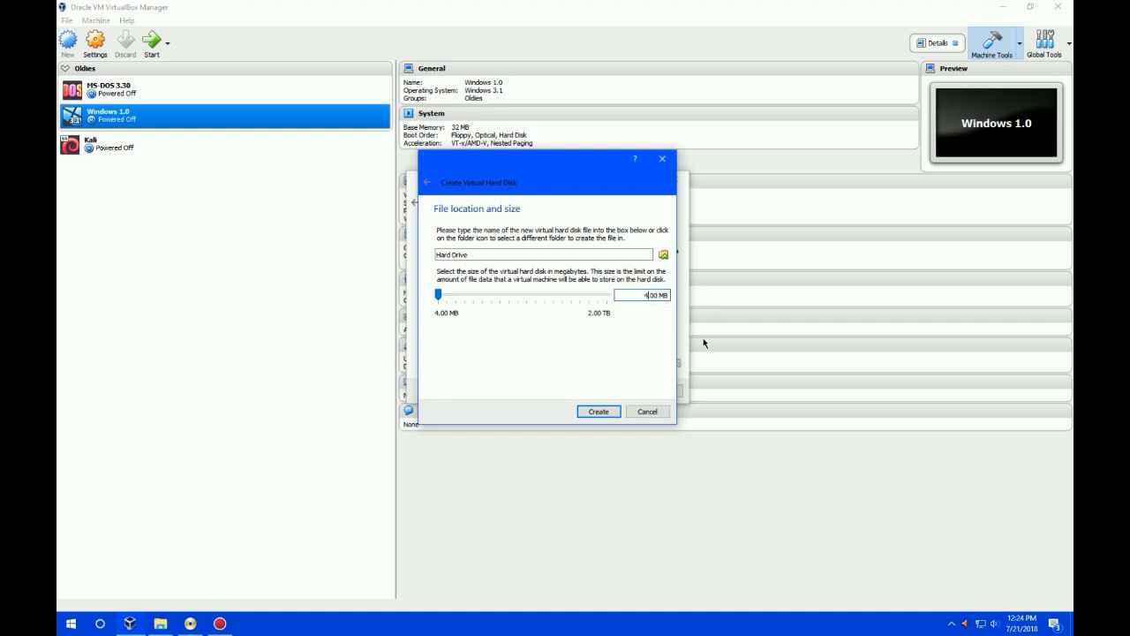
{"action": "key", "text": "BackSpace"}
{"action": "type", "text": "20"}
{"action": "left_click", "coordinate": [600, 410]}
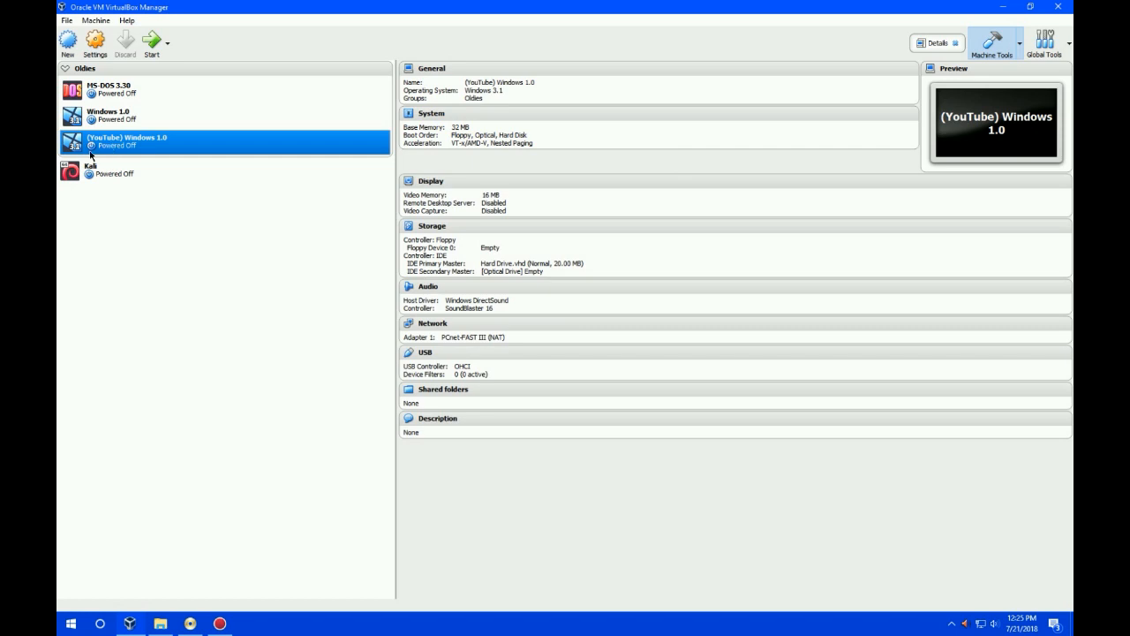
Move the (YouTube) Windows 1.0 machine out of the Oldies group and set its video memory to 128 MB.
{"action": "left_click_drag", "start_coordinate": [118, 144], "coordinate": [150, 233]}
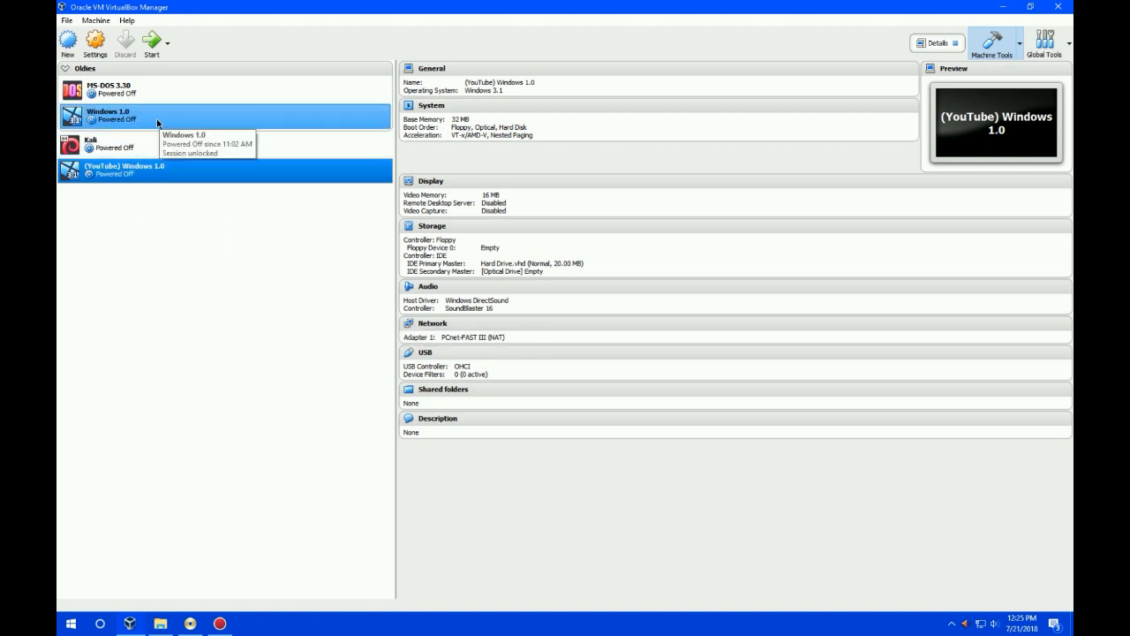
{"action": "left_click", "coordinate": [96, 40]}
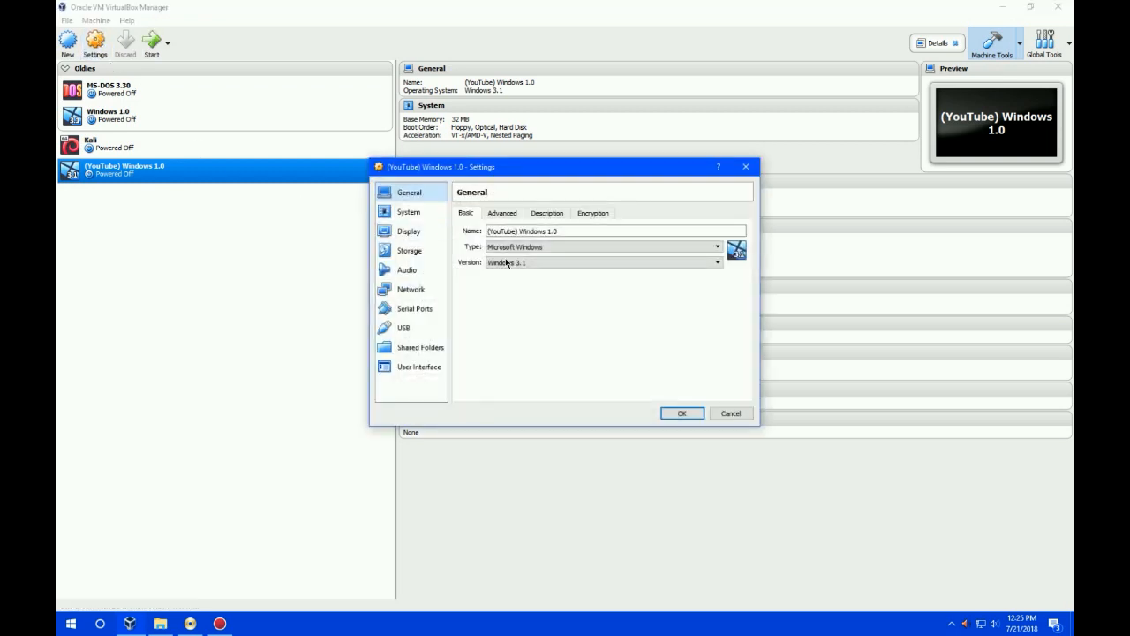
{"action": "left_click", "coordinate": [393, 217]}
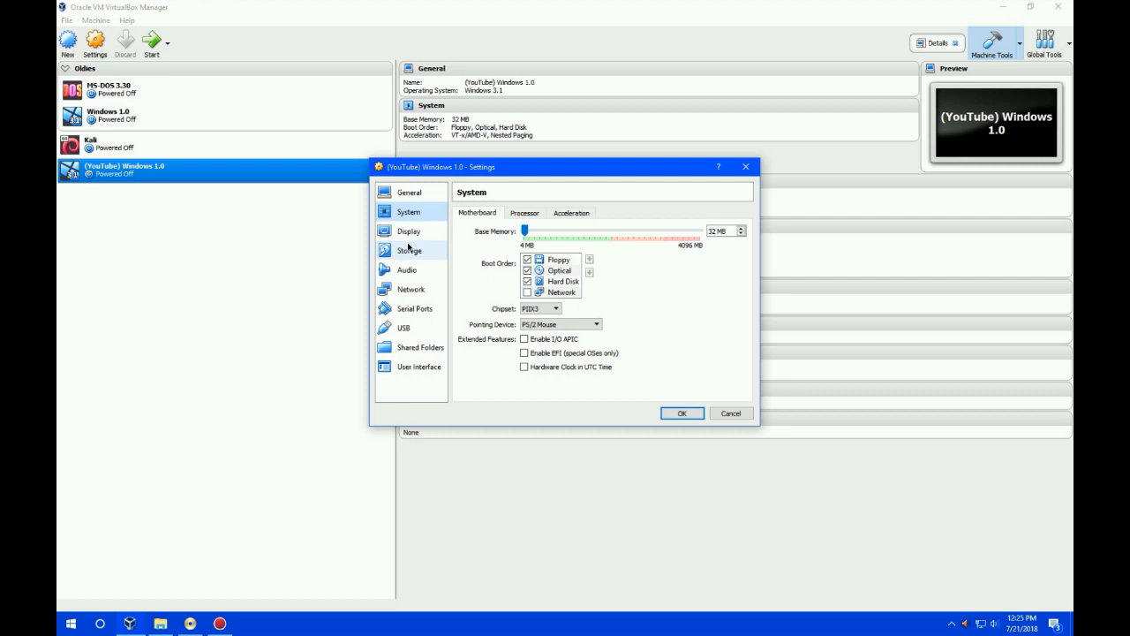
{"action": "left_click", "coordinate": [408, 231]}
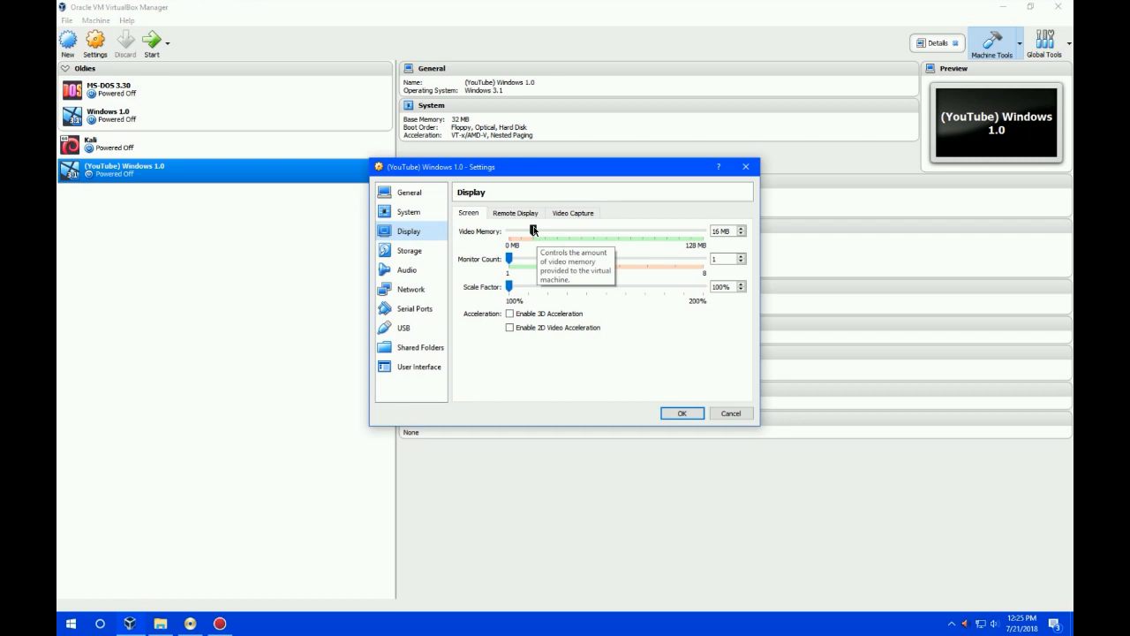
{"action": "left_click_drag", "start_coordinate": [533, 229], "coordinate": [821, 234]}
Remove the empty floppy device and the empty optical drive from the machine's storage devices.
{"action": "left_click", "coordinate": [409, 251]}
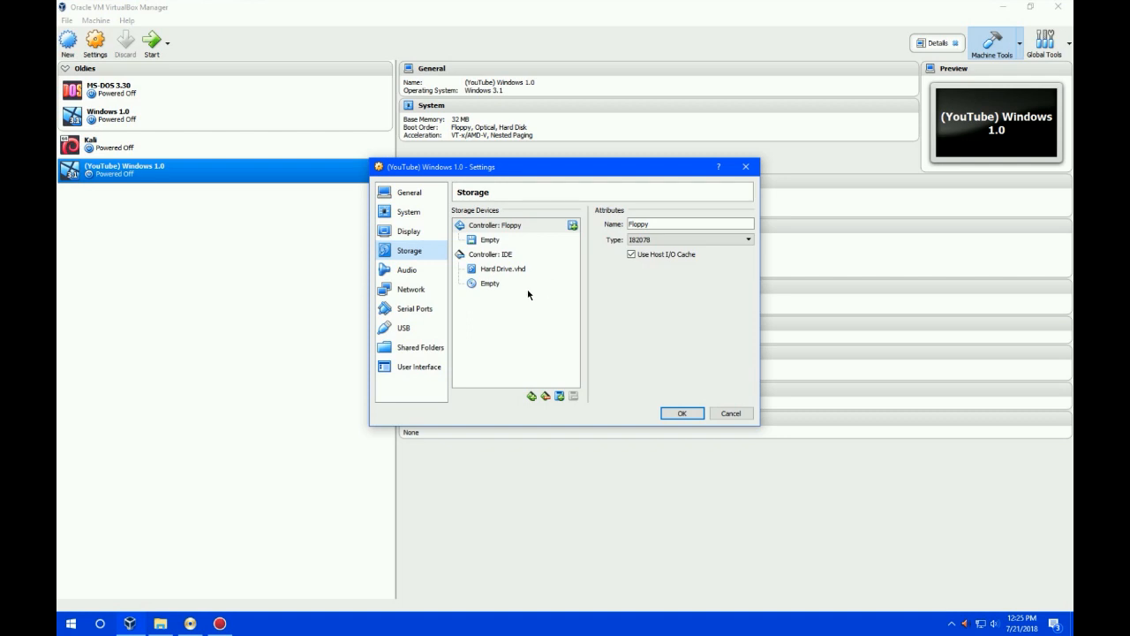
{"action": "left_click", "coordinate": [507, 244]}
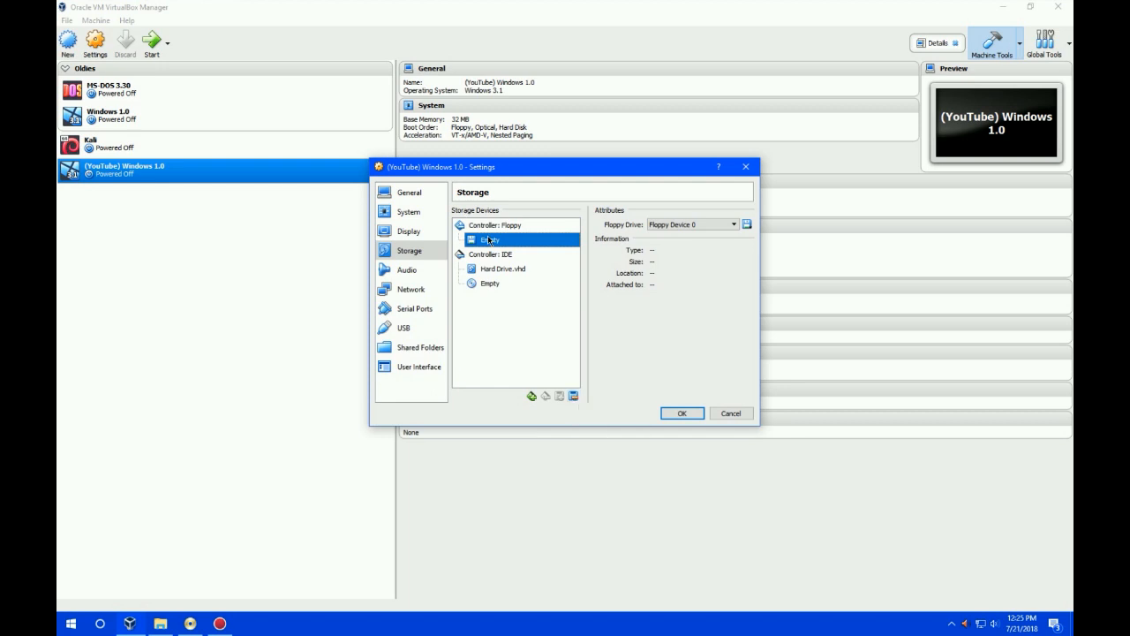
{"action": "left_click", "coordinate": [573, 395]}
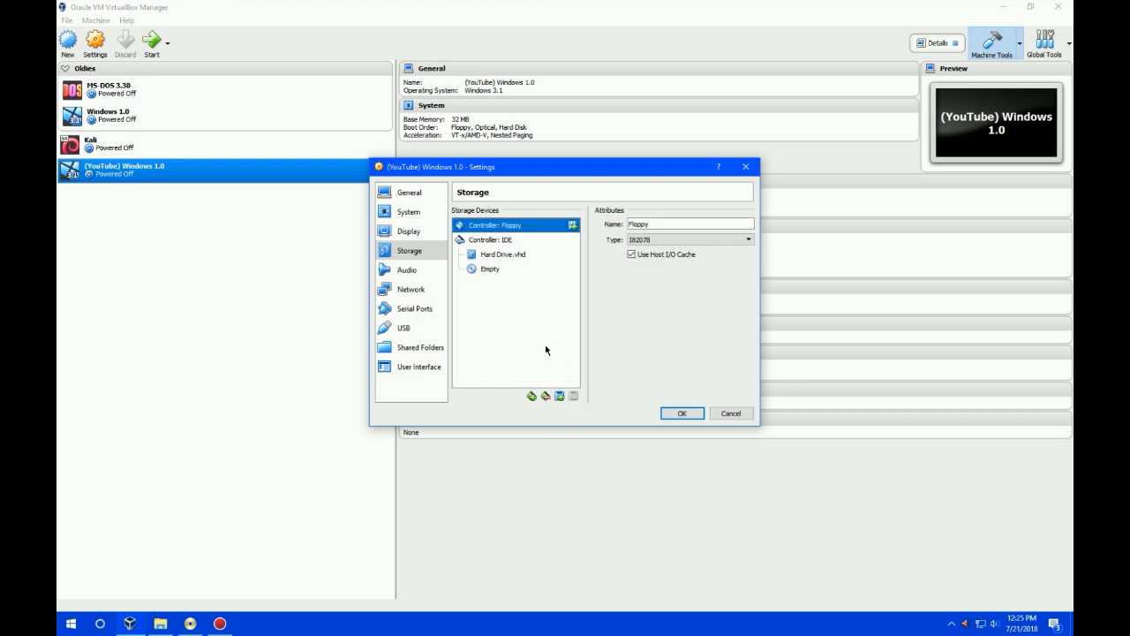
{"action": "left_click", "coordinate": [491, 269]}
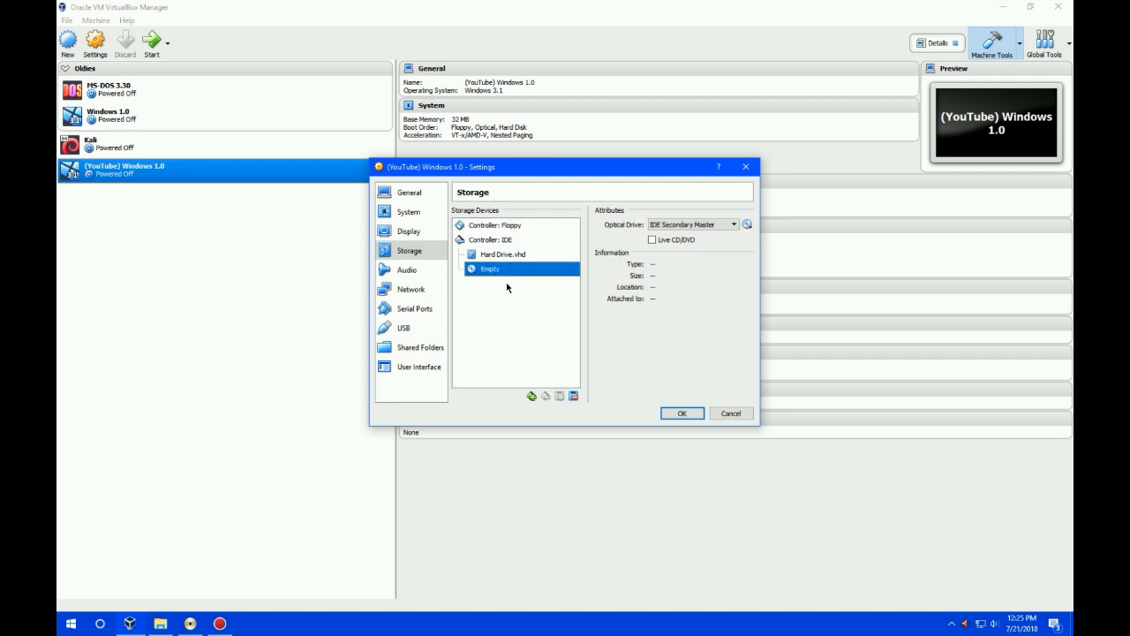
{"action": "left_click", "coordinate": [573, 396]}
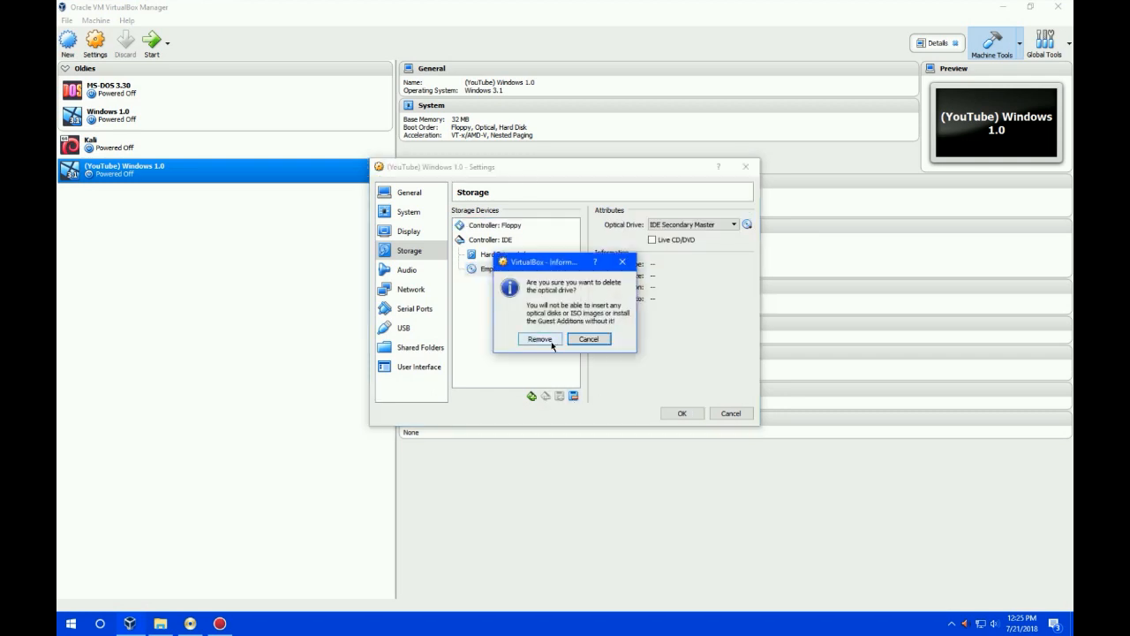
{"action": "left_click", "coordinate": [529, 337]}
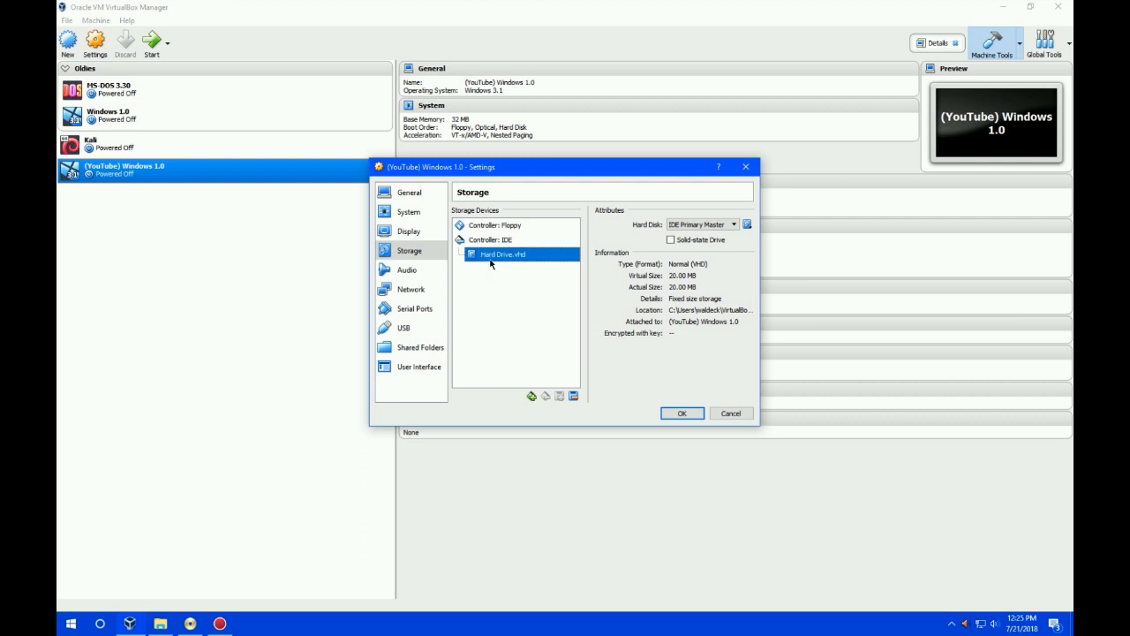
Rename the IDE storage controller to "Hard Drive".
{"action": "left_click", "coordinate": [498, 241]}
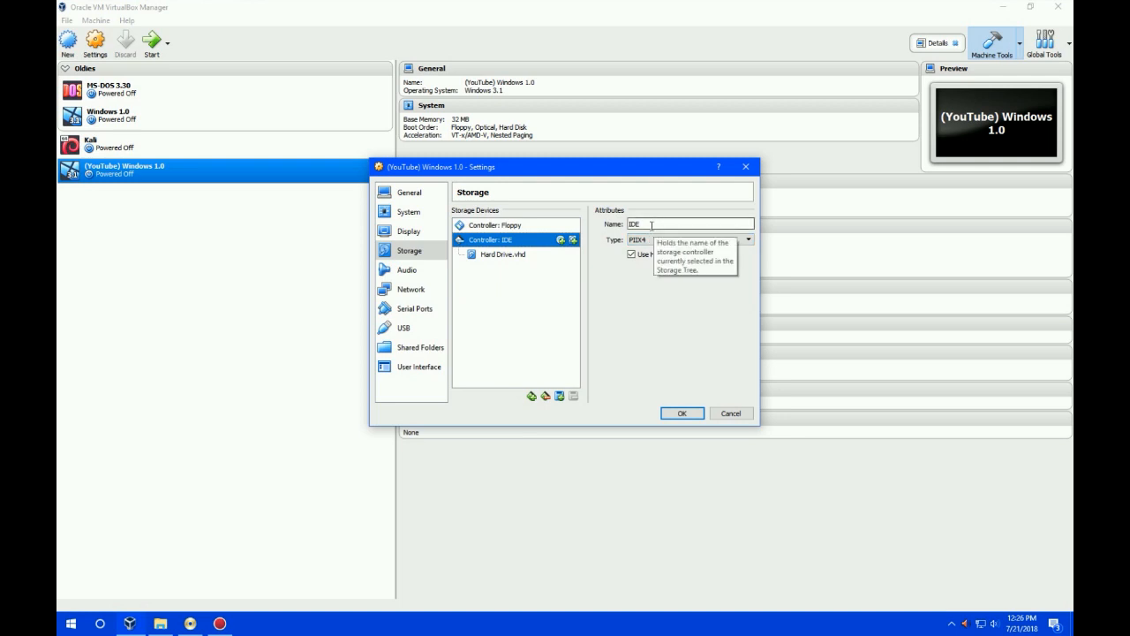
{"action": "left_click_drag", "start_coordinate": [651, 224], "coordinate": [623, 226]}
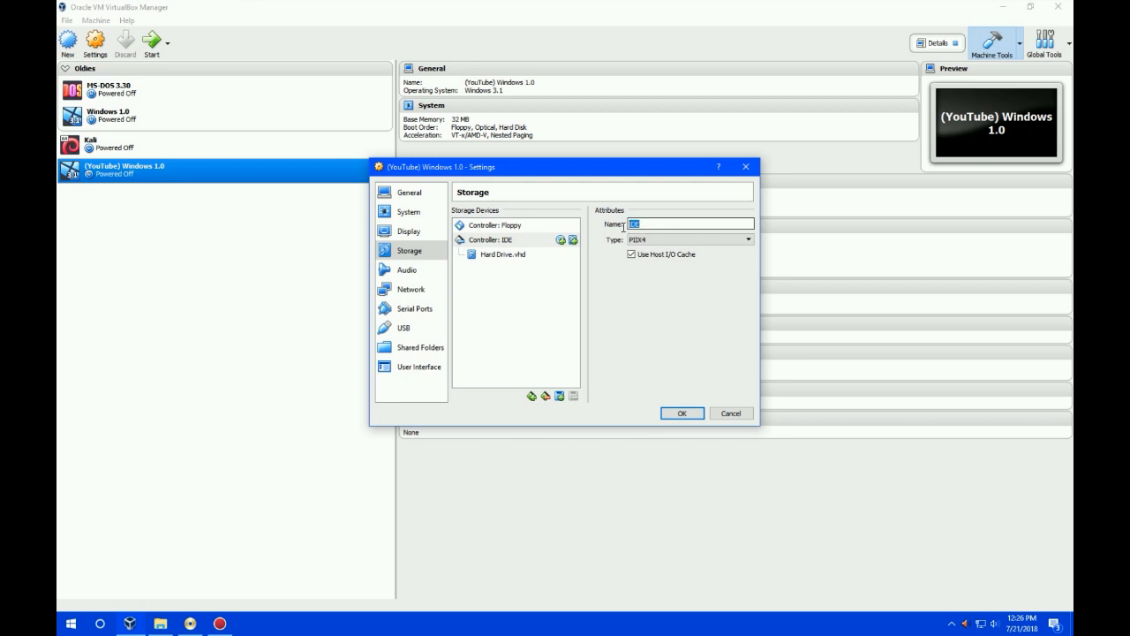
{"action": "key", "text": "BackSpace"}
{"action": "type", "text": "Hard Drive"}
{"action": "left_click", "coordinate": [484, 257]}
{"action": "left_click", "coordinate": [485, 243]}
{"action": "left_click", "coordinate": [489, 255]}
{"action": "left_click", "coordinate": [491, 244]}
{"action": "left_click", "coordinate": [494, 256]}
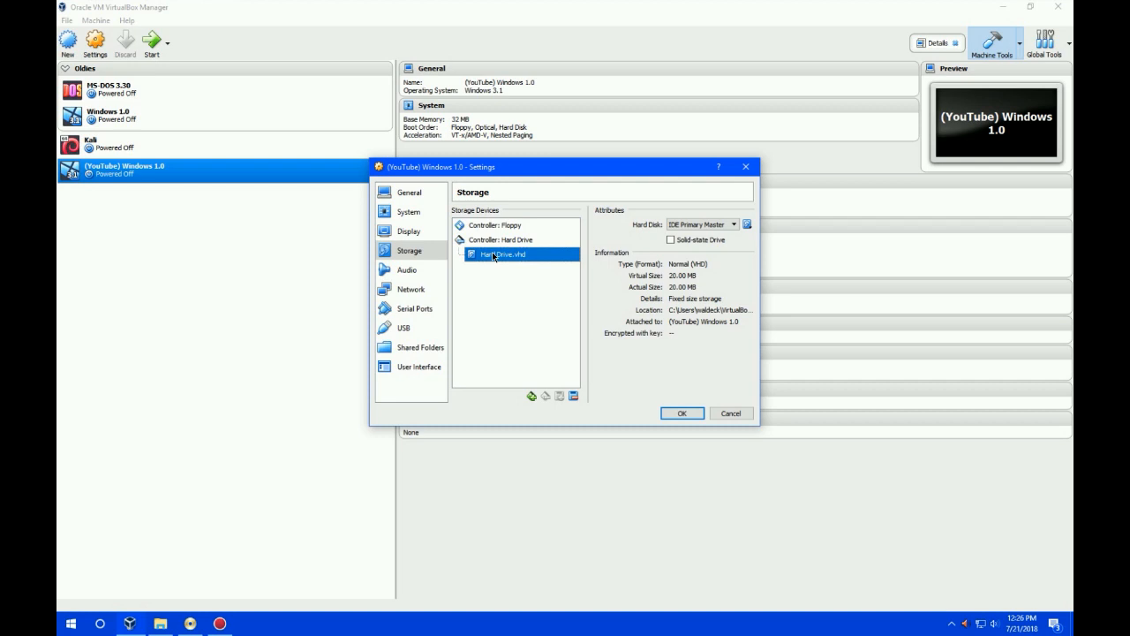
{"action": "left_click", "coordinate": [500, 242]}
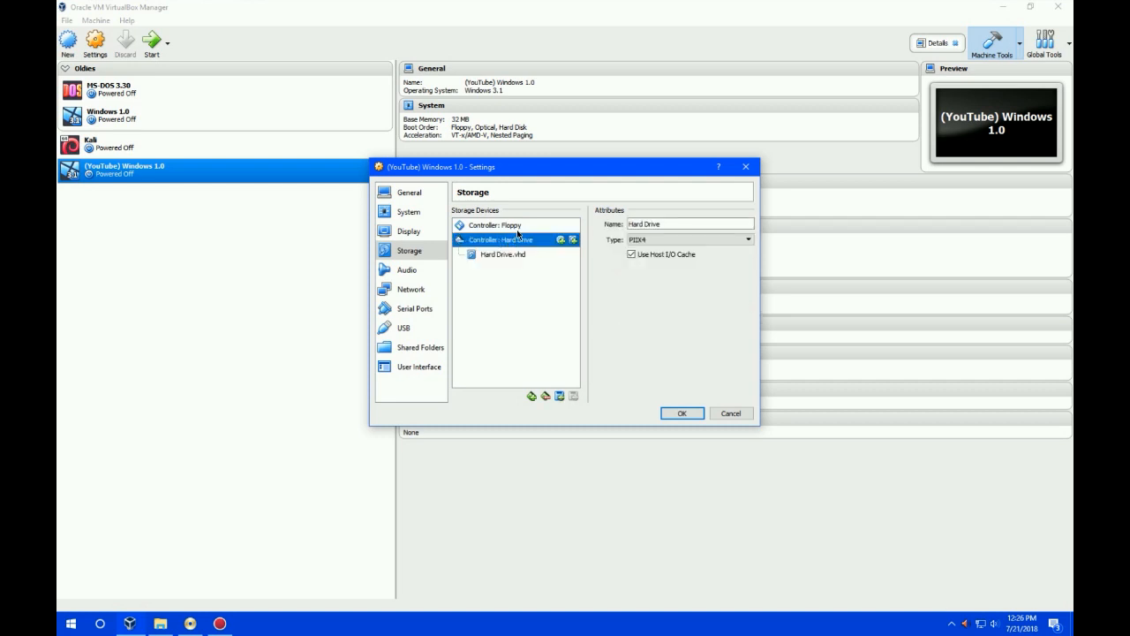
Rename the floppy controller to "Floppy Drive" and save the machine's settings.
{"action": "left_click", "coordinate": [520, 227]}
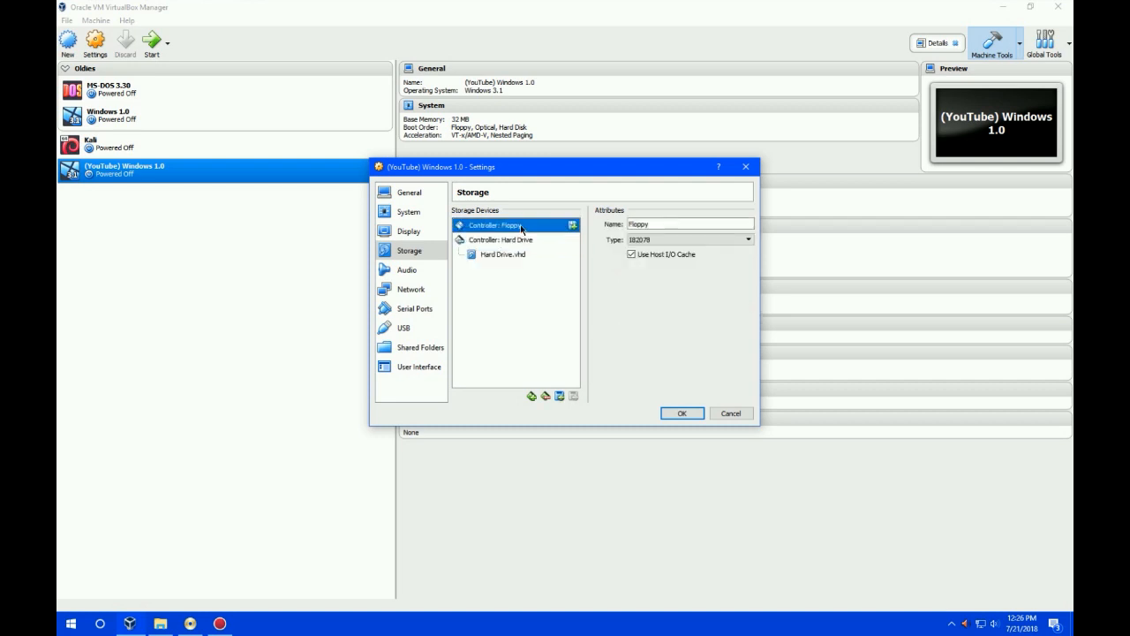
{"action": "left_click", "coordinate": [666, 222]}
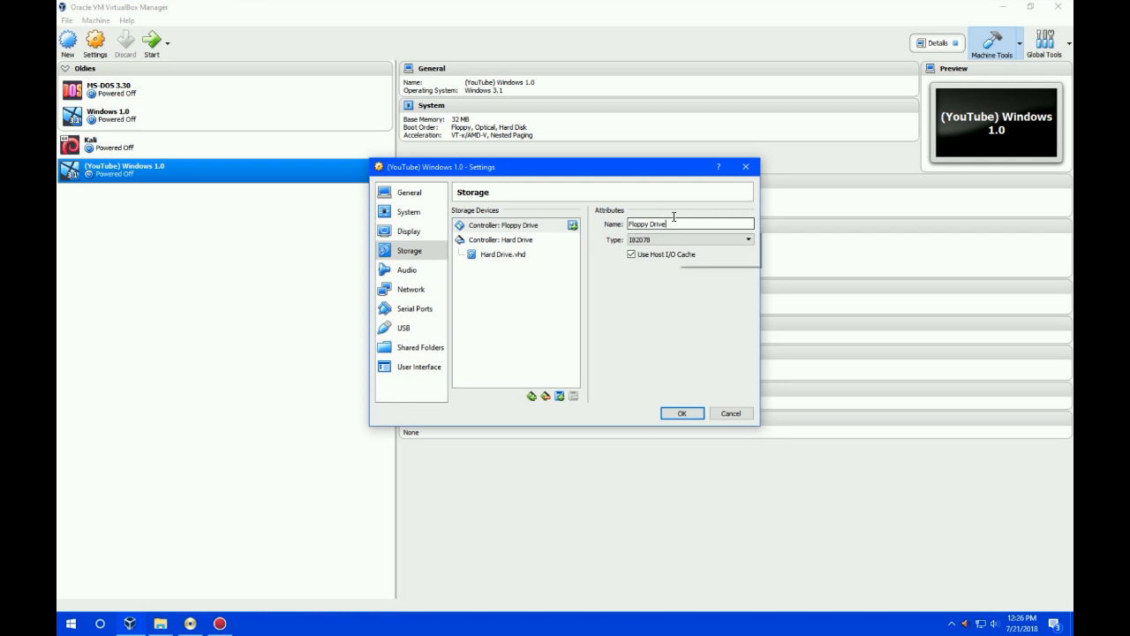
{"action": "left_click", "coordinate": [674, 413]}
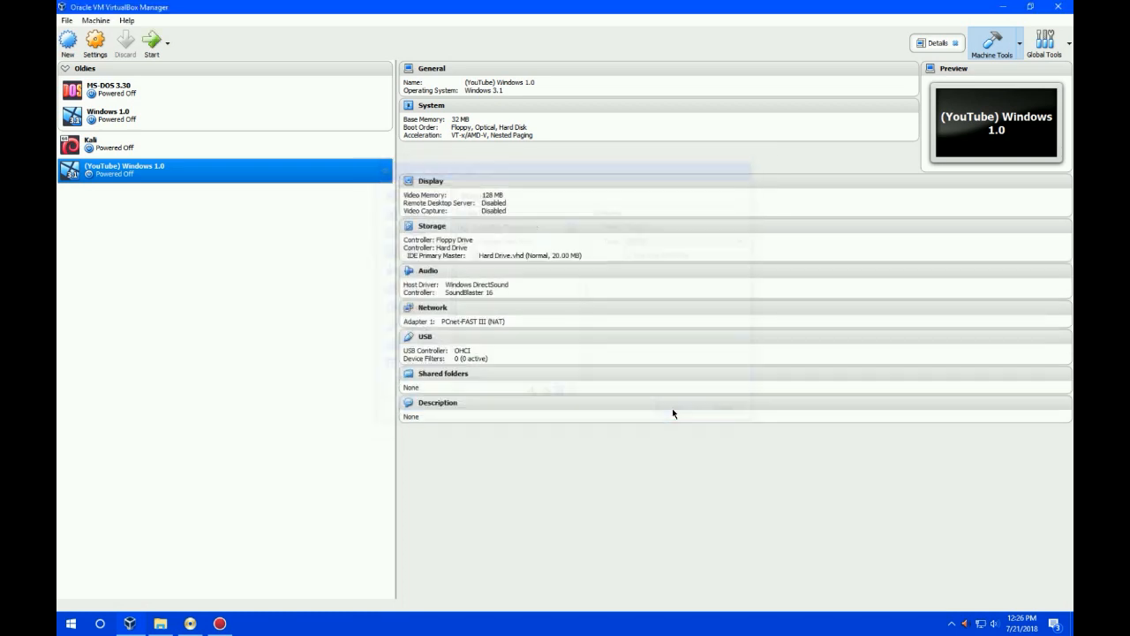
Start the (YouTube) Windows 1.0 machine and show it in scaled mode in a maximized window.
{"action": "left_click", "coordinate": [153, 56]}
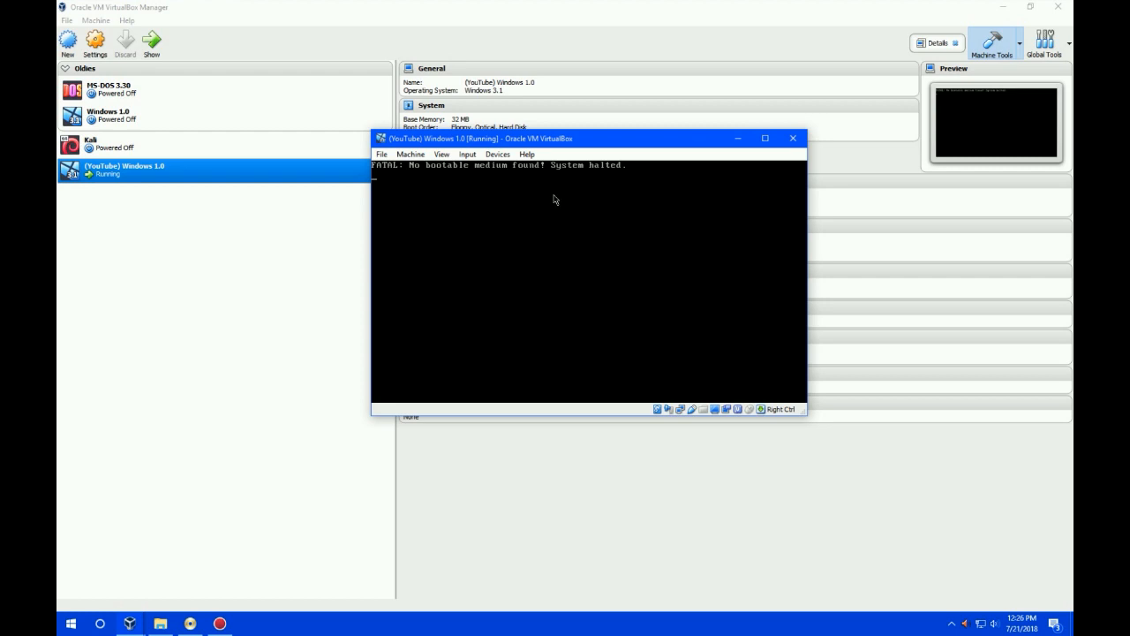
{"action": "left_click", "coordinate": [441, 155]}
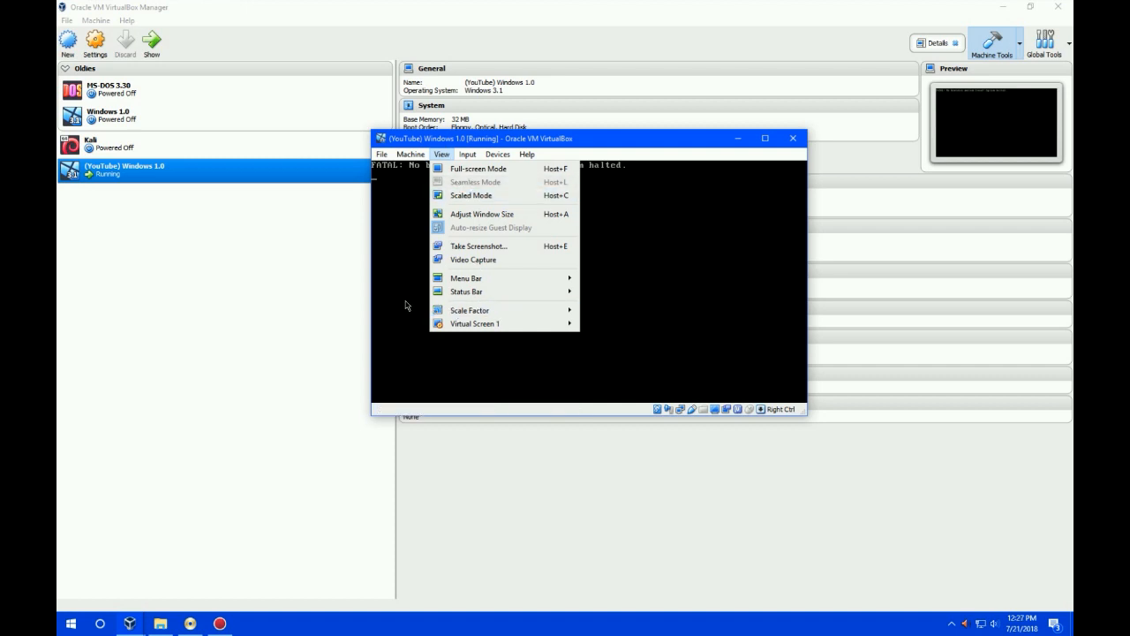
{"action": "left_click", "coordinate": [405, 306]}
{"action": "key", "text": "Control_R"}
{"action": "left_click", "coordinate": [442, 155]}
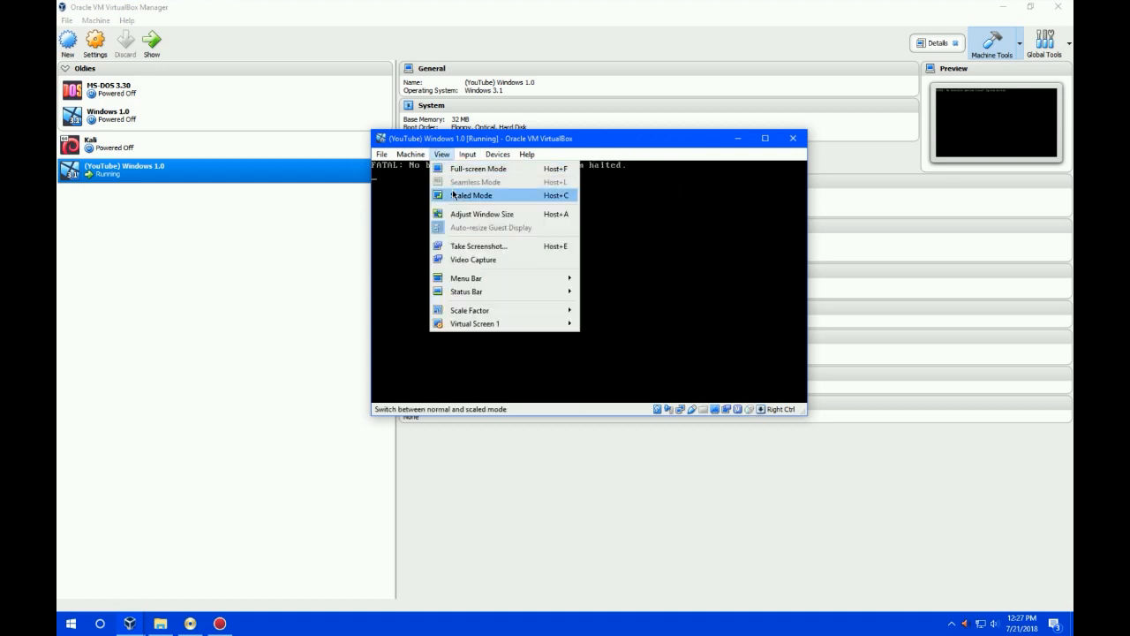
{"action": "left_click", "coordinate": [453, 194]}
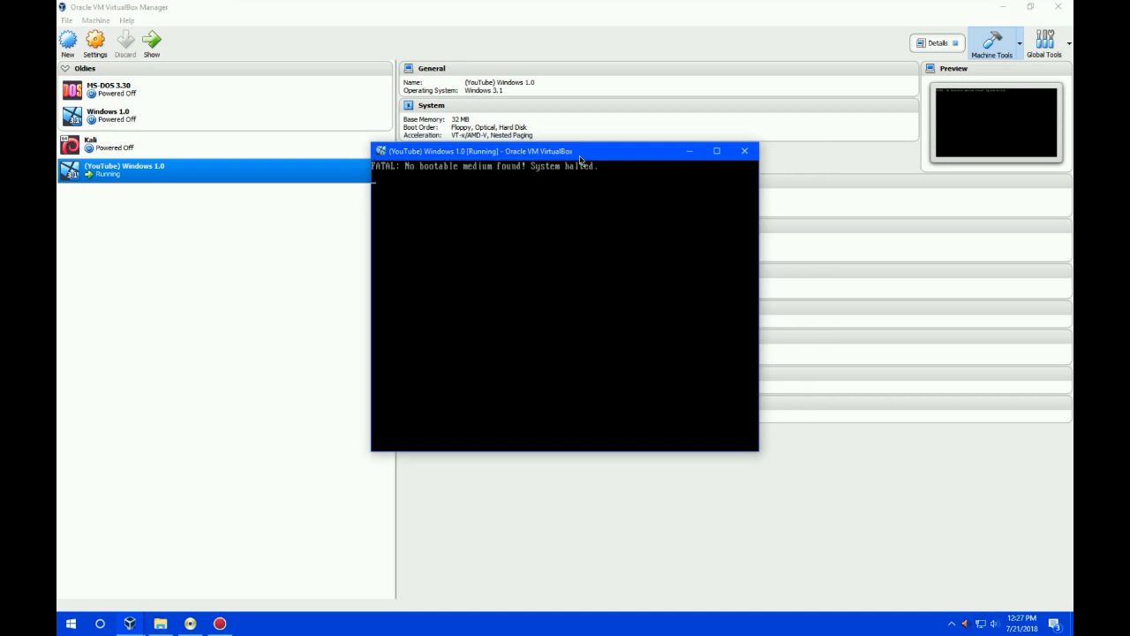
{"action": "double_click", "coordinate": [581, 157]}
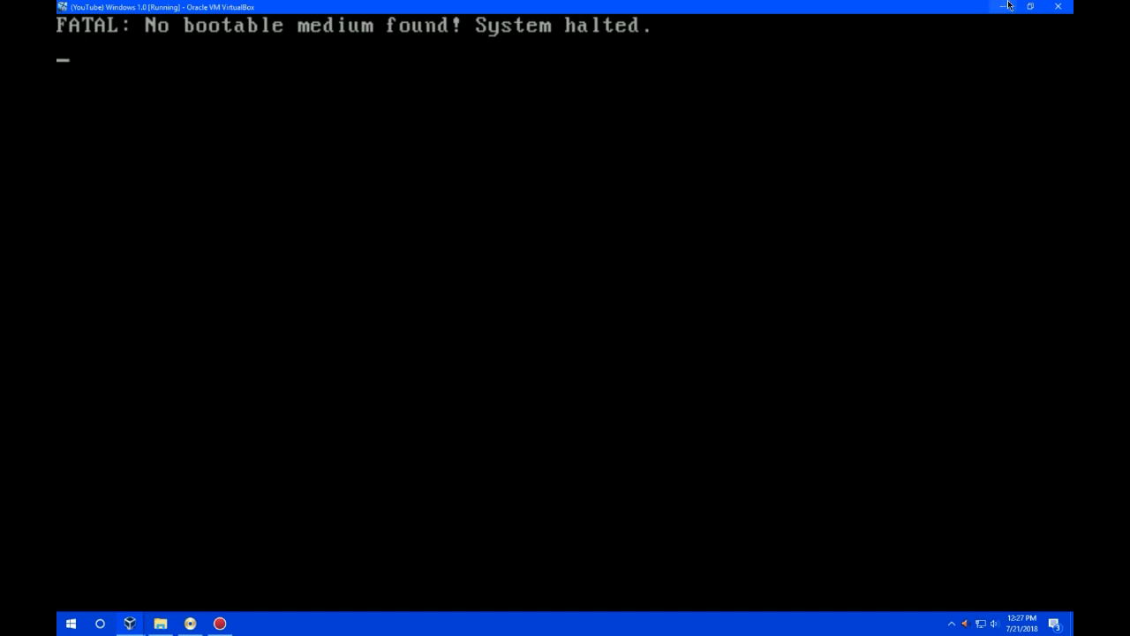
Close the running virtual machine by powering it off.
{"action": "left_click", "coordinate": [1058, 6]}
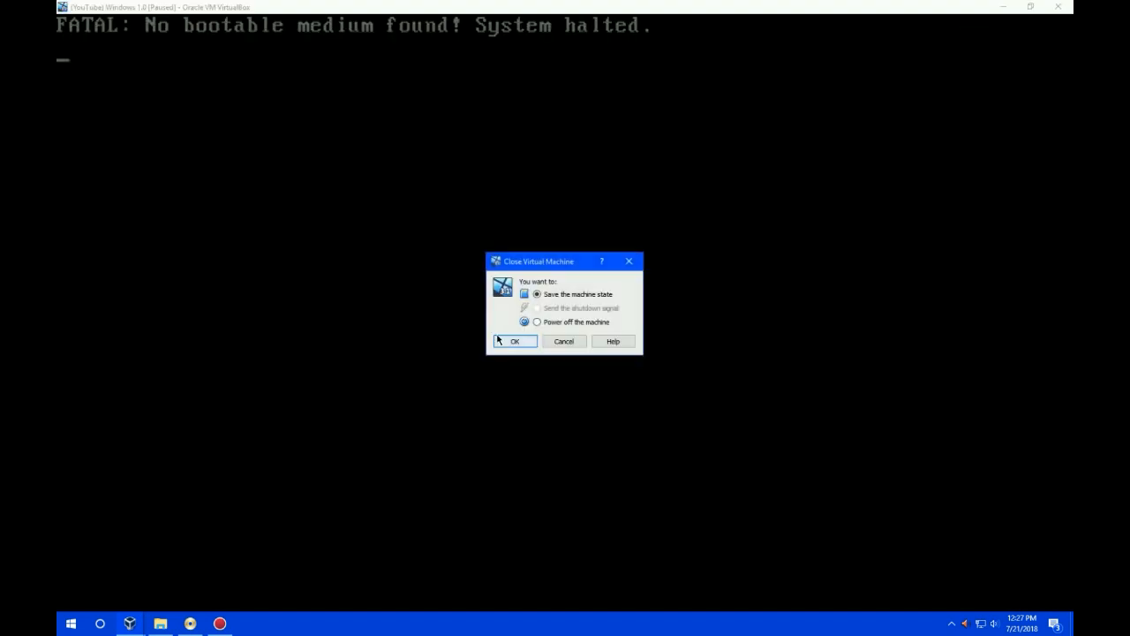
{"action": "left_click", "coordinate": [536, 322]}
{"action": "left_click", "coordinate": [521, 341]}
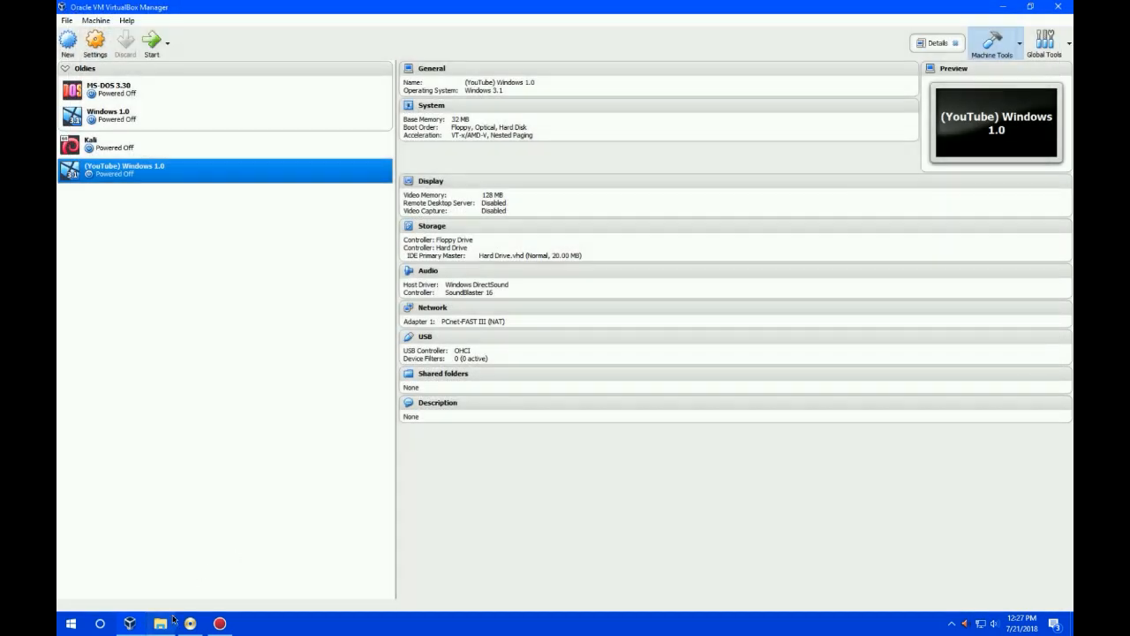
Locate Boot Floppy.img in the How To Install Windows 1.0 folder in File Explorer, and return to VirtualBox Manager.
{"action": "left_click", "coordinate": [173, 620]}
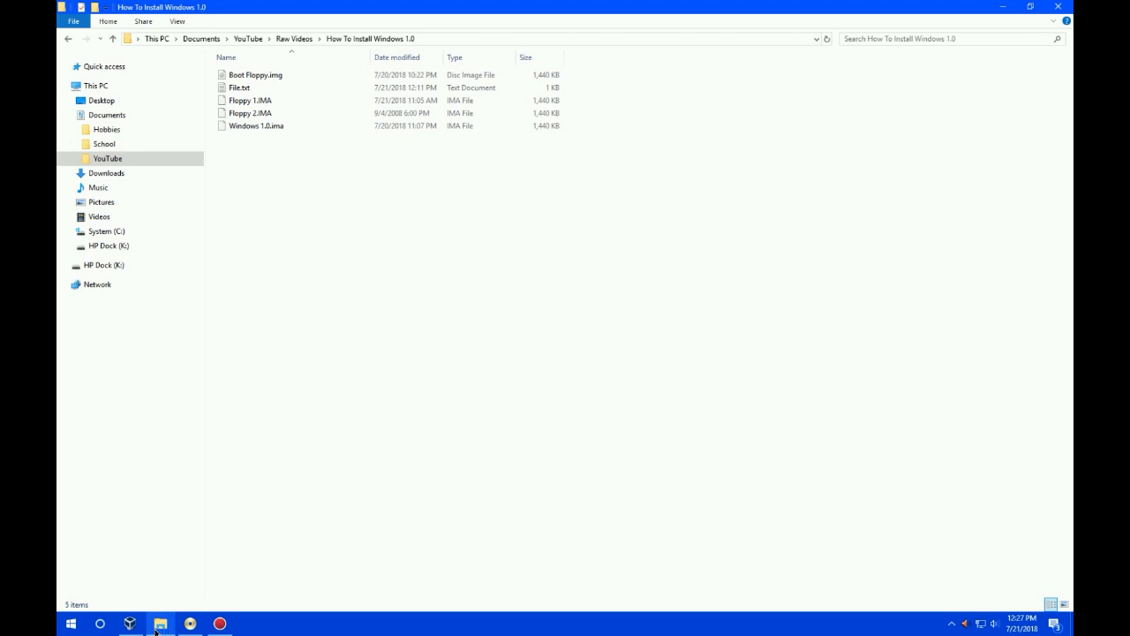
{"action": "mouse_move", "coordinate": [146, 629]}
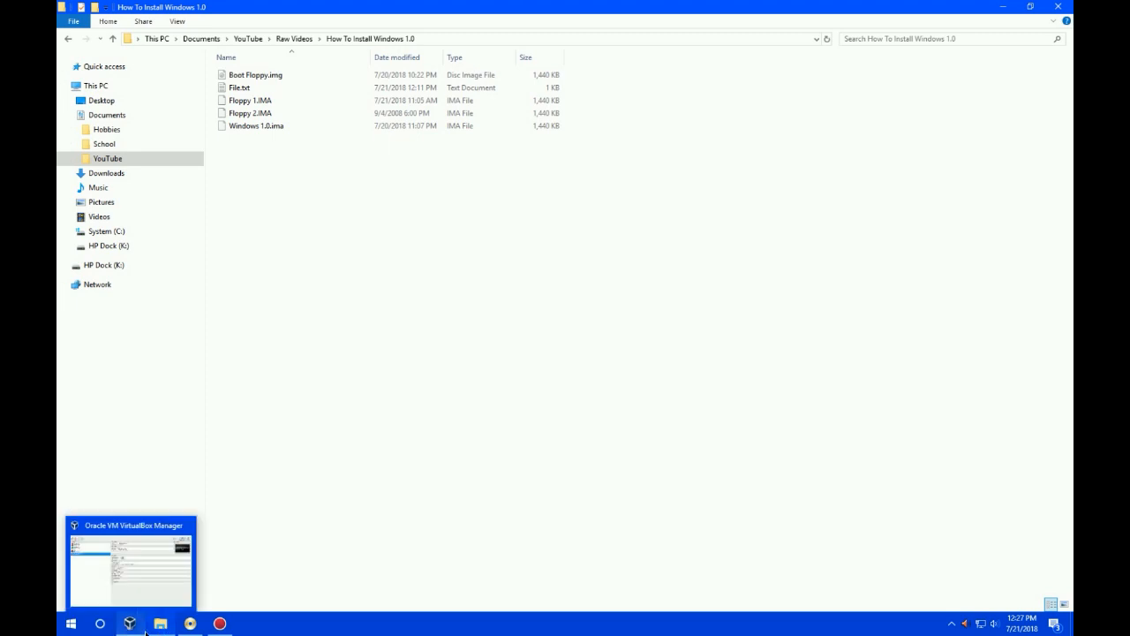
{"action": "left_click", "coordinate": [145, 630]}
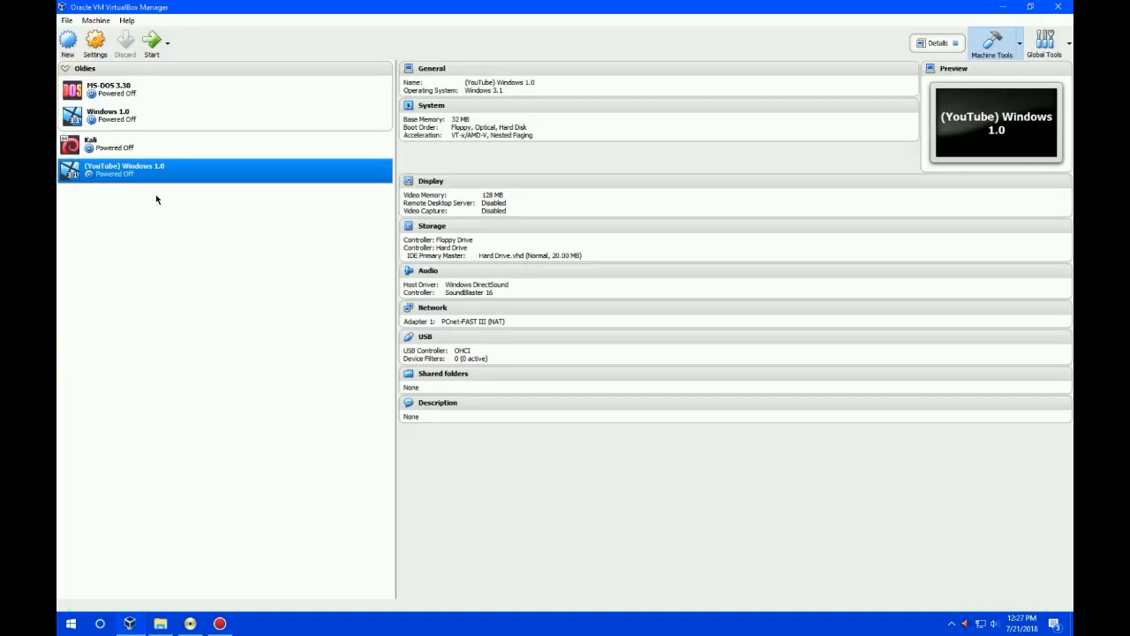
{"action": "left_click", "coordinate": [162, 622]}
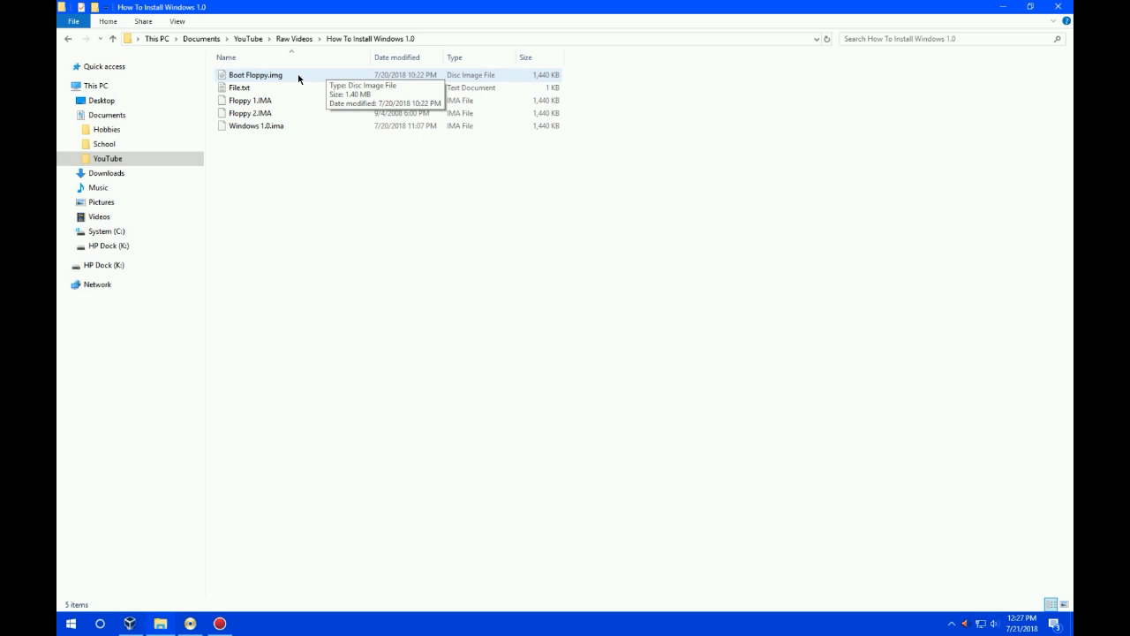
{"action": "left_click", "coordinate": [257, 78]}
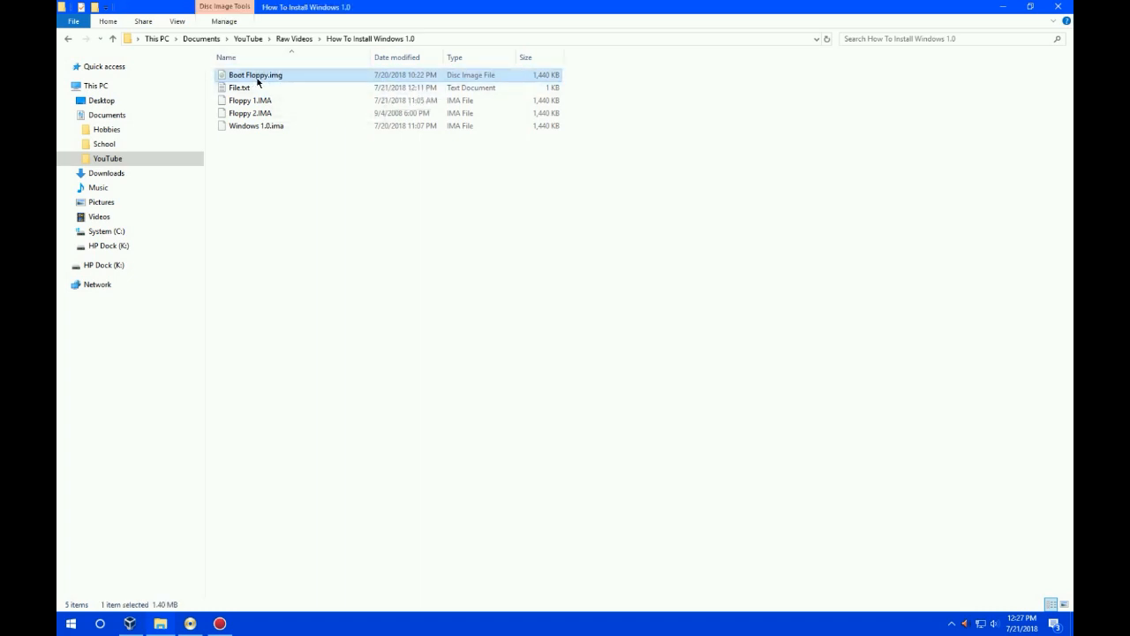
{"action": "left_click", "coordinate": [130, 622]}
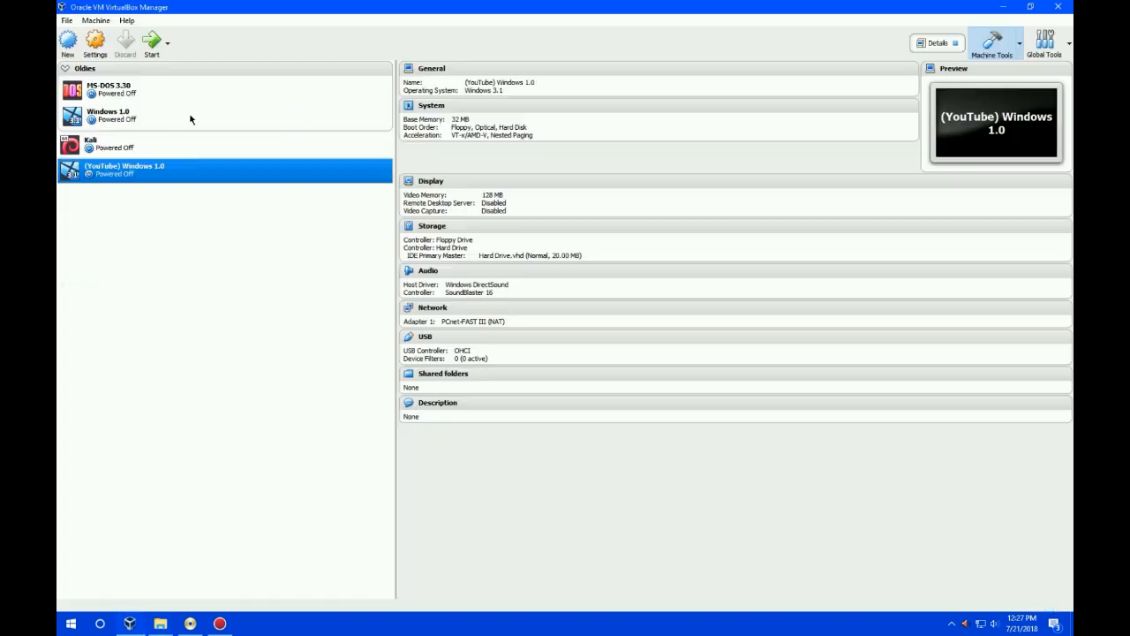
Attach Boot Floppy.img from Documents > YouTube > Raw Videos > How To Install Windows 1.0 to the Floppy Drive controller and save the settings.
{"action": "left_click", "coordinate": [94, 42]}
{"action": "left_click", "coordinate": [434, 255]}
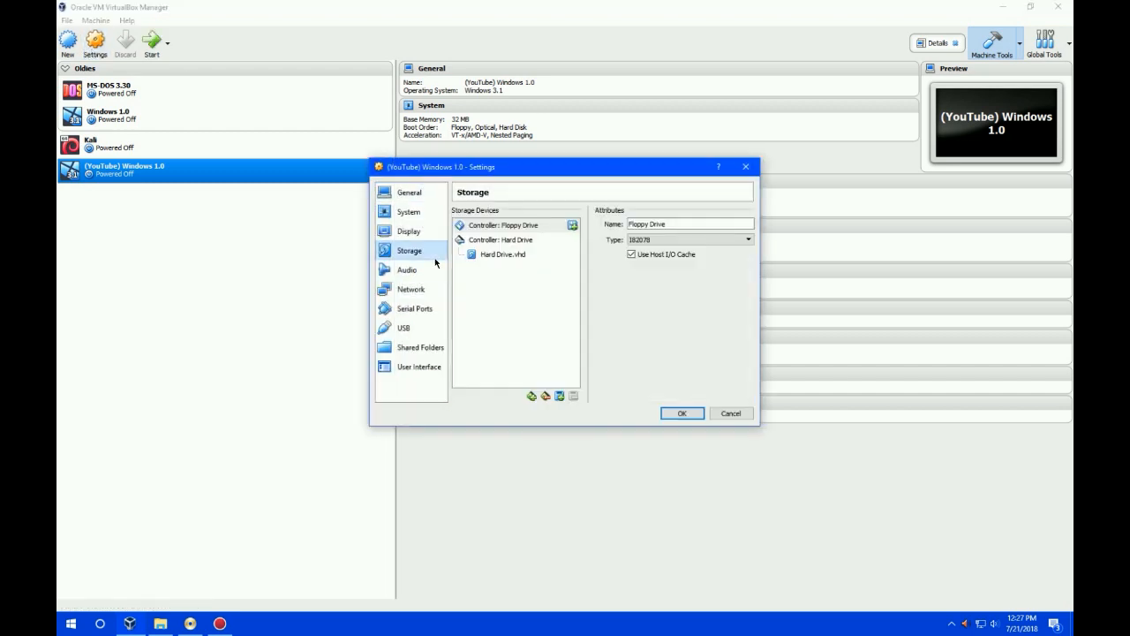
{"action": "left_click", "coordinate": [573, 225]}
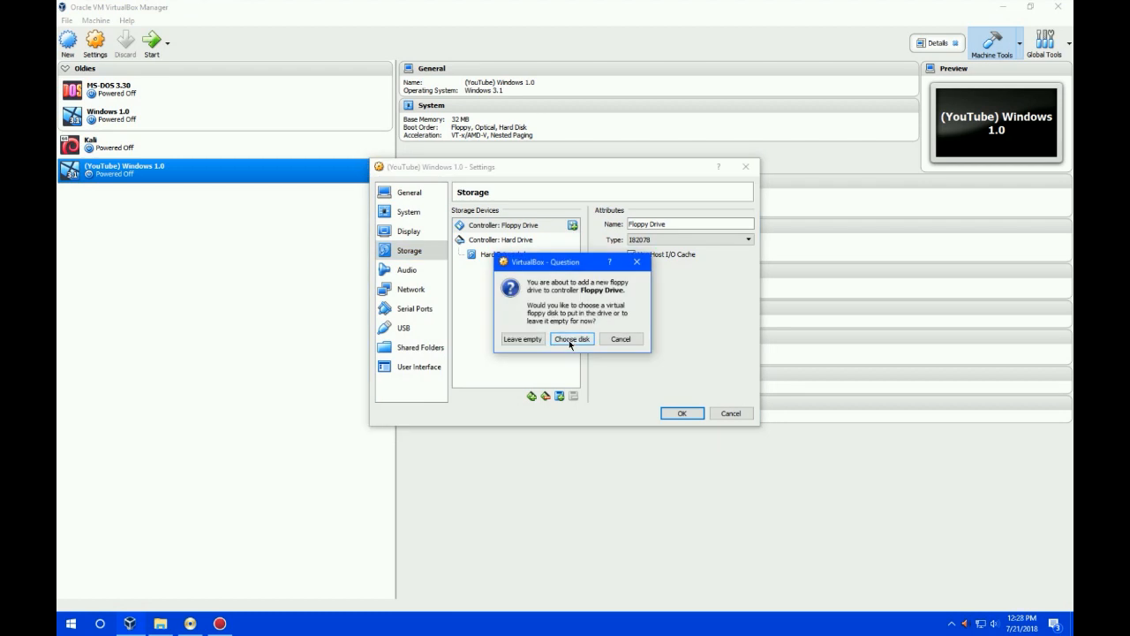
{"action": "left_click", "coordinate": [570, 340]}
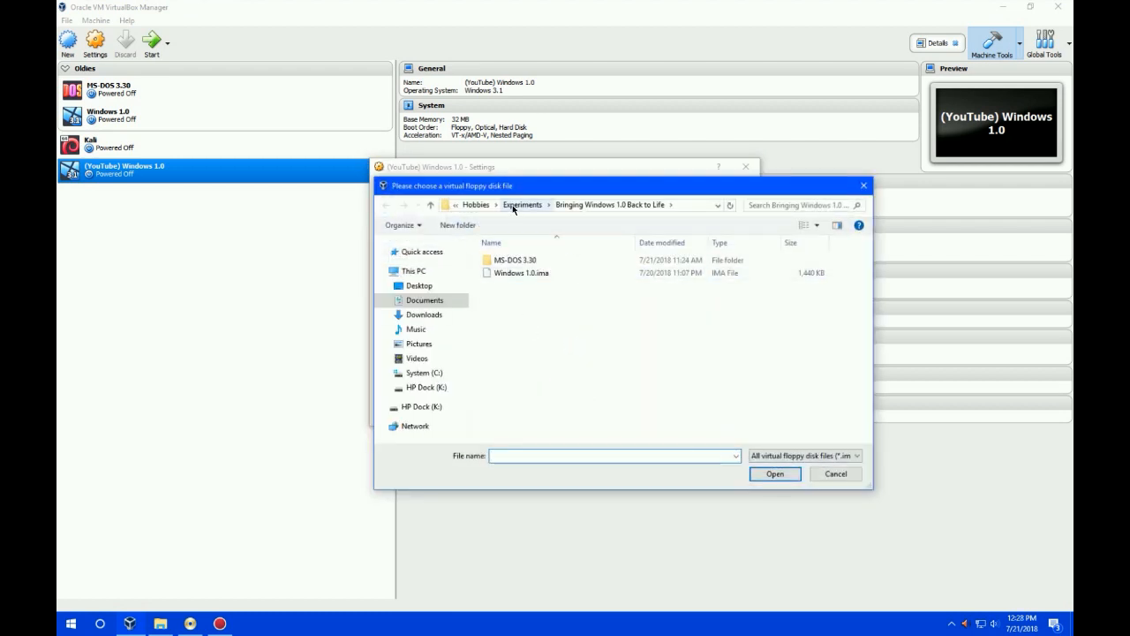
{"action": "left_click", "coordinate": [425, 300]}
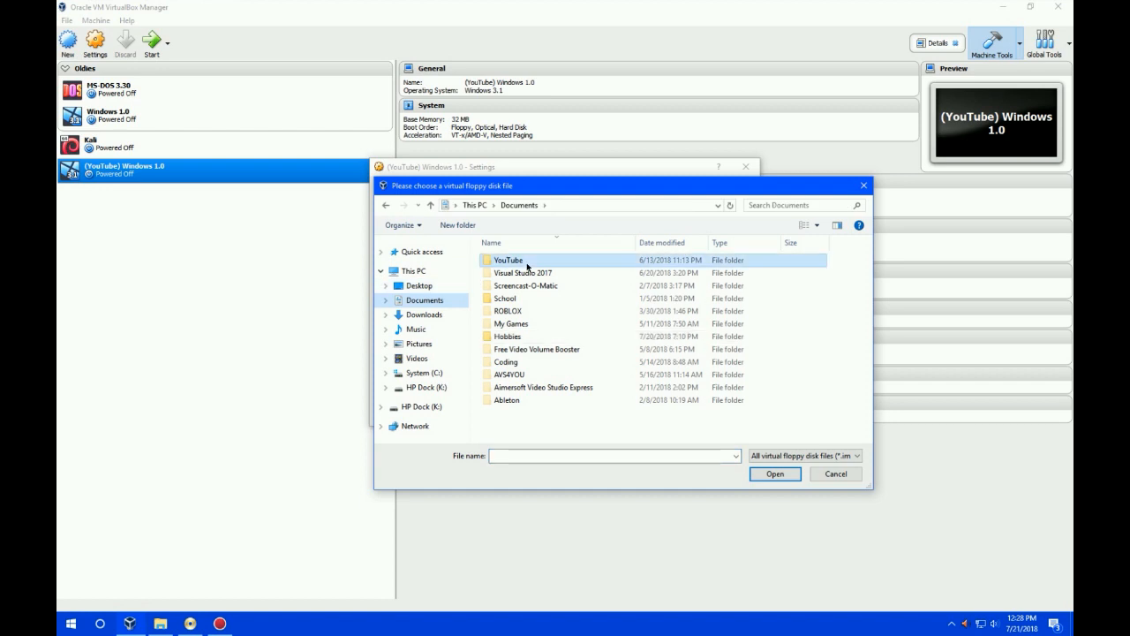
{"action": "double_click", "coordinate": [527, 262]}
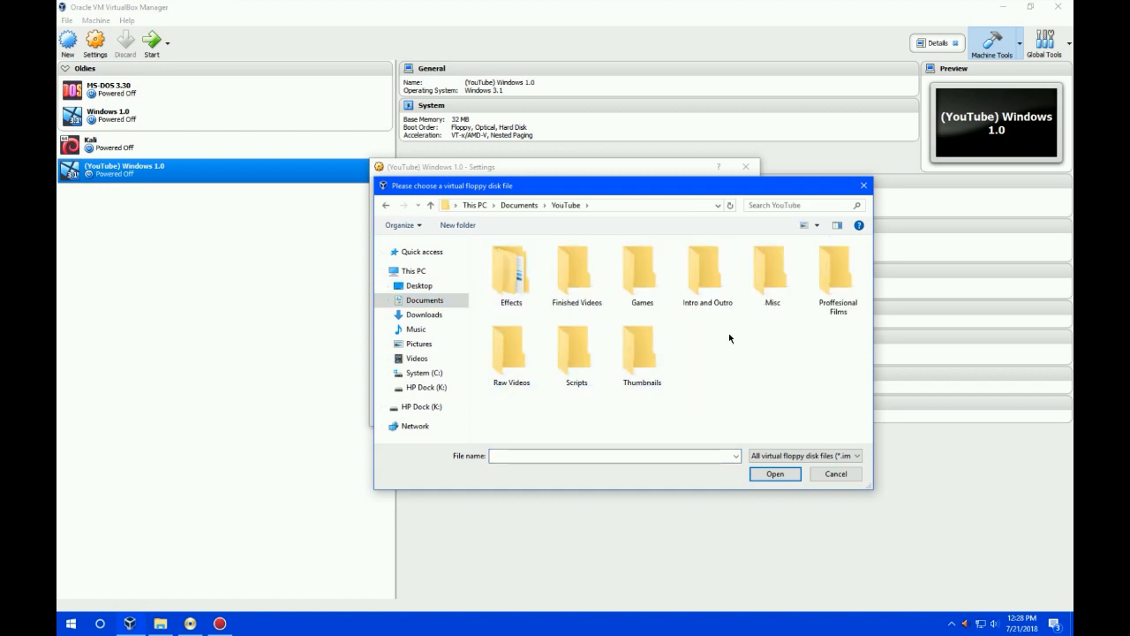
{"action": "double_click", "coordinate": [512, 353]}
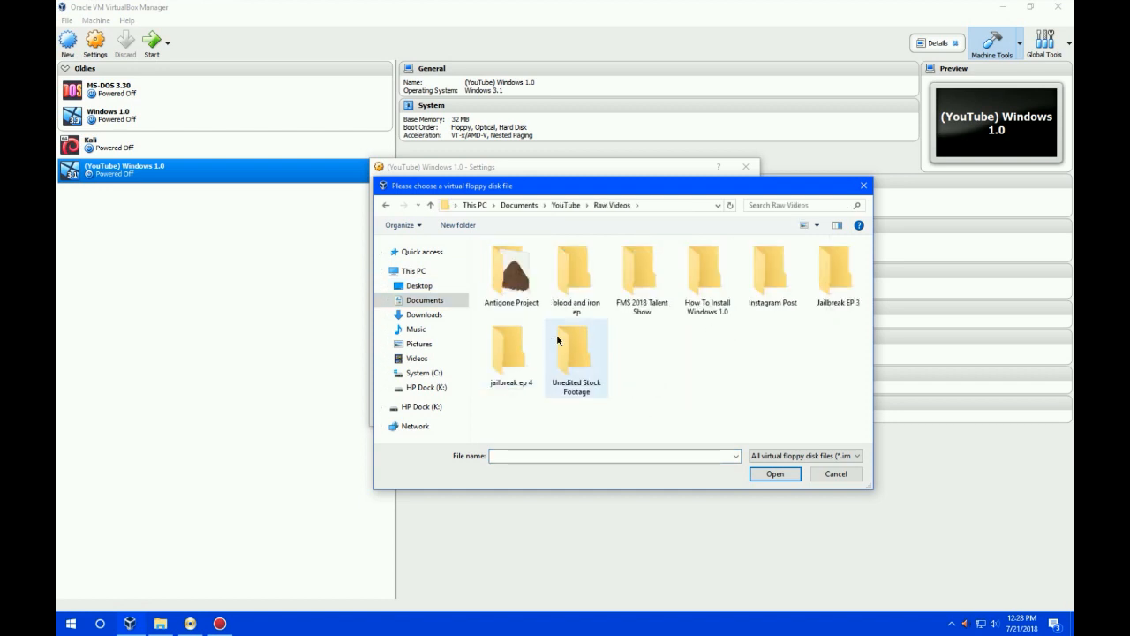
{"action": "double_click", "coordinate": [715, 313]}
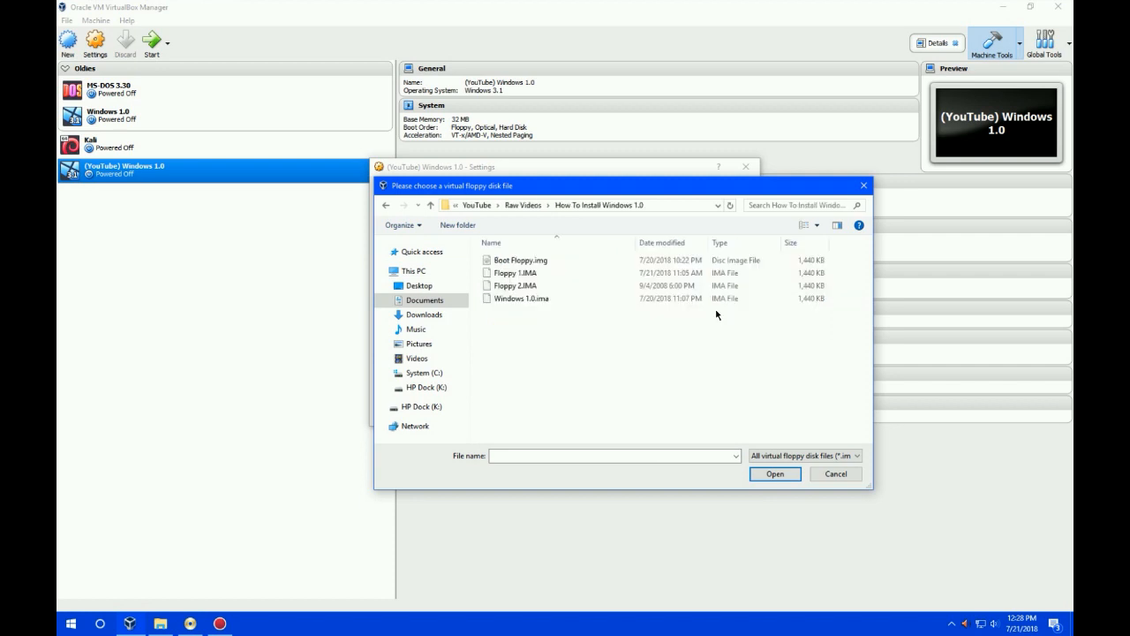
{"action": "double_click", "coordinate": [623, 260]}
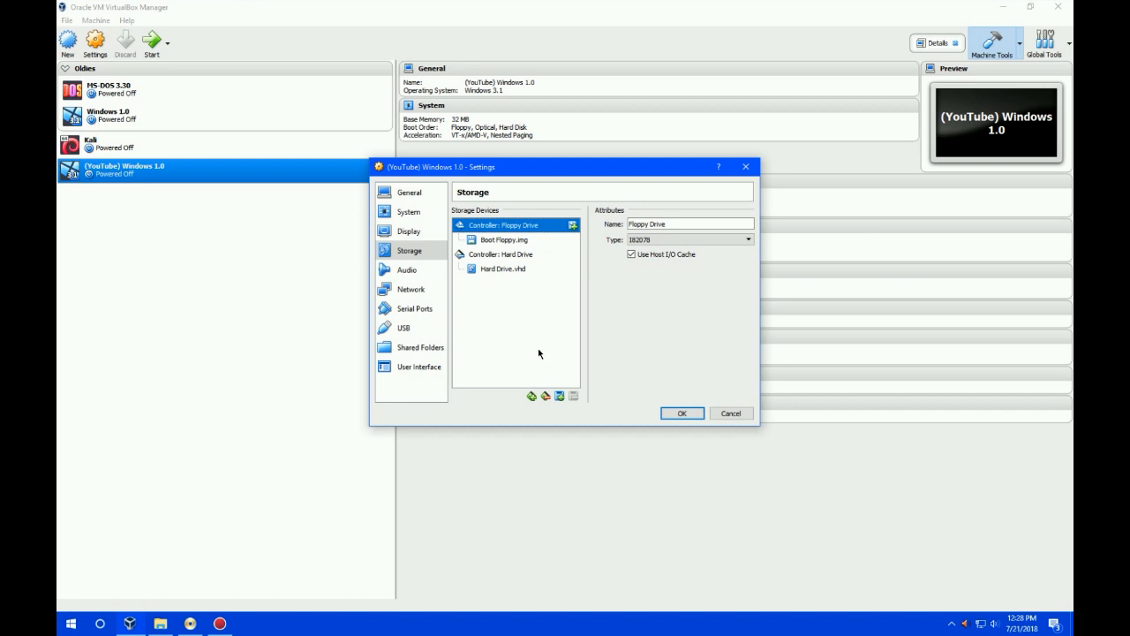
{"action": "left_click", "coordinate": [682, 412]}
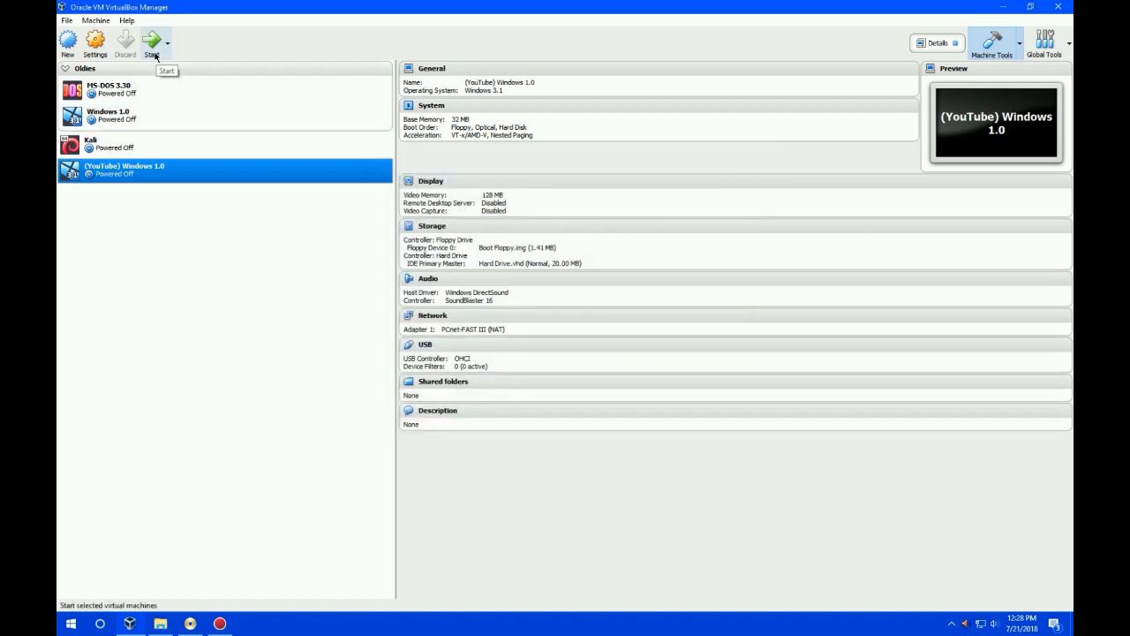
Start the (YouTube) Windows 1.0 machine from the boot floppy and accept the current date and time.
{"action": "left_click", "coordinate": [181, 110], "text": "ctrl"}
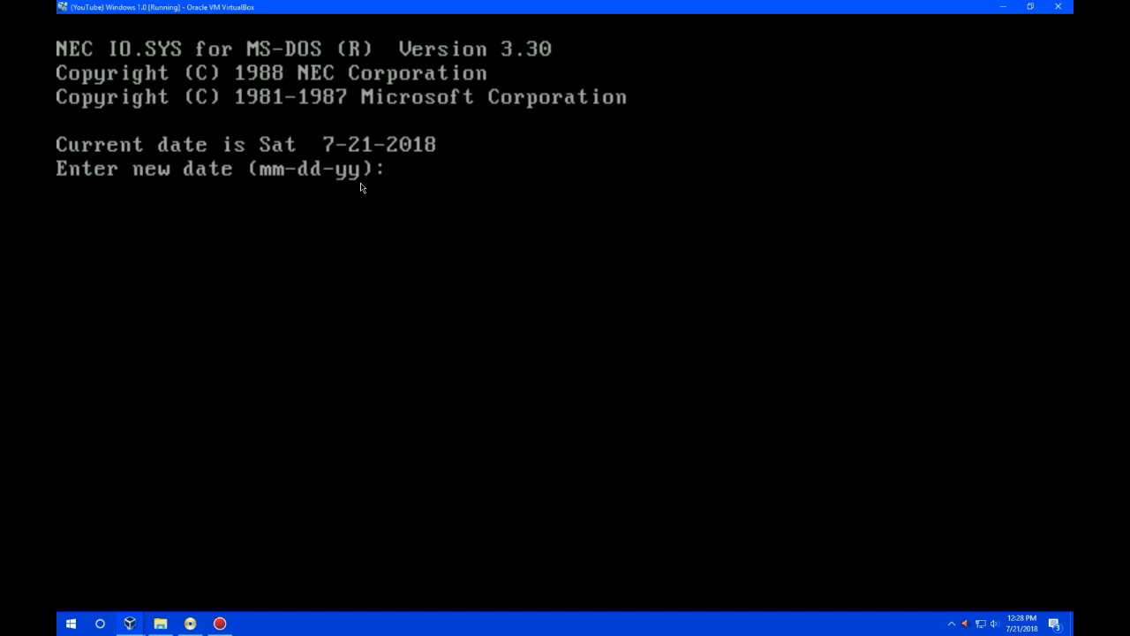
{"action": "key", "text": "Return"}
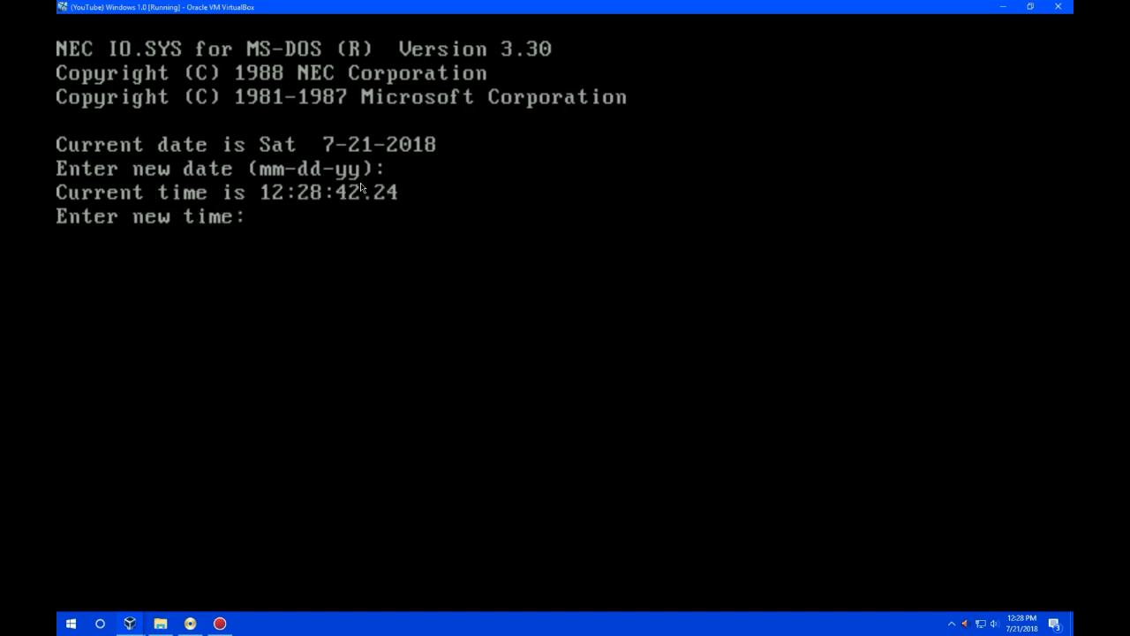
{"action": "key", "text": "Return"}
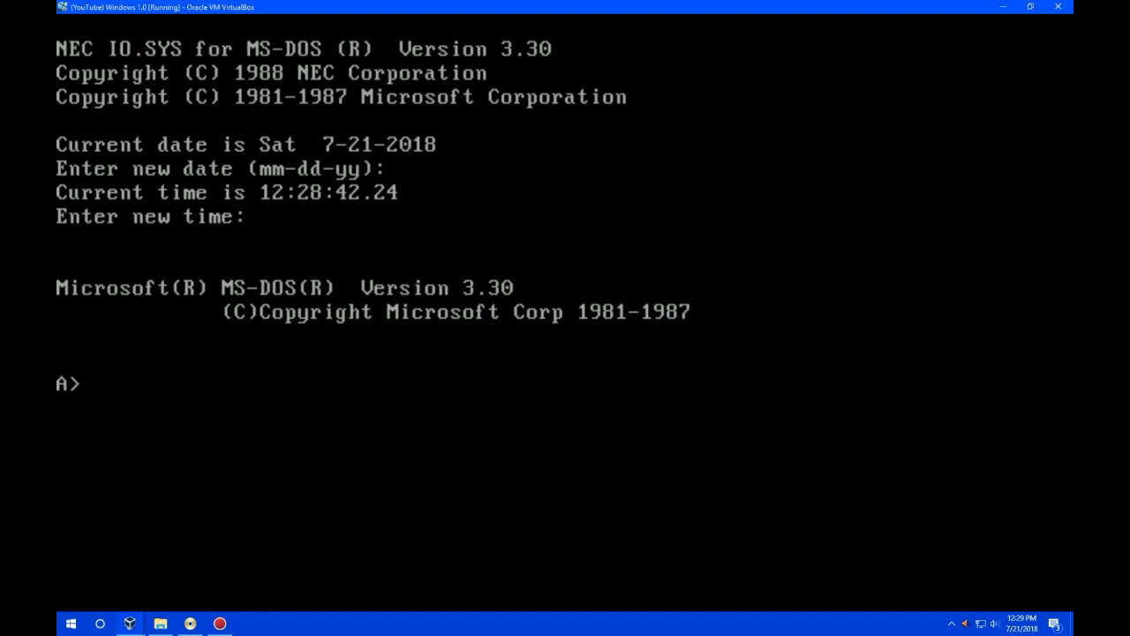
Run fdisk to create an active, maximum-size primary MS-DOS 3.3 compatible partition on fixed disk 1, and restart the system.
{"action": "type", "text": "fdisk"}
{"action": "key", "text": "Return"}
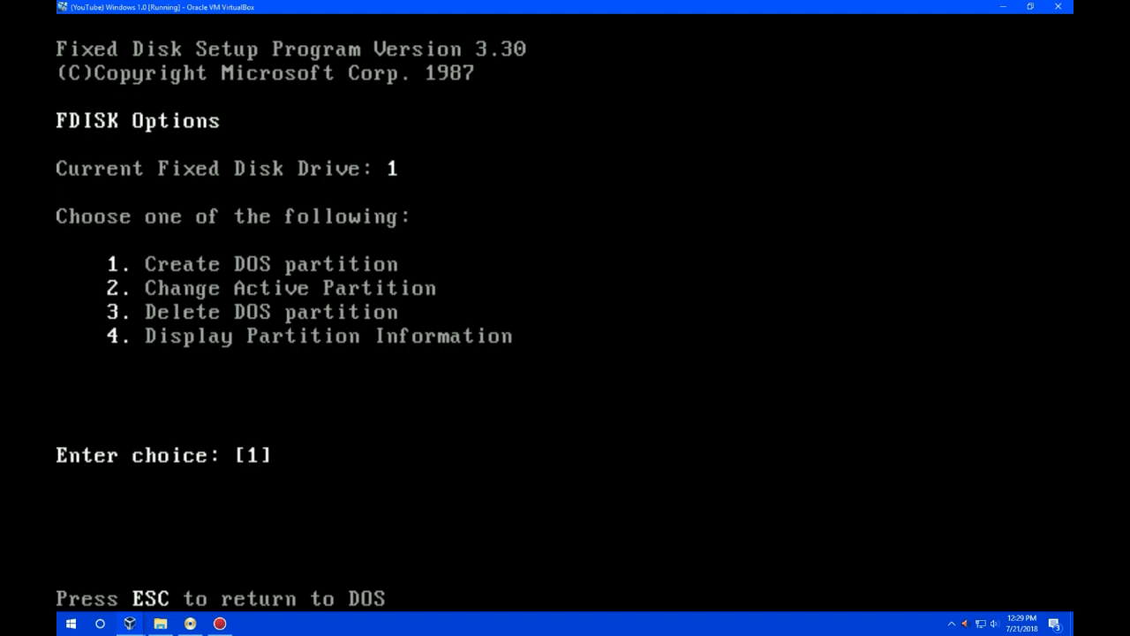
{"action": "key", "text": "Return"}
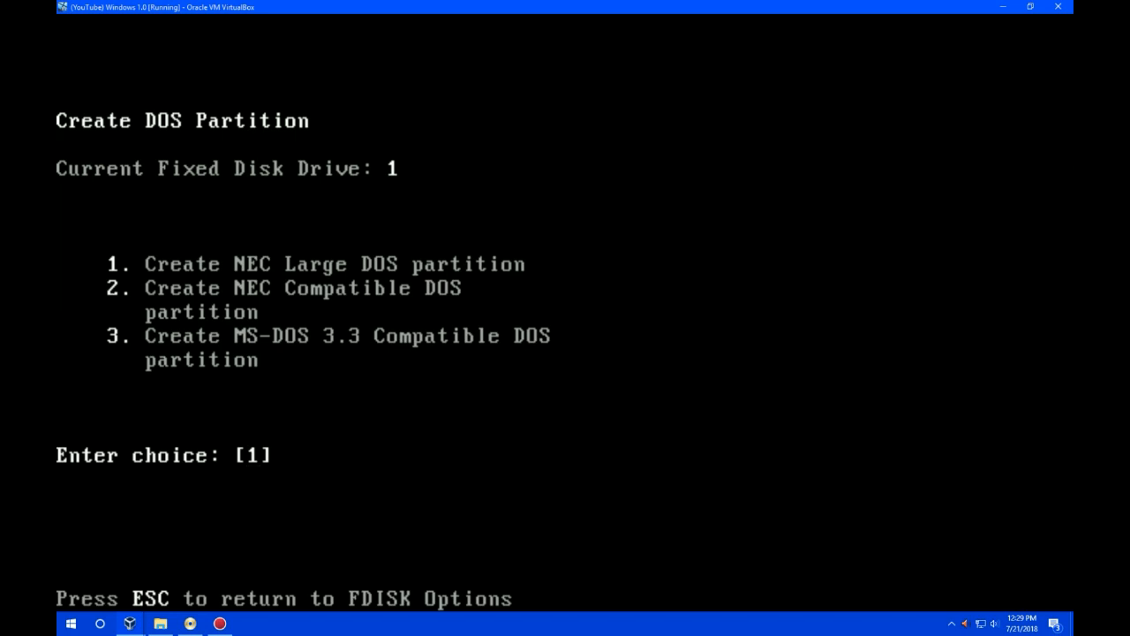
{"action": "type", "text": "3"}
{"action": "key", "text": "Return"}
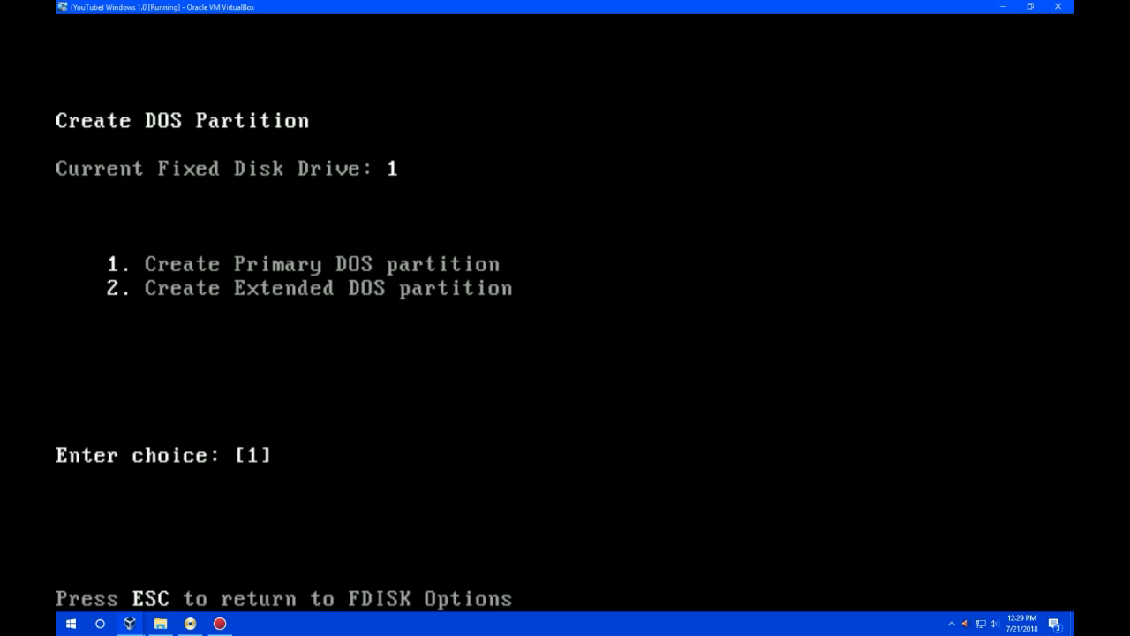
{"action": "key", "text": "Return"}
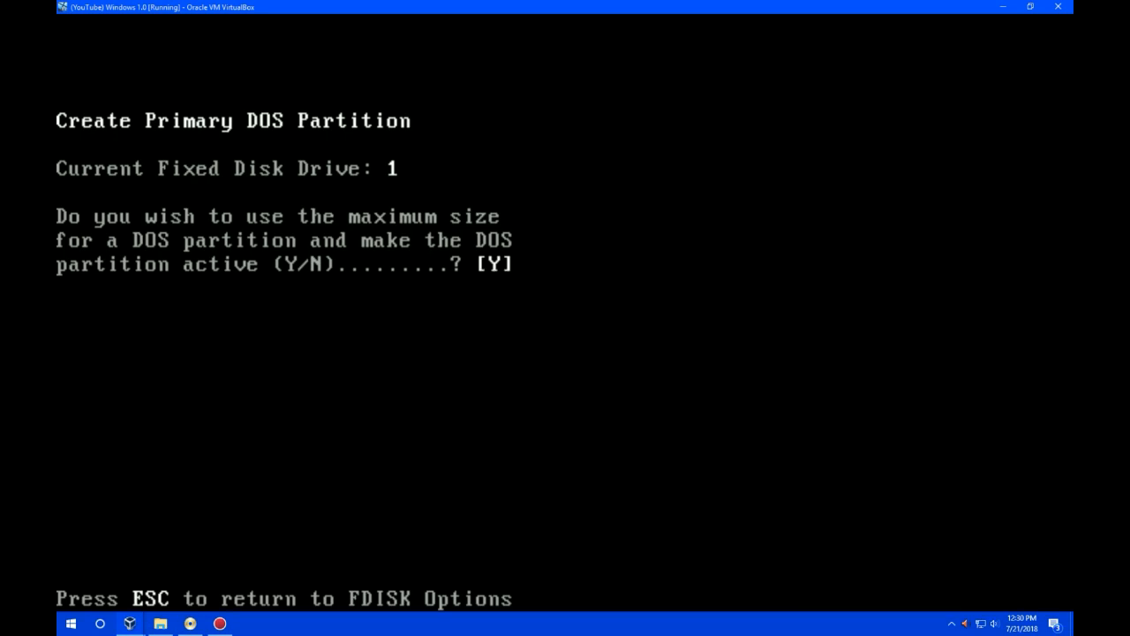
{"action": "key", "text": "Return"}
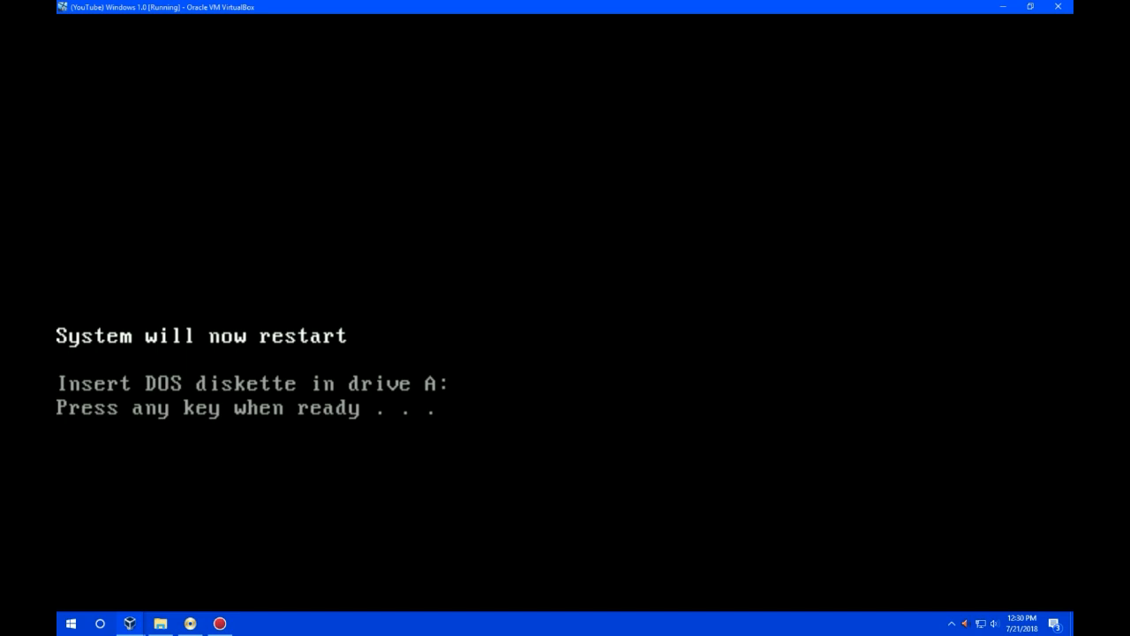
{"action": "key", "text": "Return"}
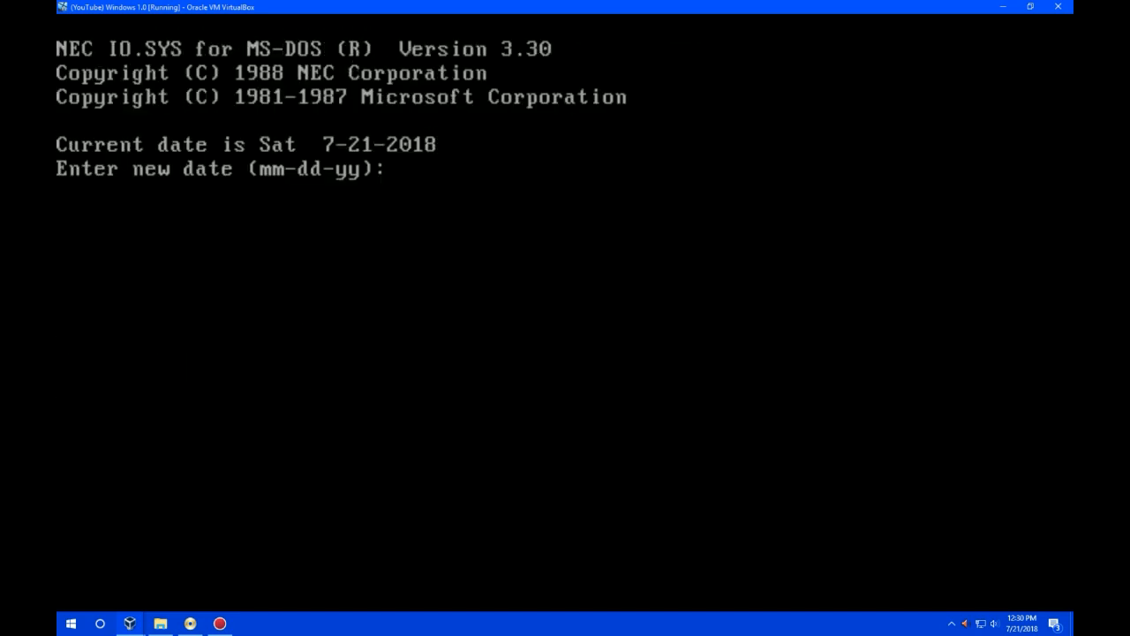
Accept the current date and time, and format drive C: with confirmation to erase its data.
{"action": "key", "text": "Return"}
{"action": "key", "text": "Return"}
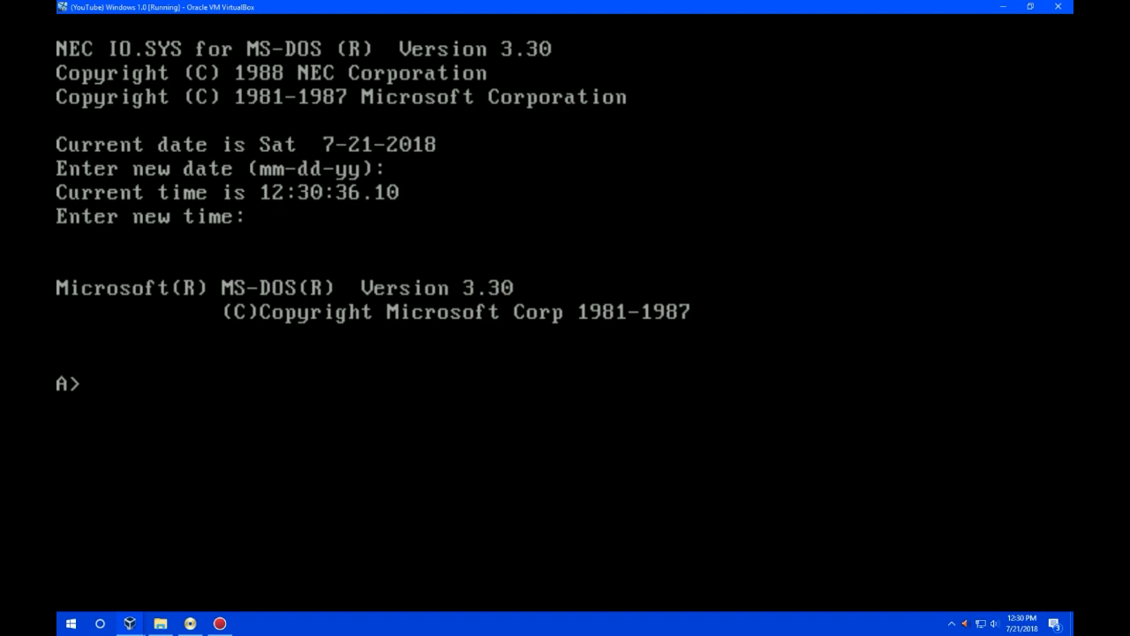
{"action": "type", "text": "format C:"}
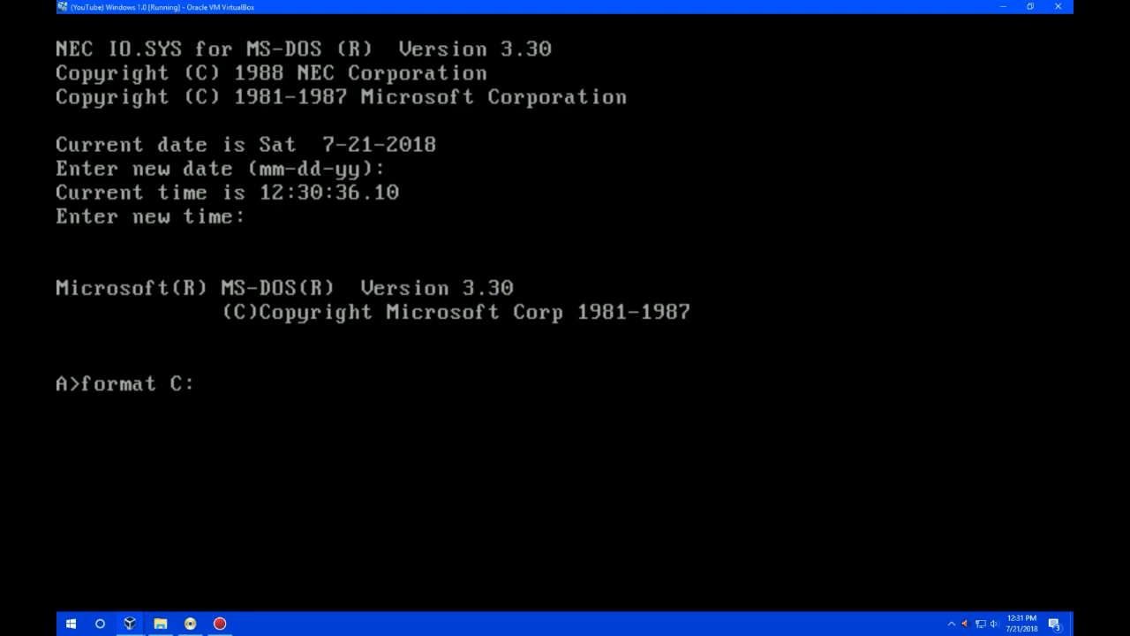
{"action": "key", "text": "Return"}
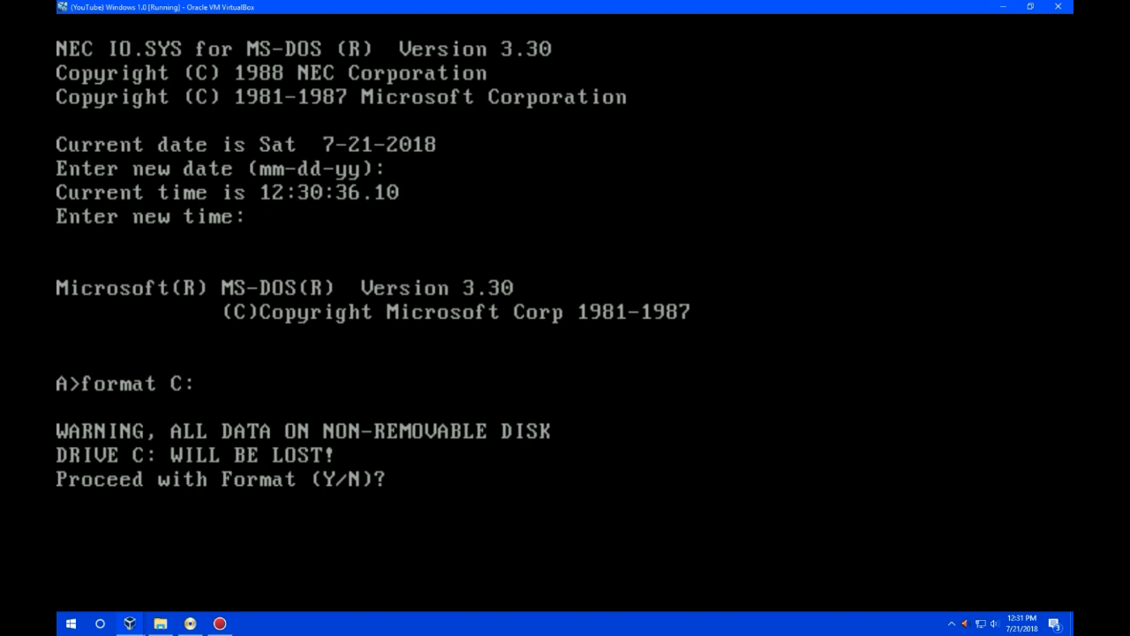
{"action": "type", "text": "y"}
{"action": "key", "text": "Return"}
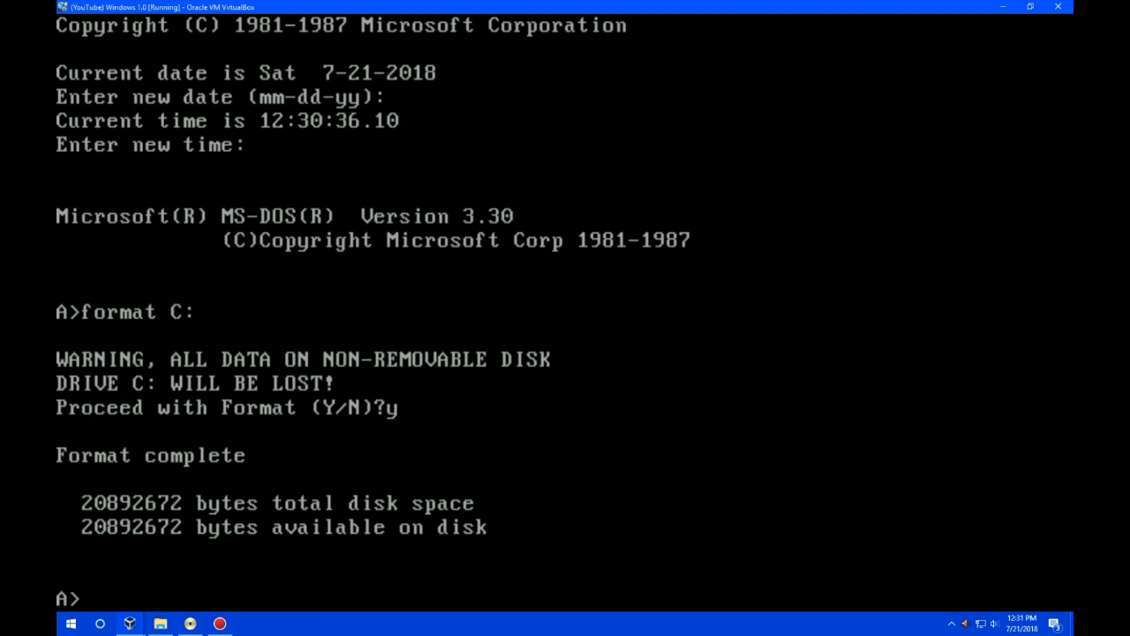
List the files on drive A: and transfer the DOS system files to the hard disk with "sys C:".
{"action": "type", "text": "dir"}
{"action": "key", "text": "Return"}
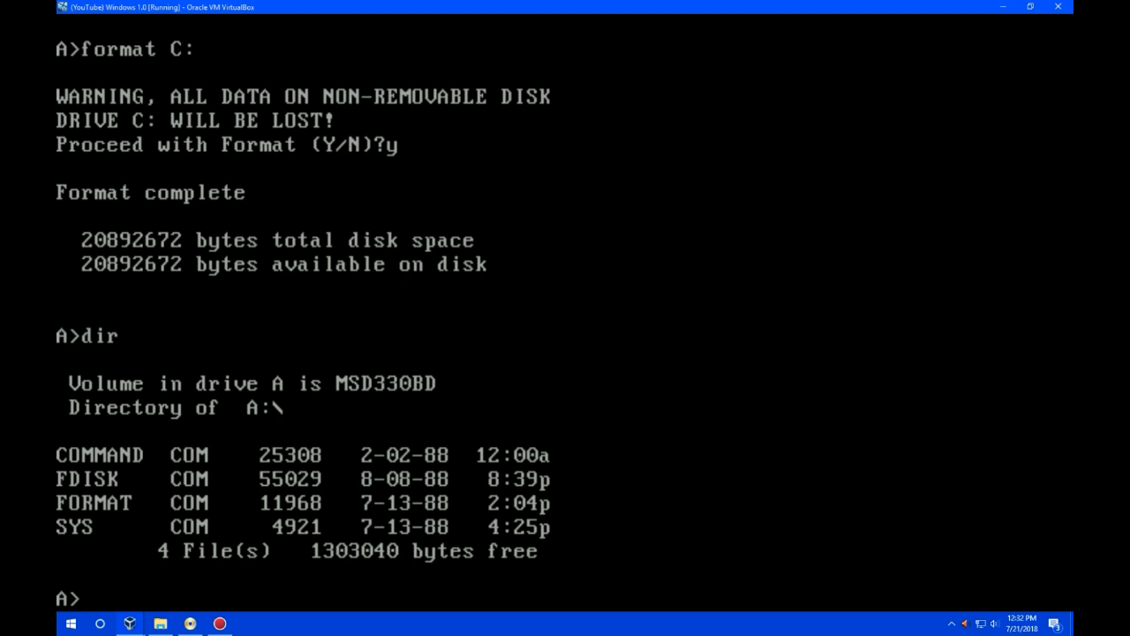
{"action": "type", "text": "sys C:\\"}
{"action": "key", "text": "BackSpace"}
{"action": "key", "text": "Return"}
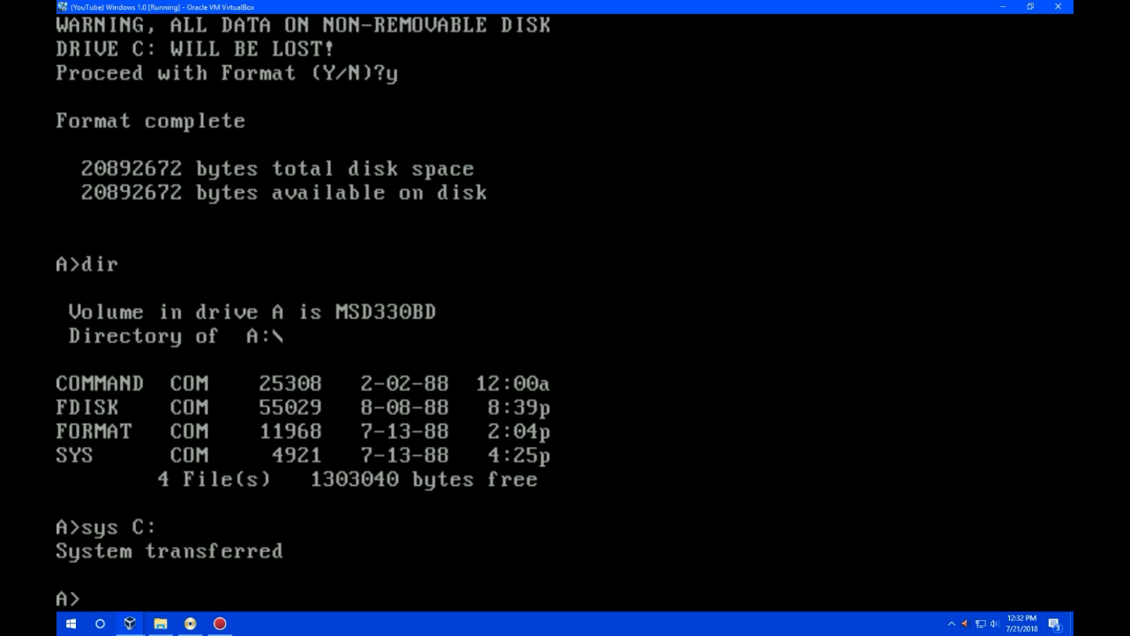
Copy all files from A:\ to C:\ with the COPY command.
{"action": "type", "text": "COPY A:\\"}
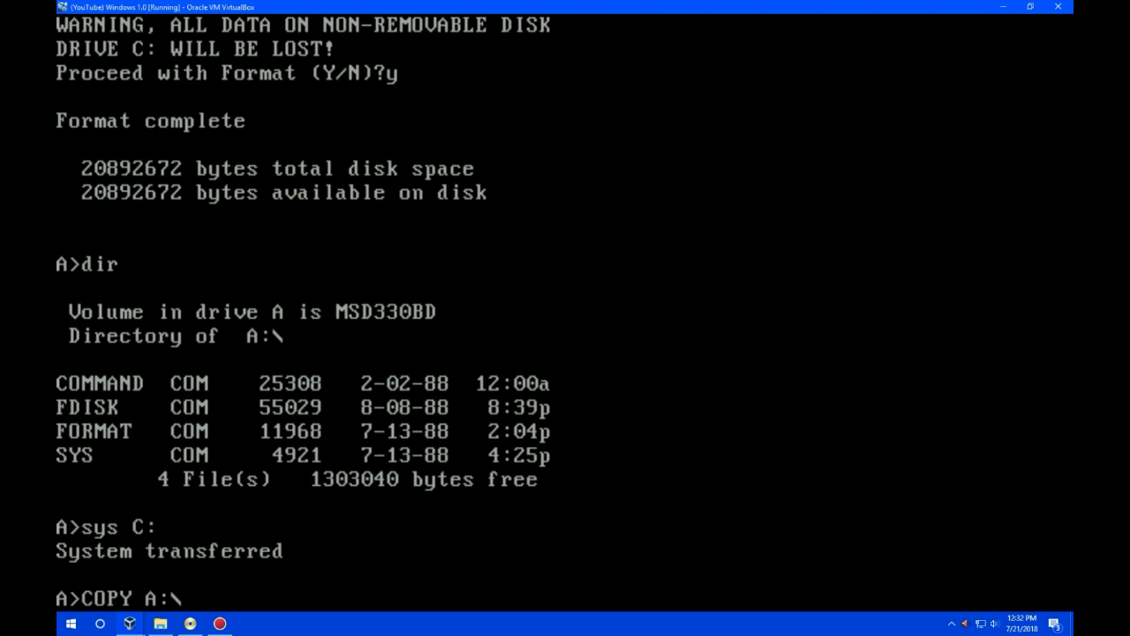
{"action": "type", "text": " C:\\"}
{"action": "key", "text": "Return"}
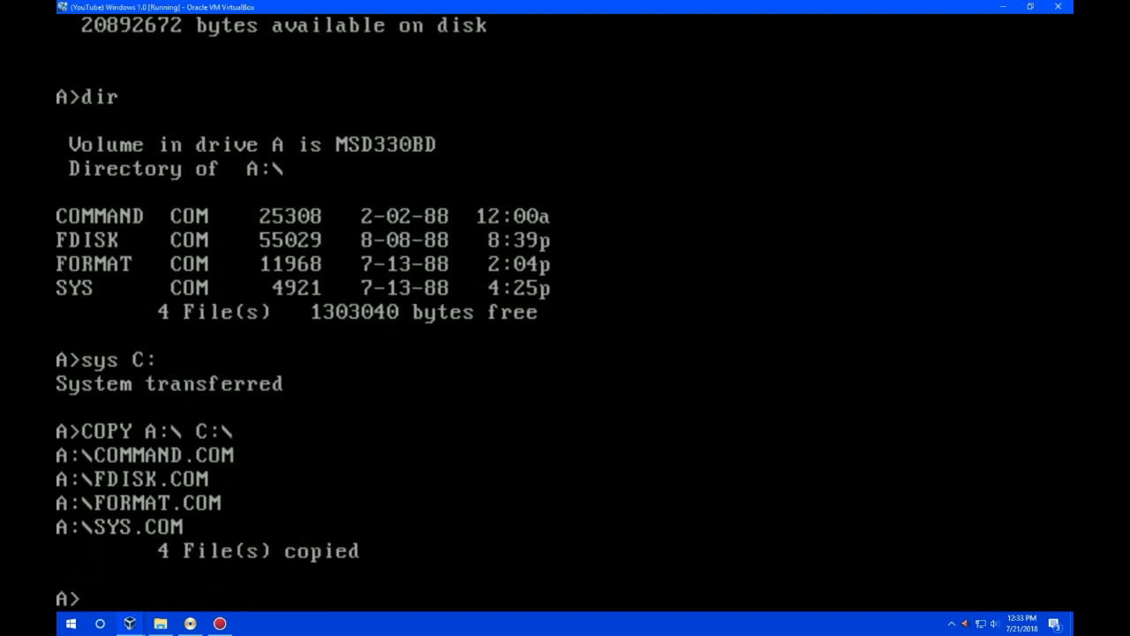
Switch to drive C: and list its directory to check the copied files.
{"action": "type", "text": "C:"}
{"action": "key", "text": "Return"}
{"action": "type", "text": "dir"}
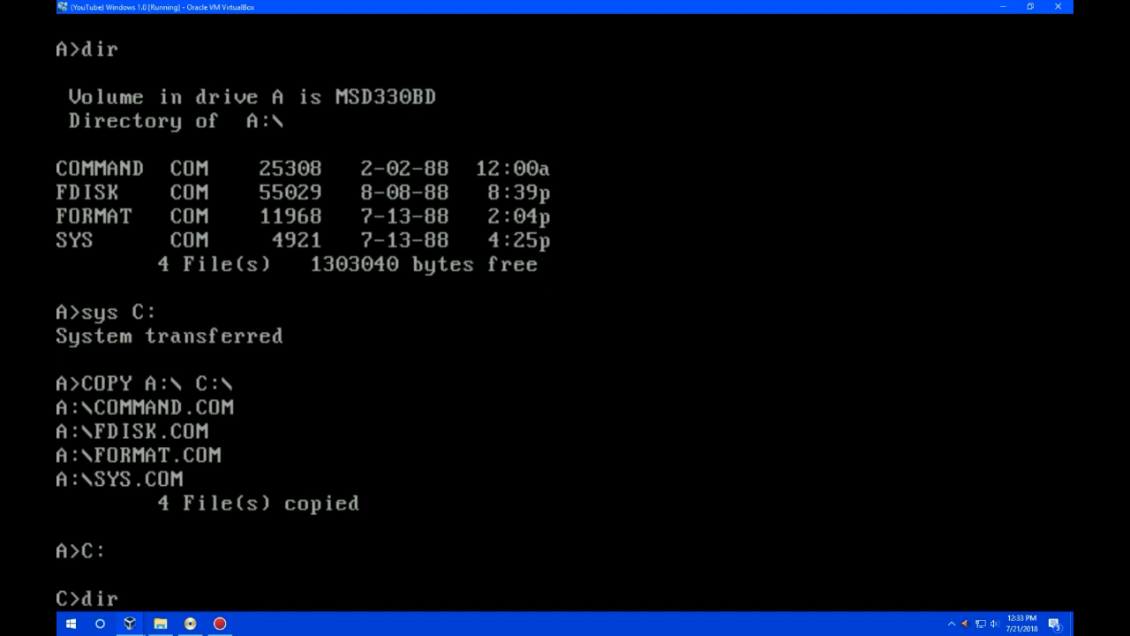
{"action": "key", "text": "Return"}
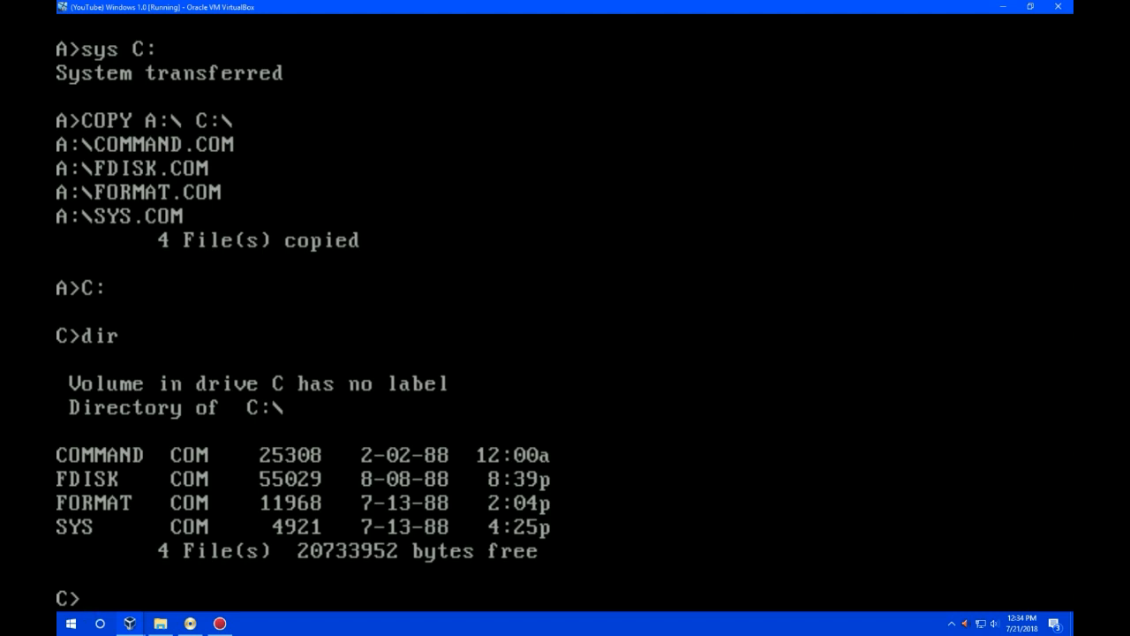
Close the running virtual machine by powering it off.
{"action": "left_click", "coordinate": [521, 283]}
{"action": "left_click", "coordinate": [1058, 6]}
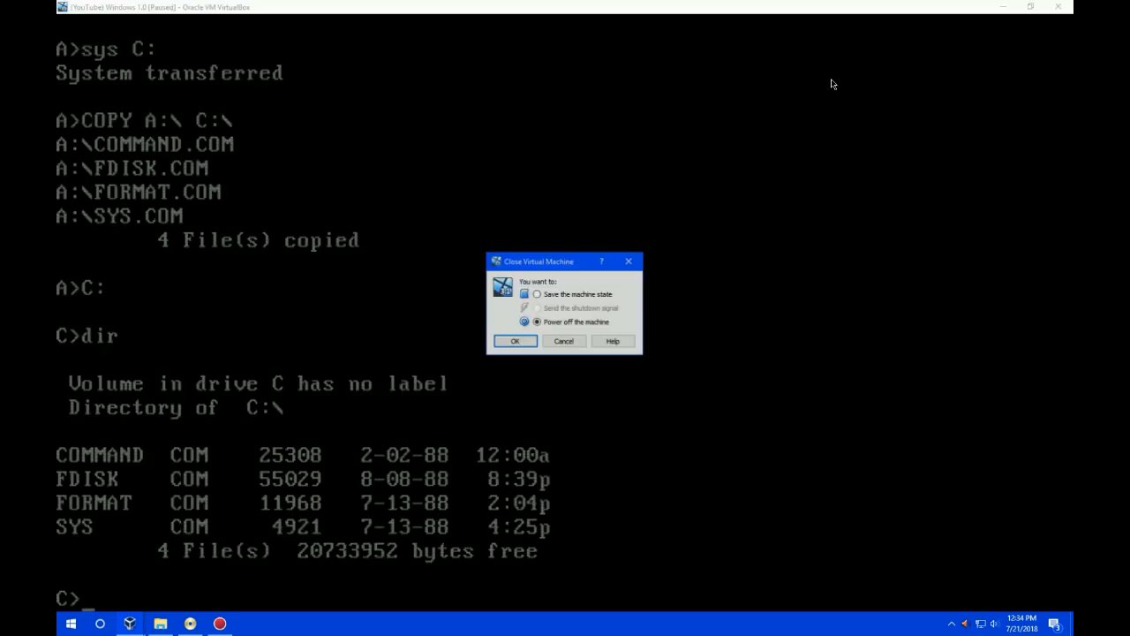
{"action": "left_click", "coordinate": [517, 346]}
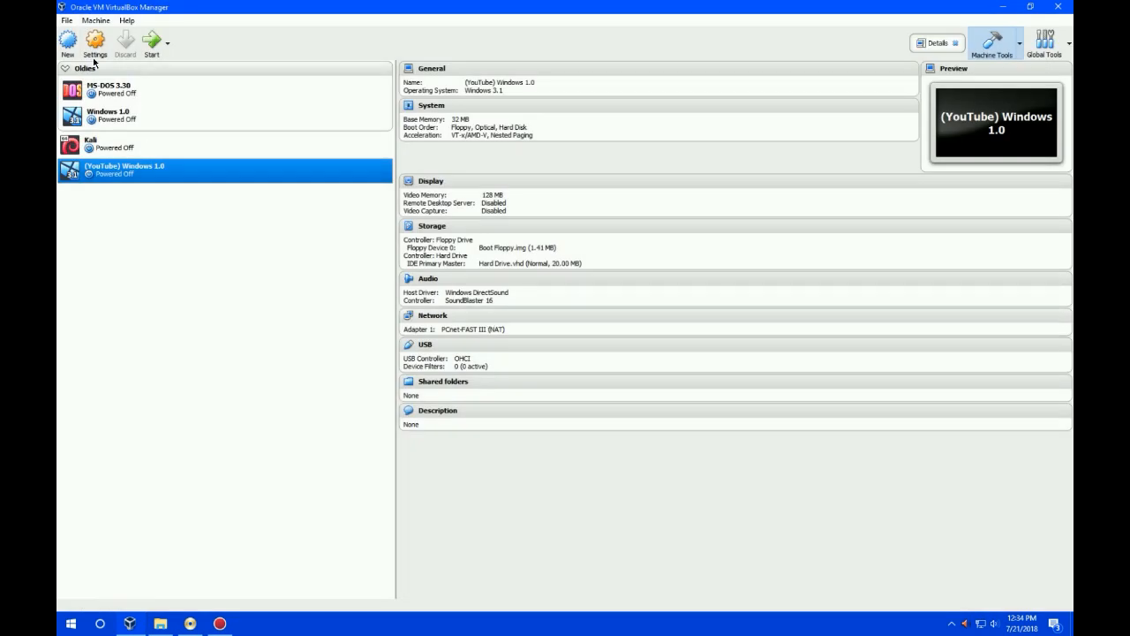
Remove Boot Floppy.img from the Floppy Drive controller in the machine's storage settings.
{"action": "left_click", "coordinate": [95, 46]}
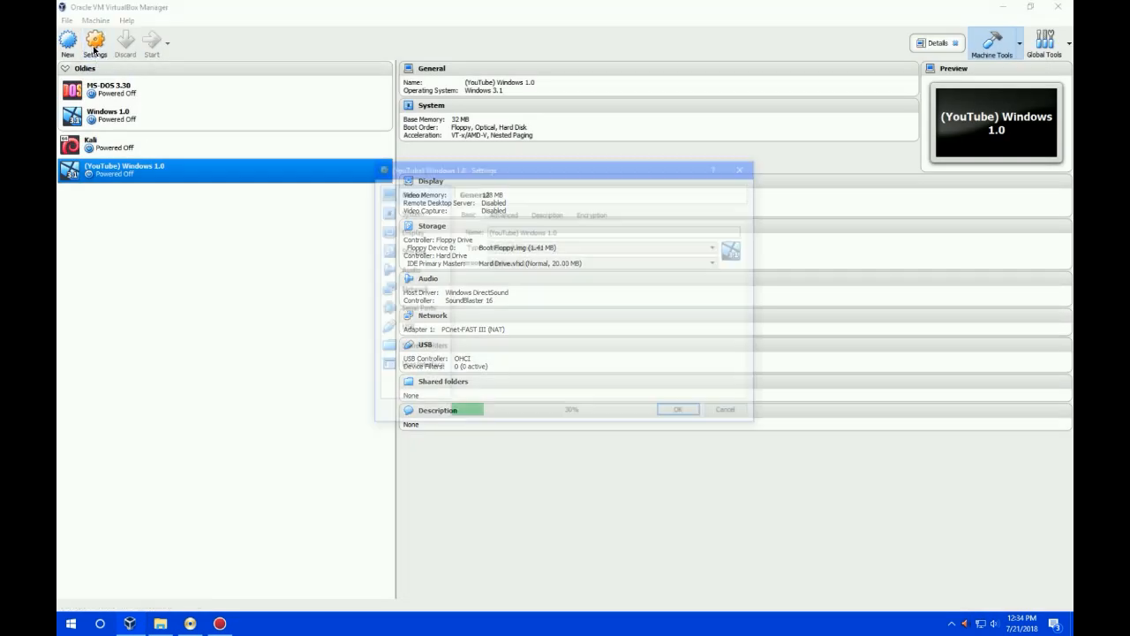
{"action": "left_click", "coordinate": [410, 251]}
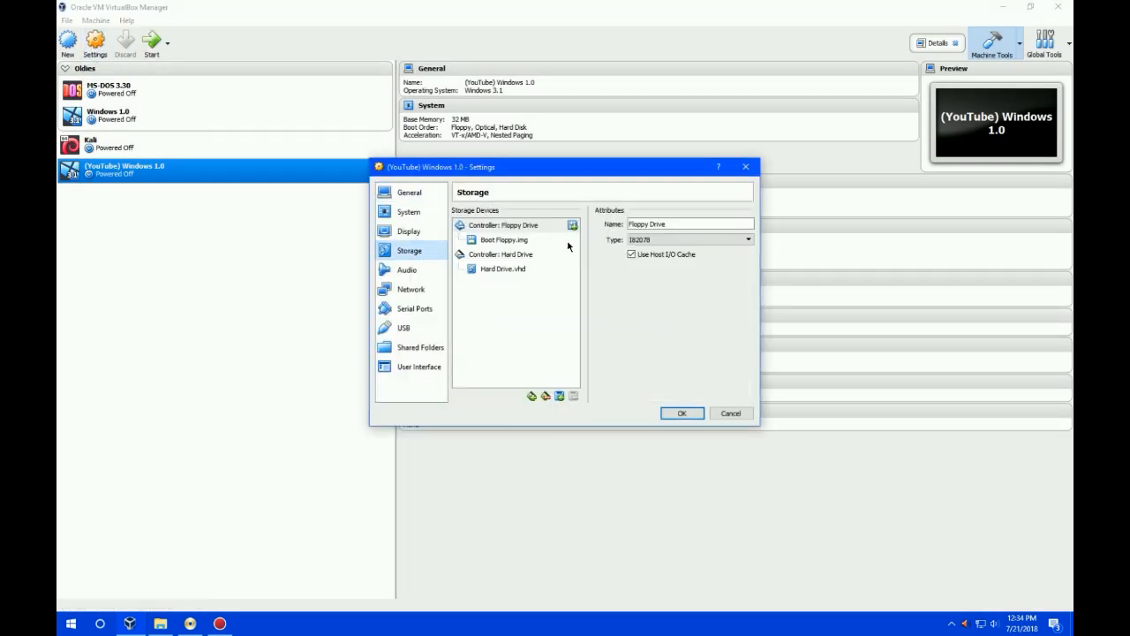
{"action": "left_click", "coordinate": [522, 241]}
{"action": "left_click", "coordinate": [573, 396]}
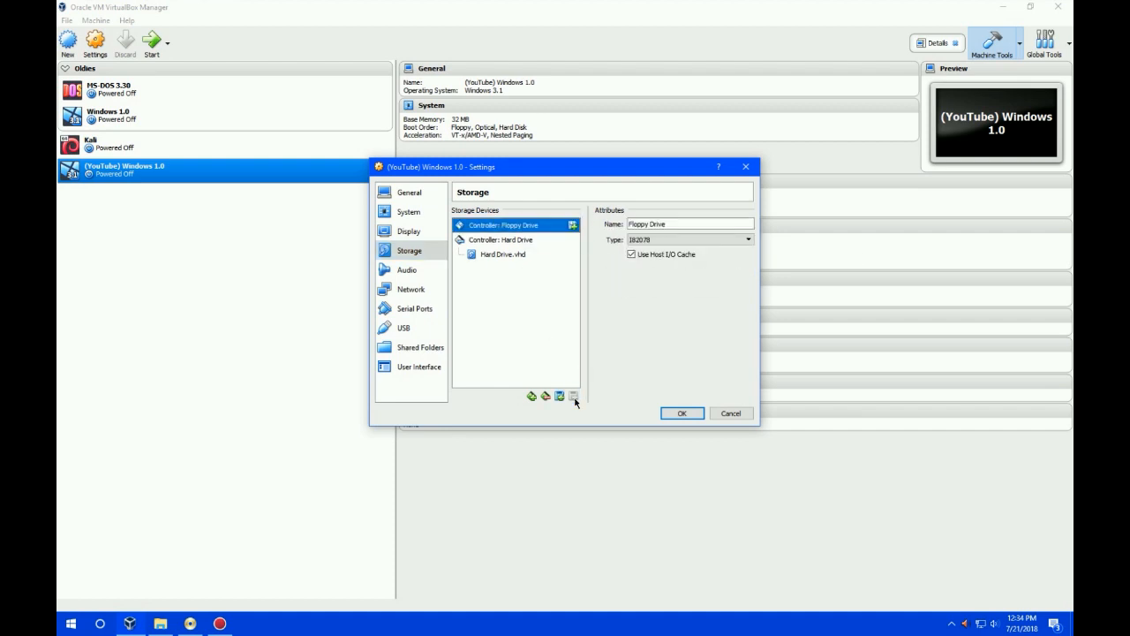
Attach Floppy 1.IMA to the Floppy Drive controller and save the machine's settings.
{"action": "left_click", "coordinate": [573, 226]}
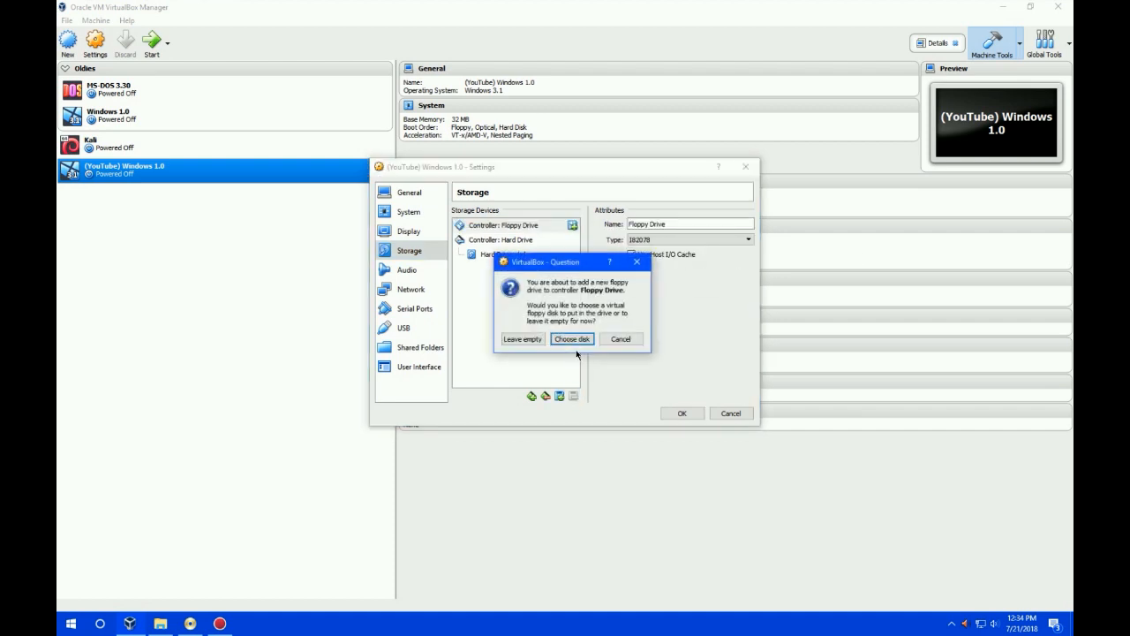
{"action": "left_click", "coordinate": [571, 341]}
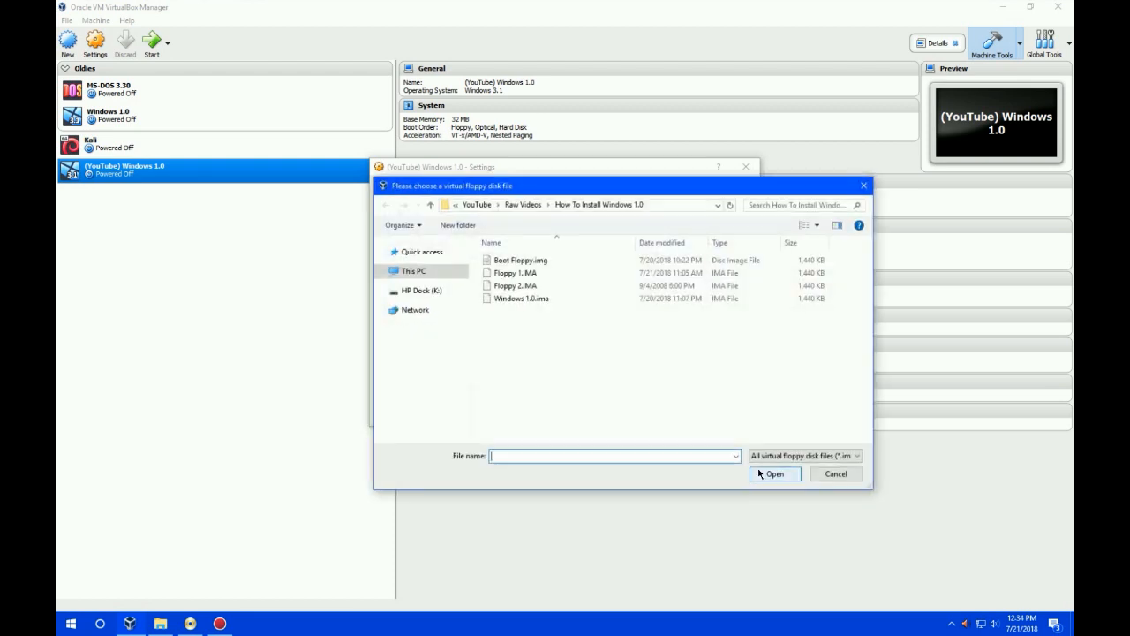
{"action": "double_click", "coordinate": [552, 275]}
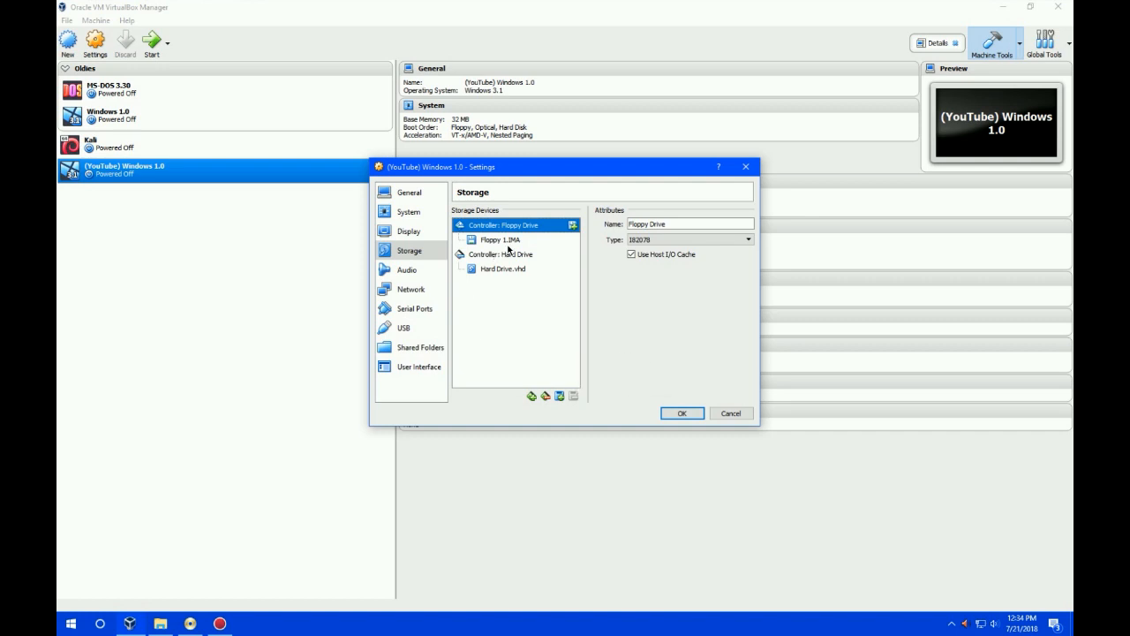
{"action": "left_click", "coordinate": [679, 414]}
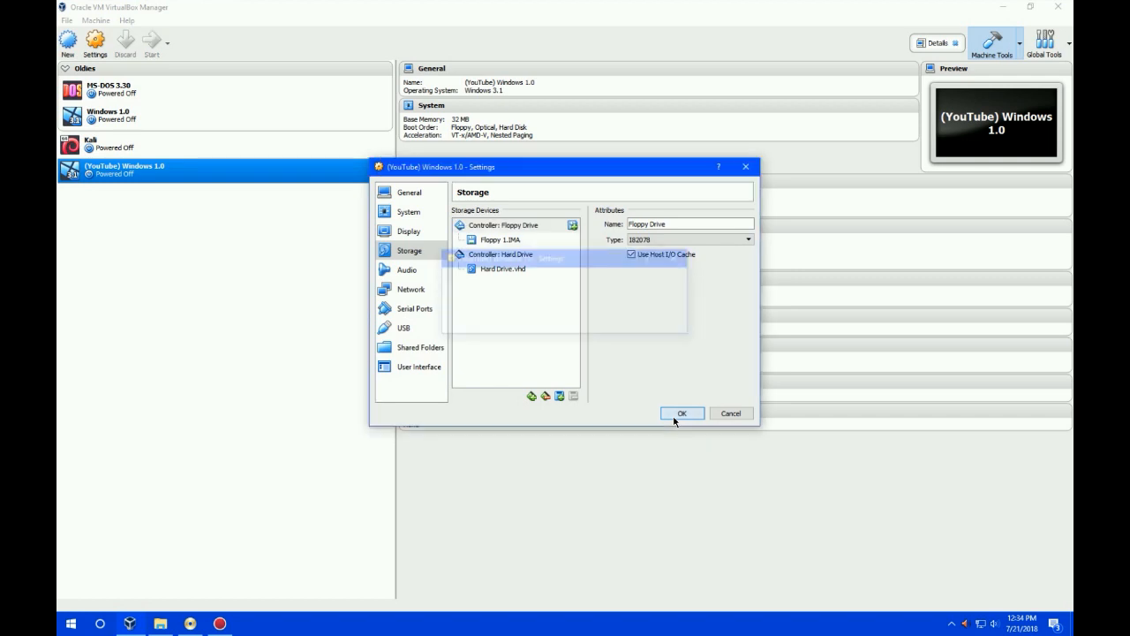
Start the (YouTube) Windows 1.0 machine and accept the current date and time at the MS-DOS prompts.
{"action": "left_click", "coordinate": [152, 40]}
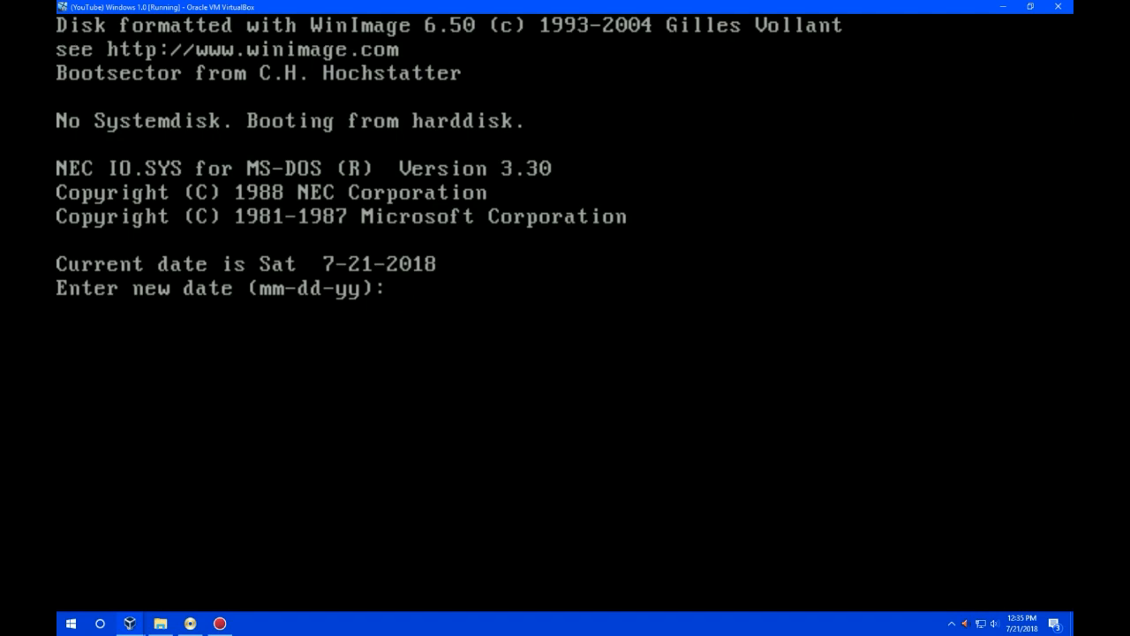
{"action": "key", "text": "Return"}
{"action": "key", "text": "Return"}
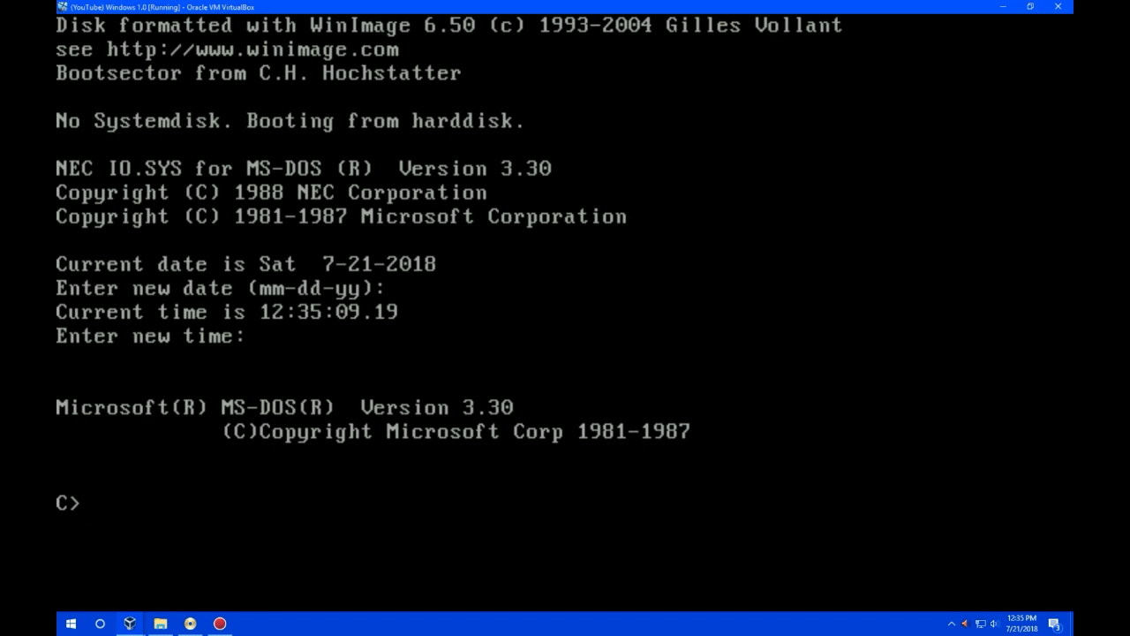
Switch to drive A: and list the floppy's directory.
{"action": "type", "text": "A:"}
{"action": "key", "text": "Return"}
{"action": "type", "text": "dir"}
{"action": "key", "text": "Return"}
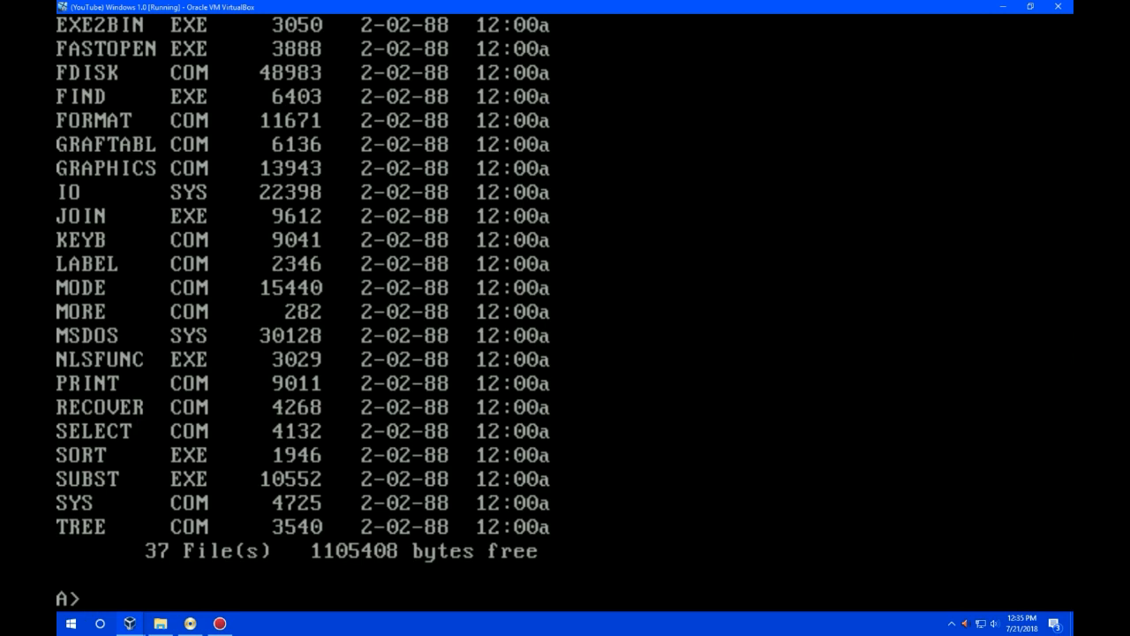
Copy all files from A:\ to C:\ with the COPY command and power off the virtual machine.
{"action": "type", "text": "COPY"}
{"action": "type", "text": "A:\\"}
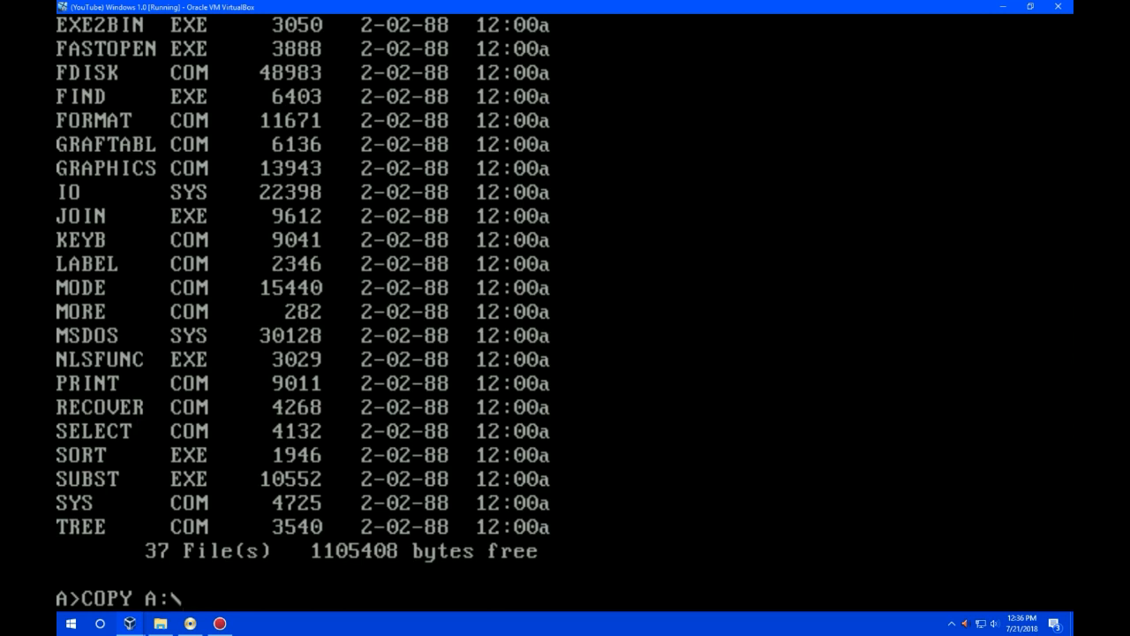
{"action": "type", "text": "*.* C:\\"}
{"action": "key", "text": "Return"}
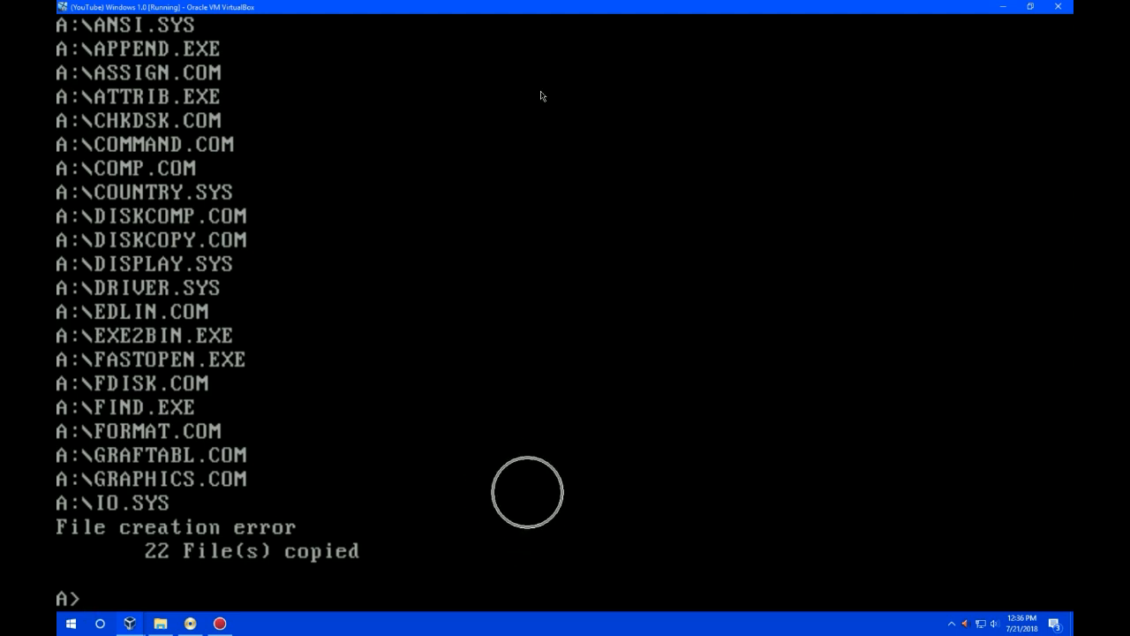
{"action": "left_click", "coordinate": [1066, 5]}
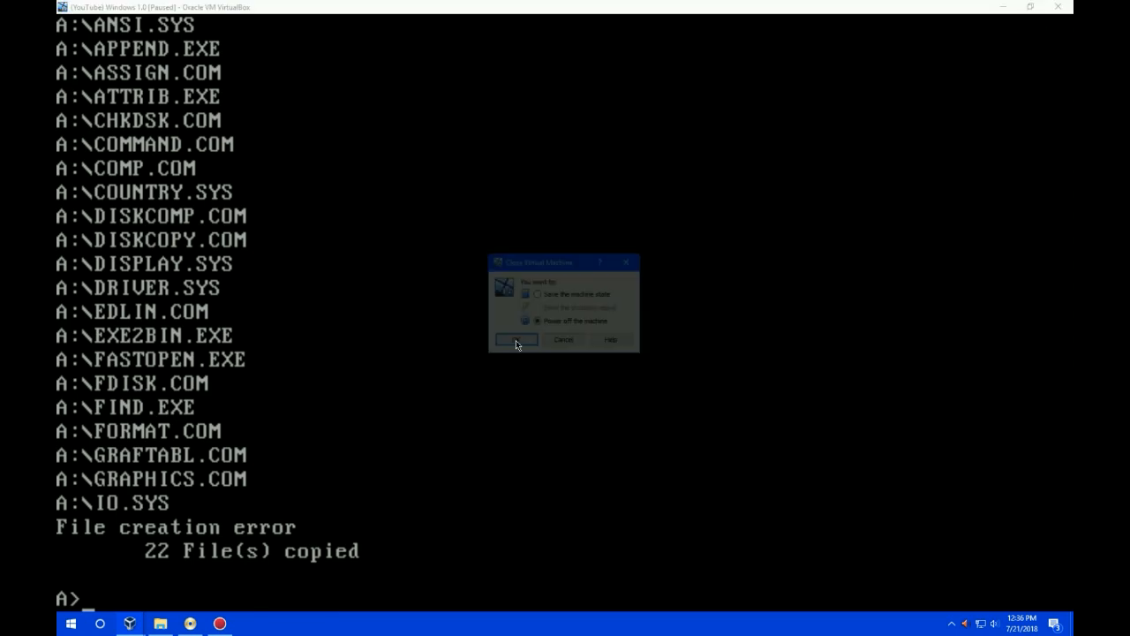
{"action": "left_click", "coordinate": [521, 342]}
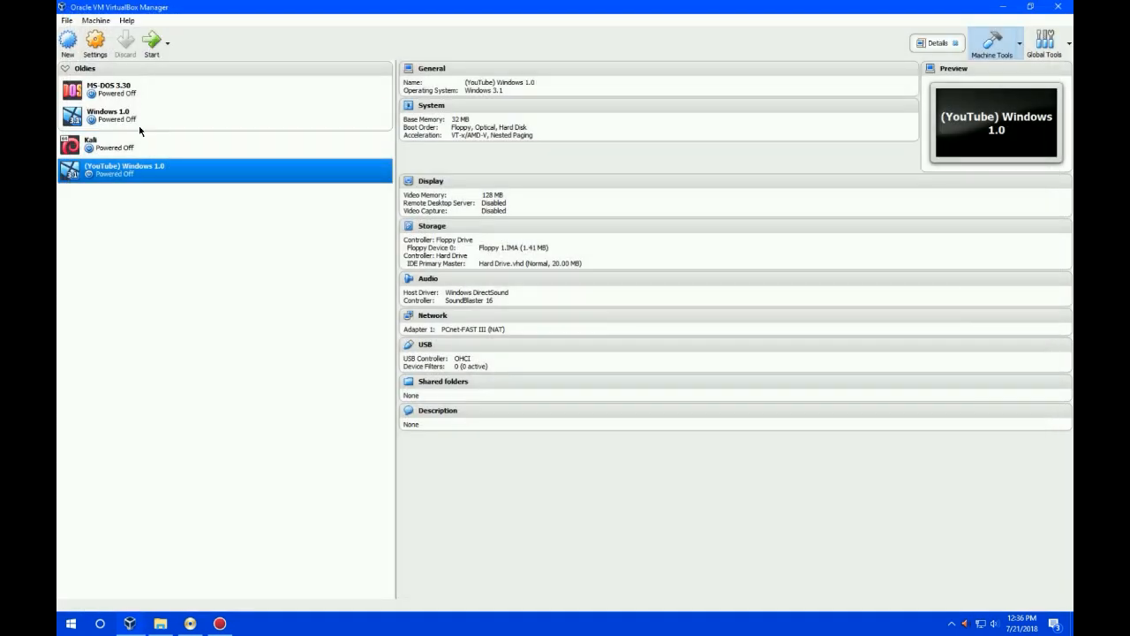
Replace Floppy 1.IMA with Floppy 2.IMA on the Floppy Drive controller in the machine's storage settings.
{"action": "left_click", "coordinate": [96, 44]}
{"action": "left_click", "coordinate": [408, 251]}
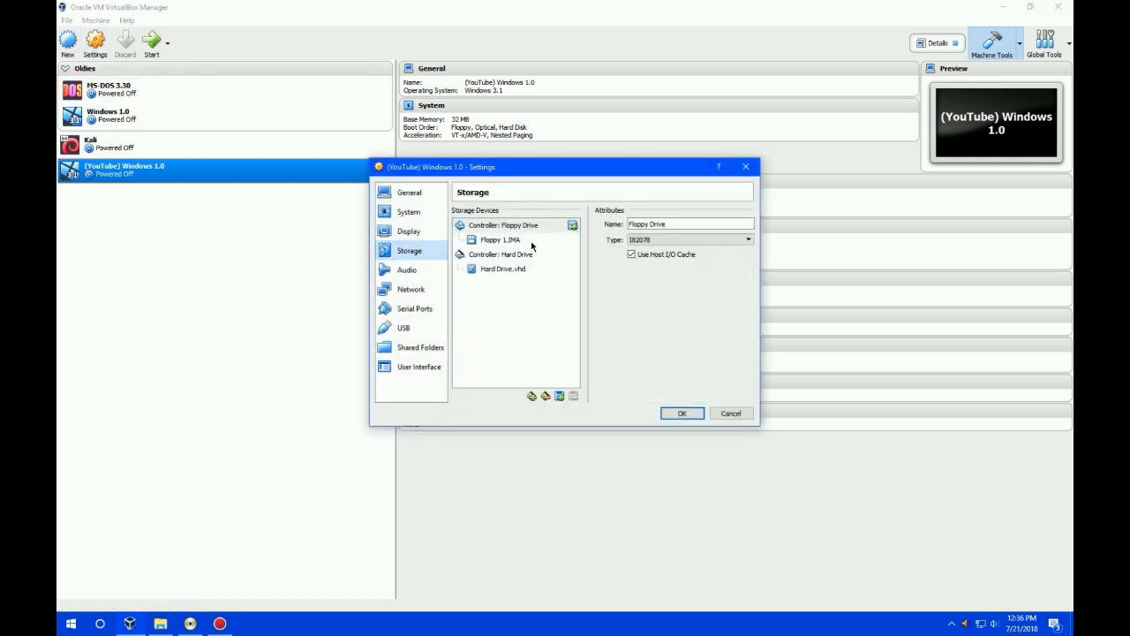
{"action": "left_click", "coordinate": [530, 240]}
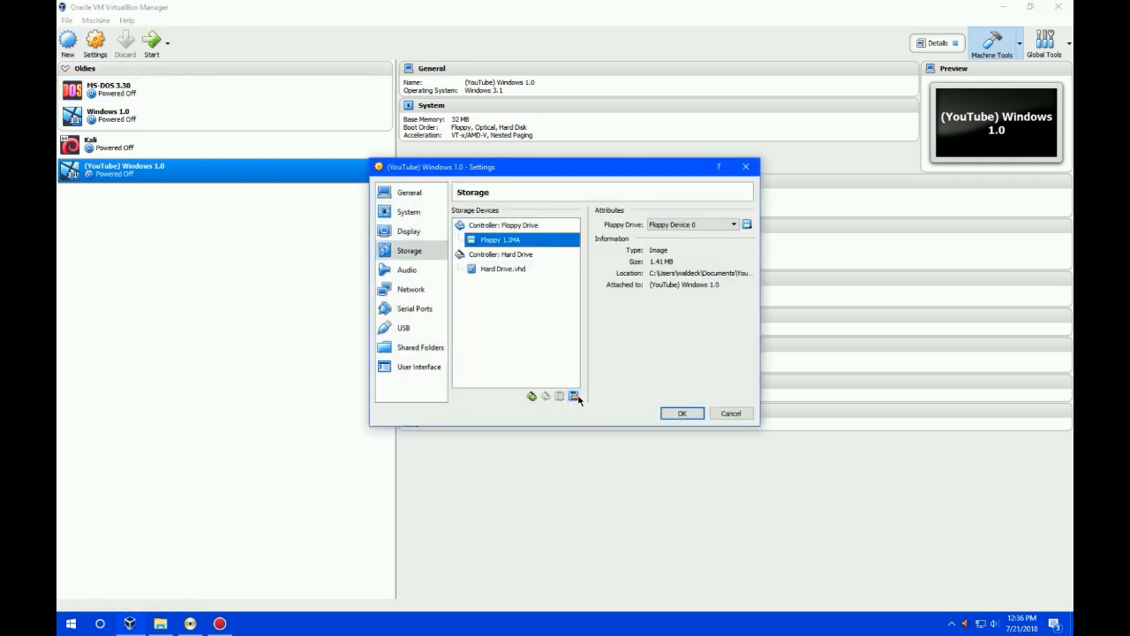
{"action": "left_click", "coordinate": [574, 397]}
{"action": "left_click", "coordinate": [572, 226]}
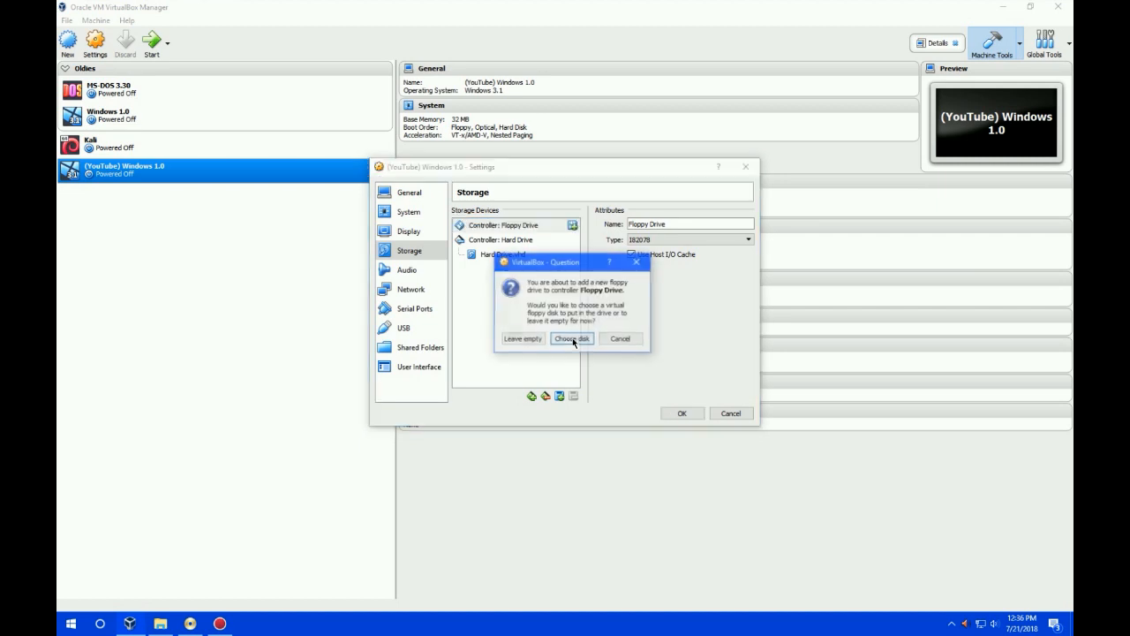
{"action": "left_click", "coordinate": [572, 339]}
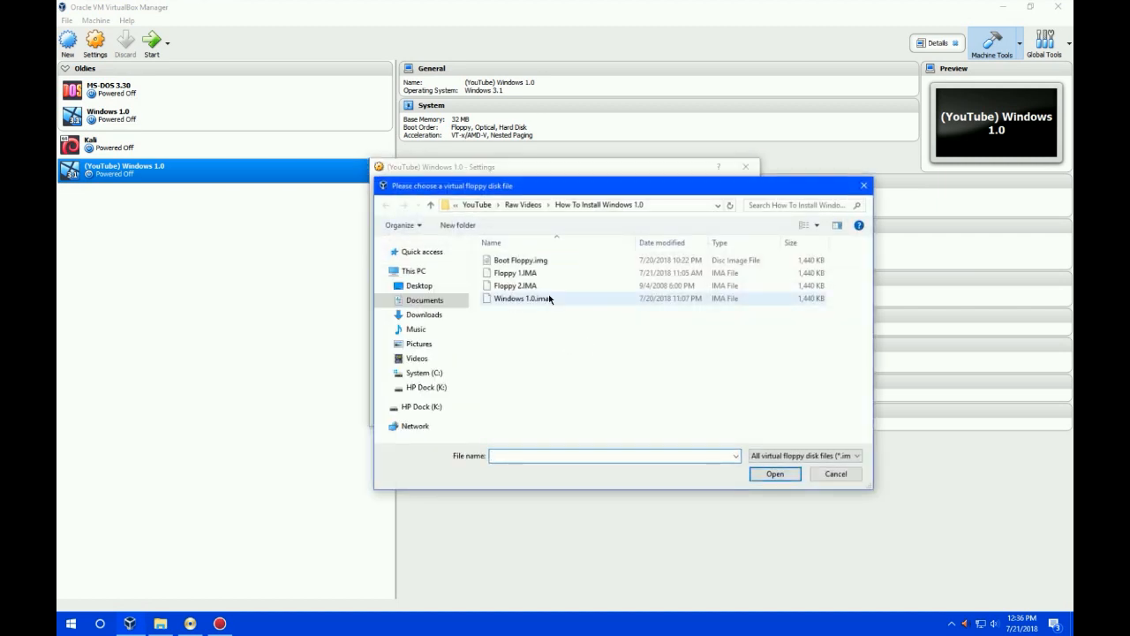
{"action": "double_click", "coordinate": [554, 287]}
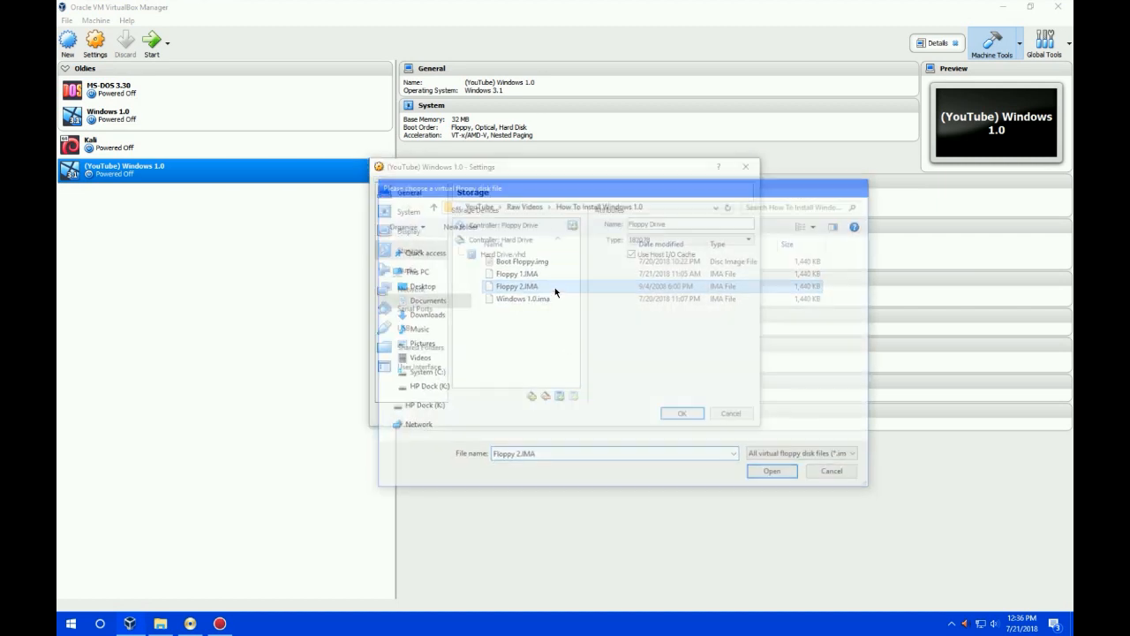
{"action": "left_click", "coordinate": [681, 414]}
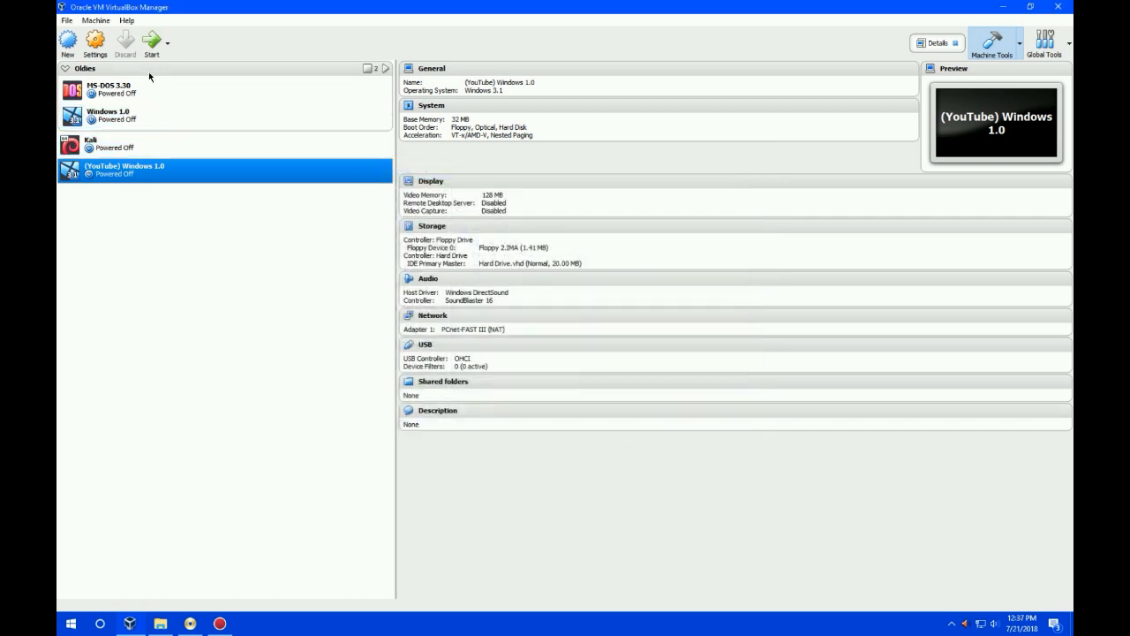
Start the machine with Floppy 2.IMA attached and accept the current date and time.
{"action": "left_click", "coordinate": [147, 39]}
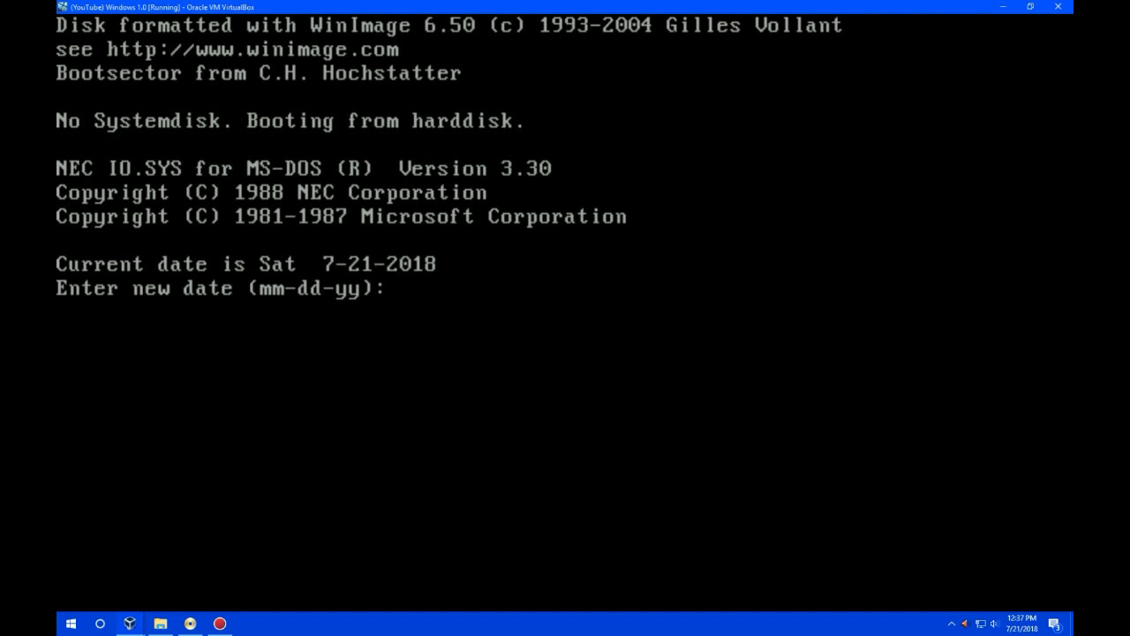
{"action": "key", "text": "Return"}
{"action": "key", "text": "Return"}
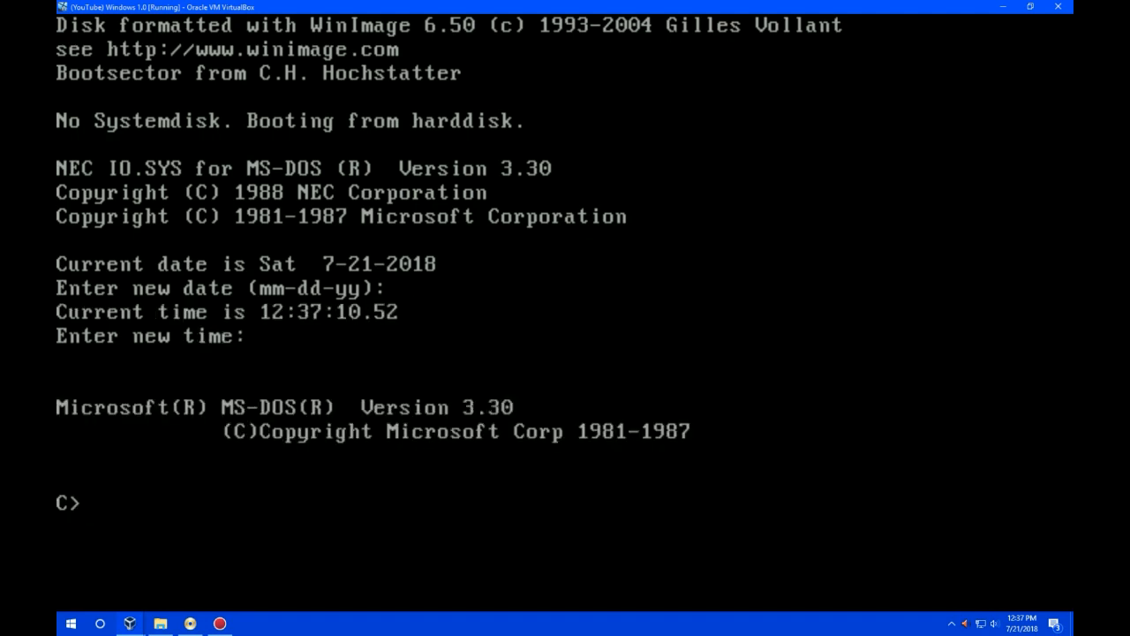
Copy all files from the second floppy at A:\ to C:\ and power off the virtual machine.
{"action": "type", "text": "COPY A:\\"}
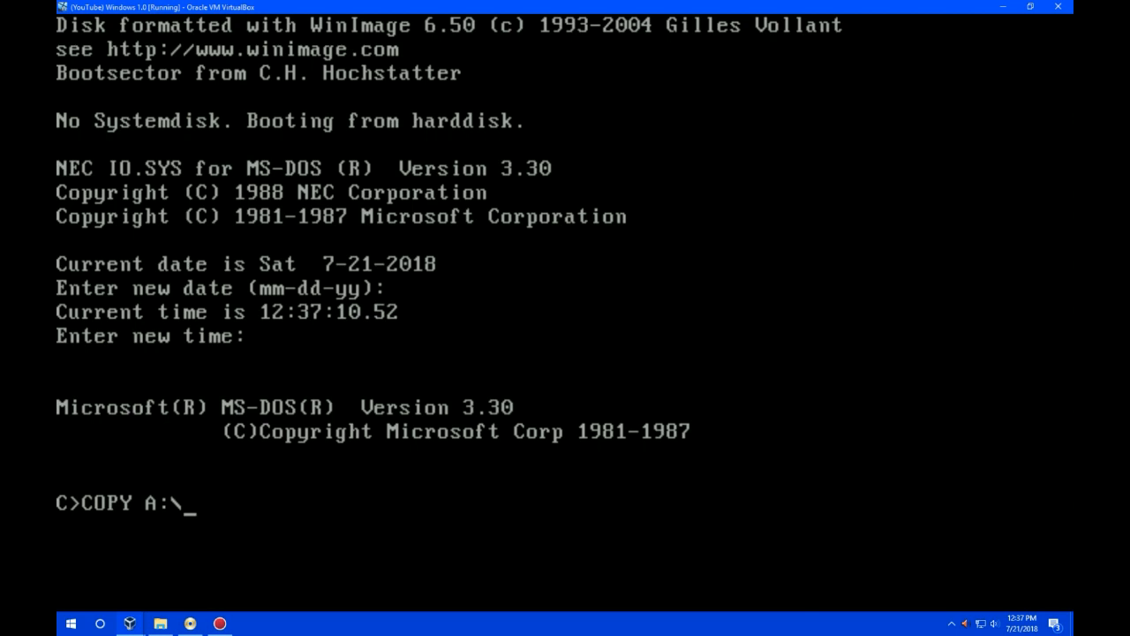
{"action": "type", "text": "*.* C:\\"}
{"action": "key", "text": "Return"}
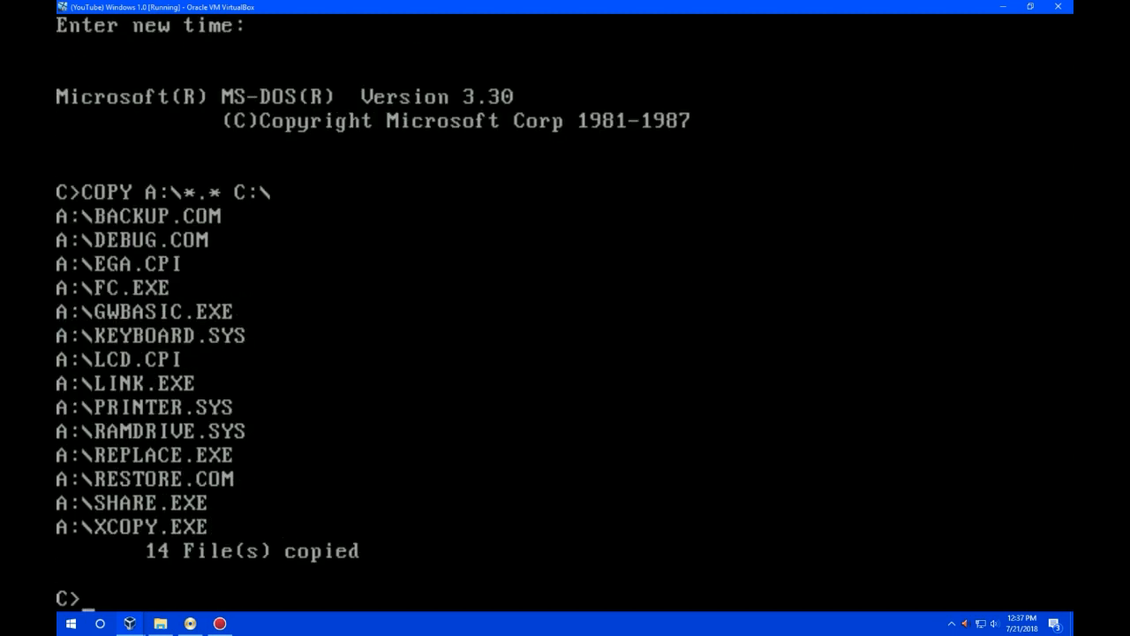
{"action": "key", "text": "ctrl"}
{"action": "key", "text": "ctrl+q"}
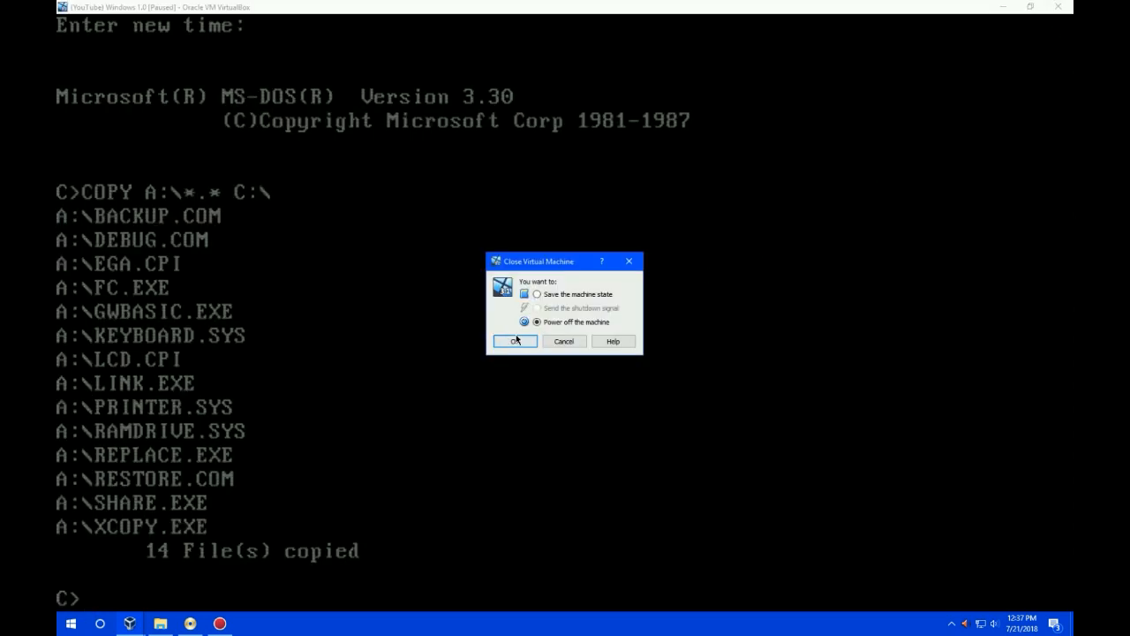
{"action": "left_click", "coordinate": [514, 341]}
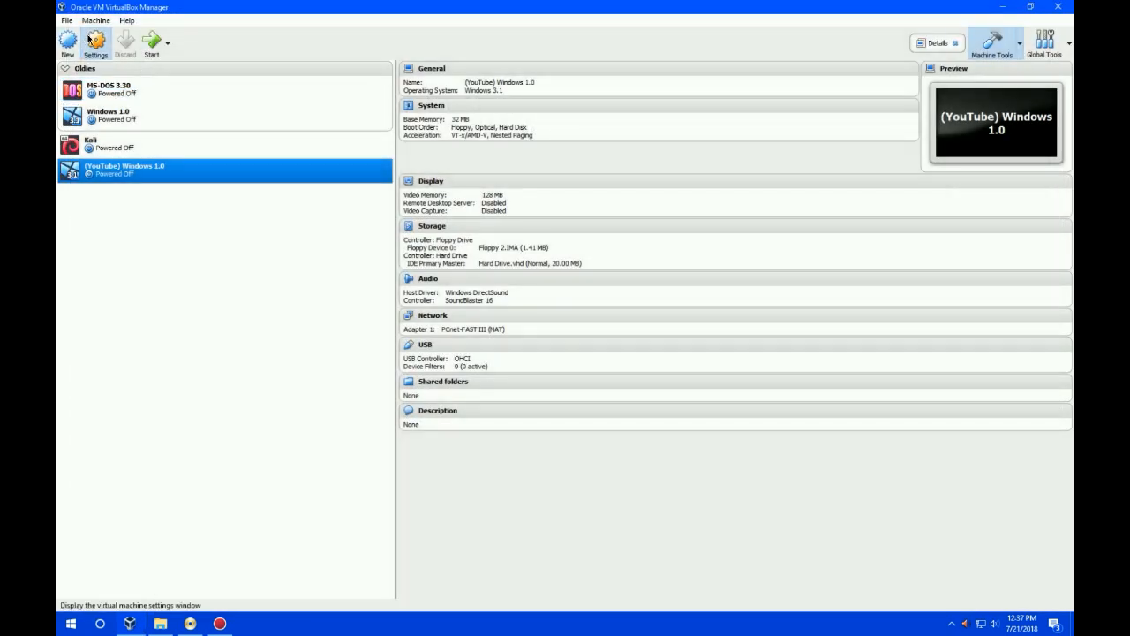
Remove Floppy 2.IMA from the Floppy Drive controller and save the machine's settings.
{"action": "left_click", "coordinate": [94, 42]}
{"action": "left_click", "coordinate": [407, 254]}
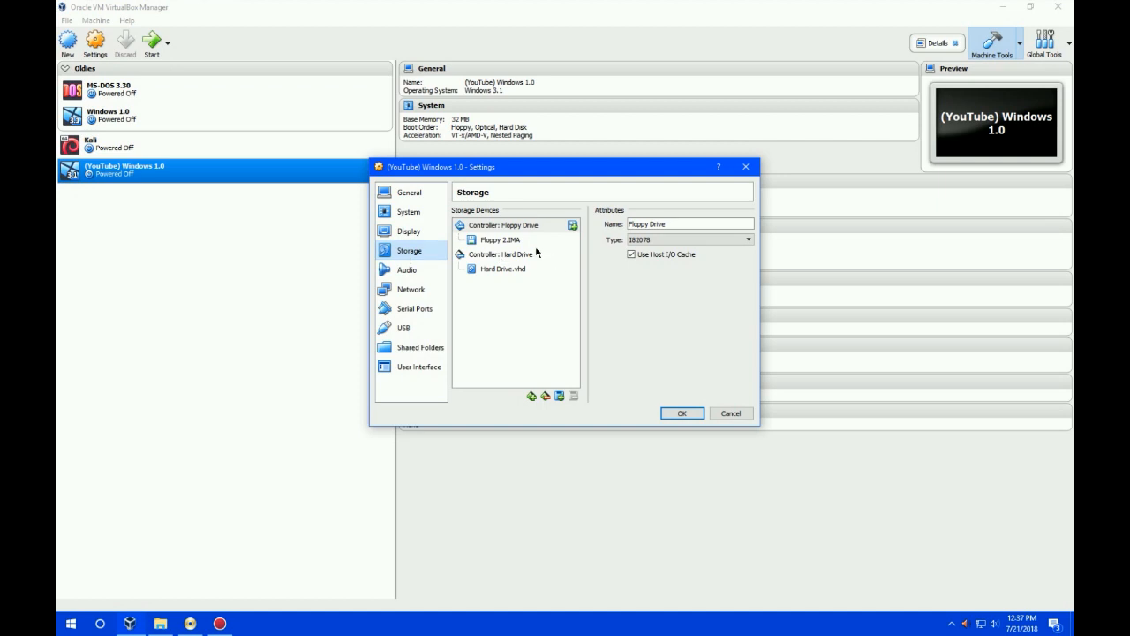
{"action": "left_click", "coordinate": [529, 241]}
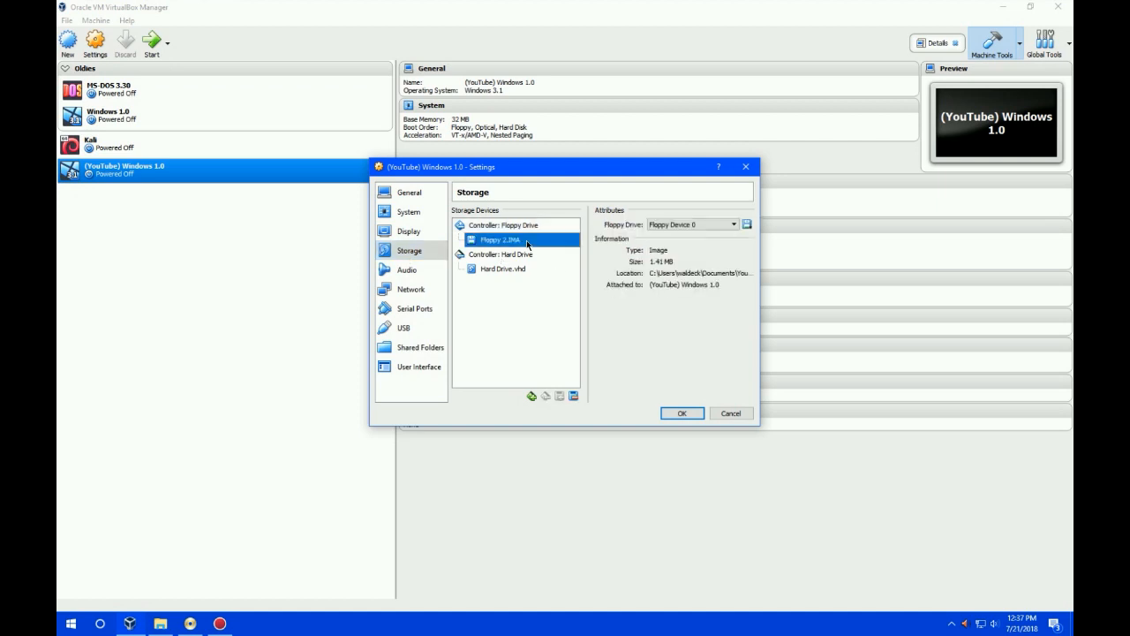
{"action": "left_click", "coordinate": [574, 395]}
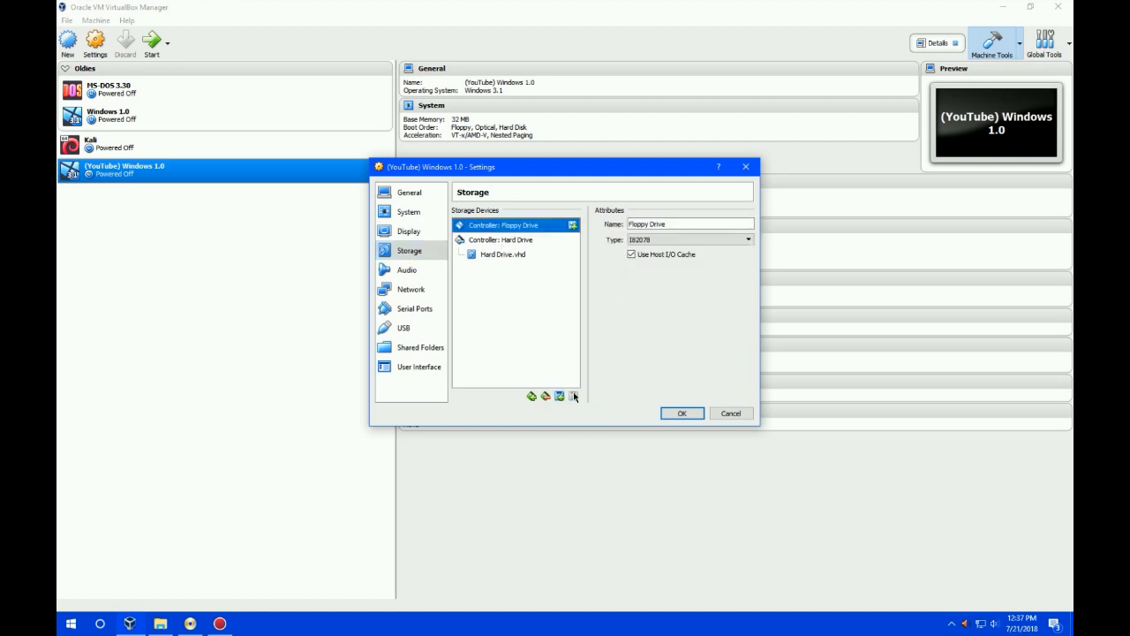
{"action": "left_click", "coordinate": [680, 414]}
Boot the machine from its hard disk without a floppy and accept the current date and time.
{"action": "left_click", "coordinate": [152, 46]}
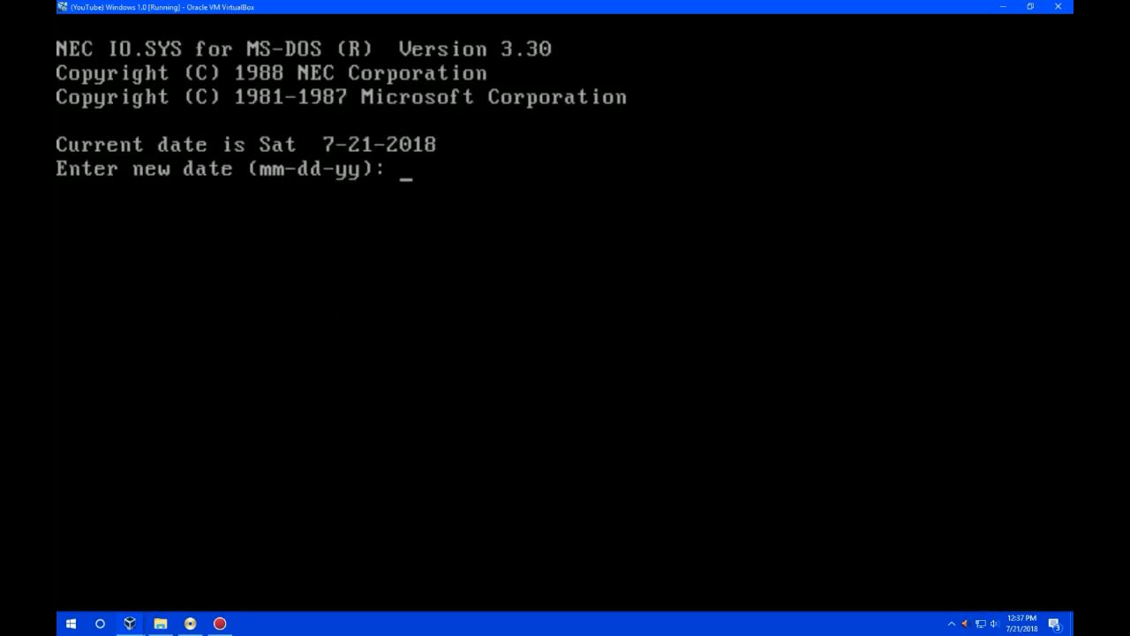
{"action": "key", "text": "Return"}
{"action": "key", "text": "Return"}
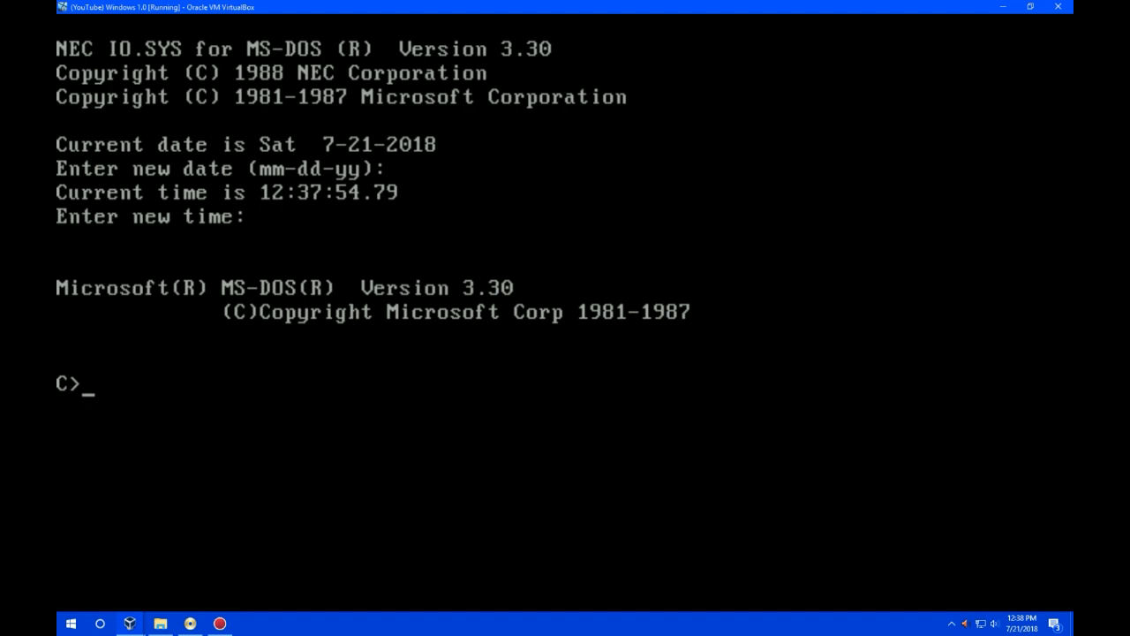
List the directory of drive C: to check the copied files and clear the screen.
{"action": "type", "text": "dir"}
{"action": "key", "text": "Return"}
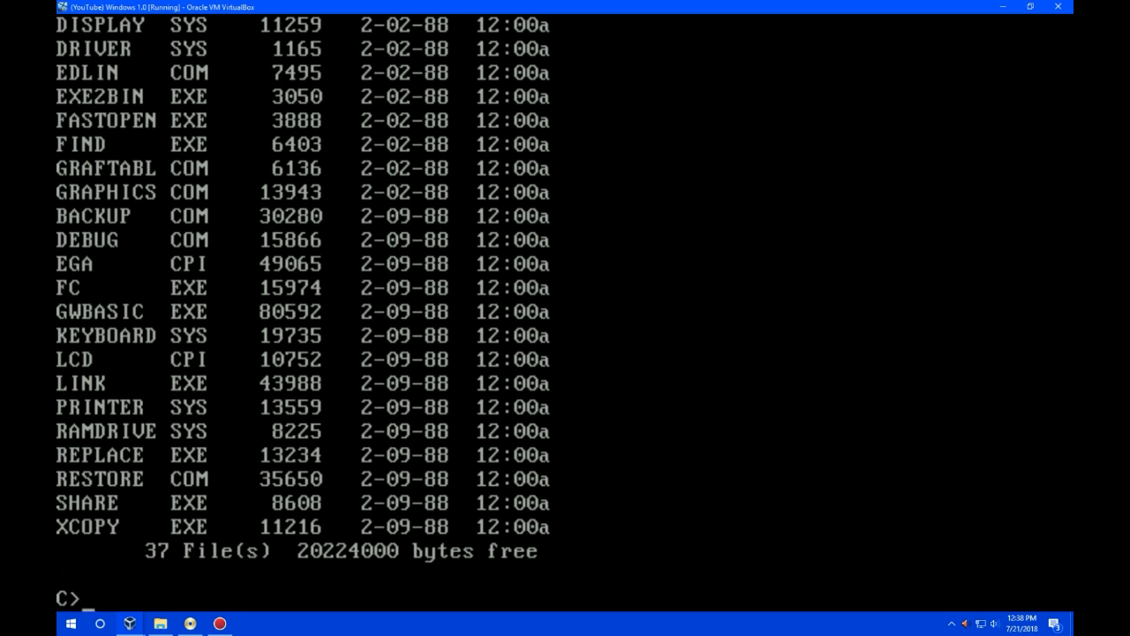
{"action": "type", "text": "cls"}
{"action": "key", "text": "Return"}
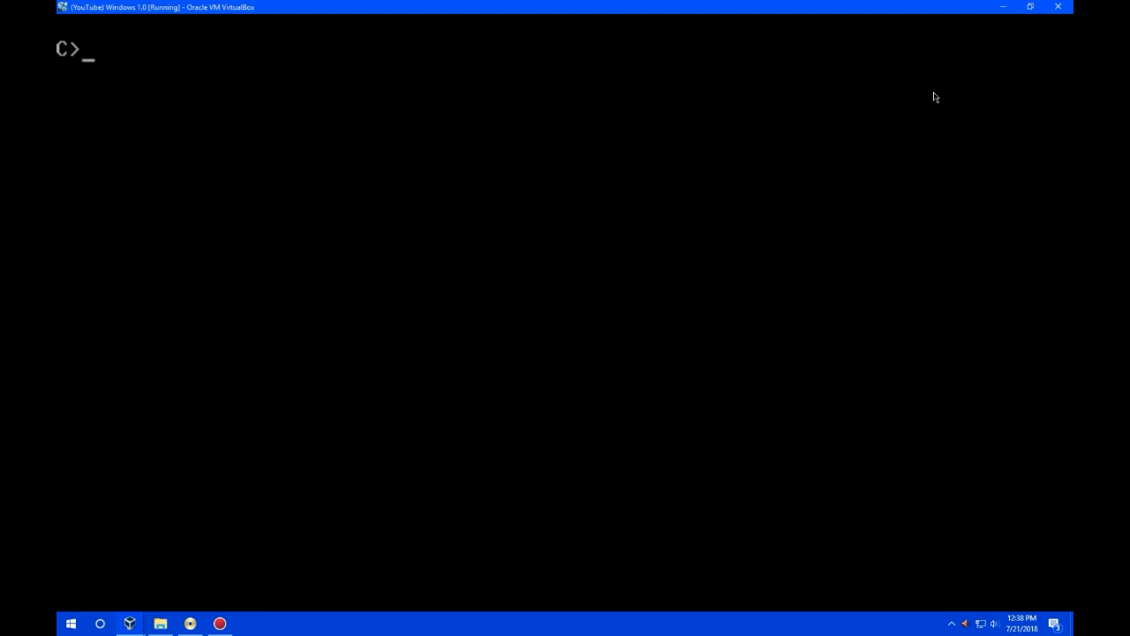
Close the running virtual machine by powering it off.
{"action": "left_click", "coordinate": [1058, 7]}
{"action": "left_click", "coordinate": [512, 343]}
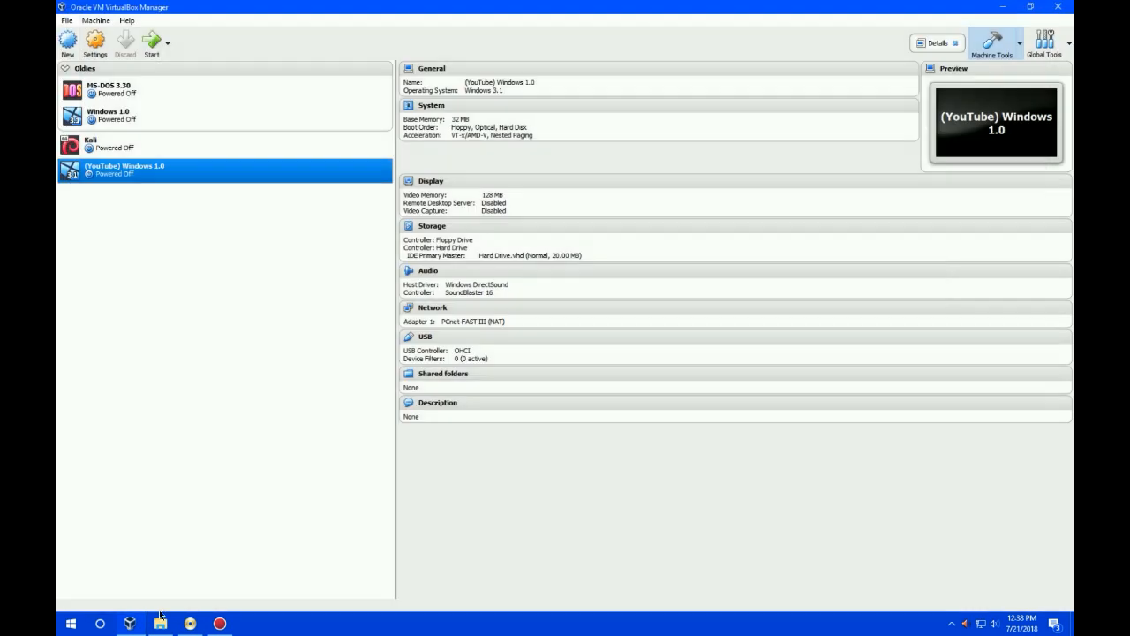
Switch to File Explorer and select Windows 1.0.ima in the How To Install Windows 1.0 folder.
{"action": "left_click", "coordinate": [161, 620]}
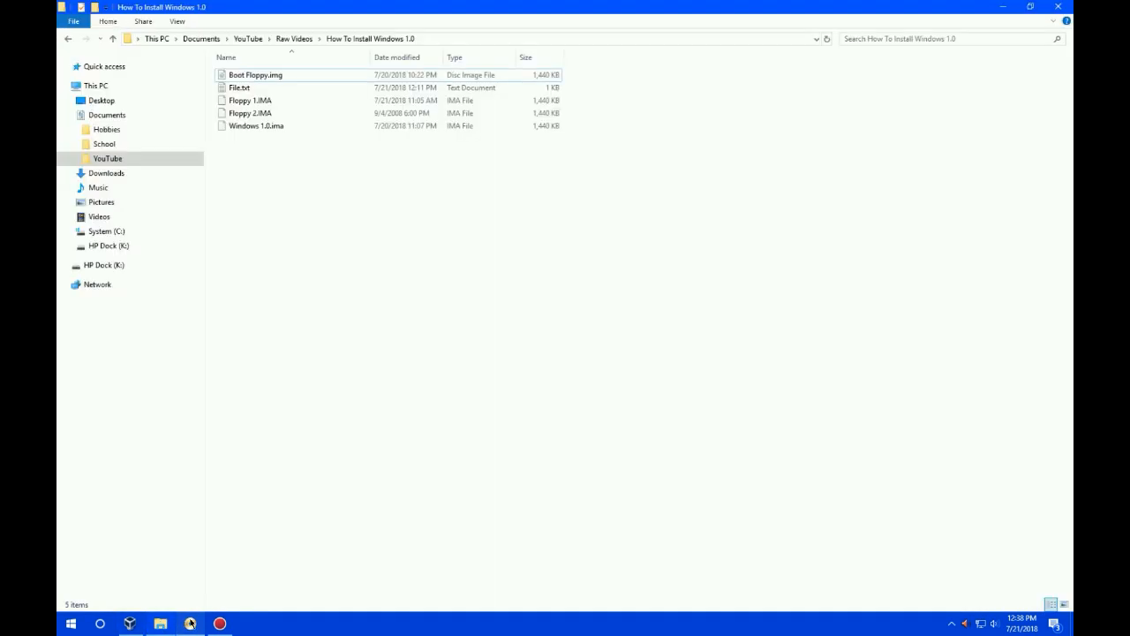
{"action": "left_click", "coordinate": [331, 126]}
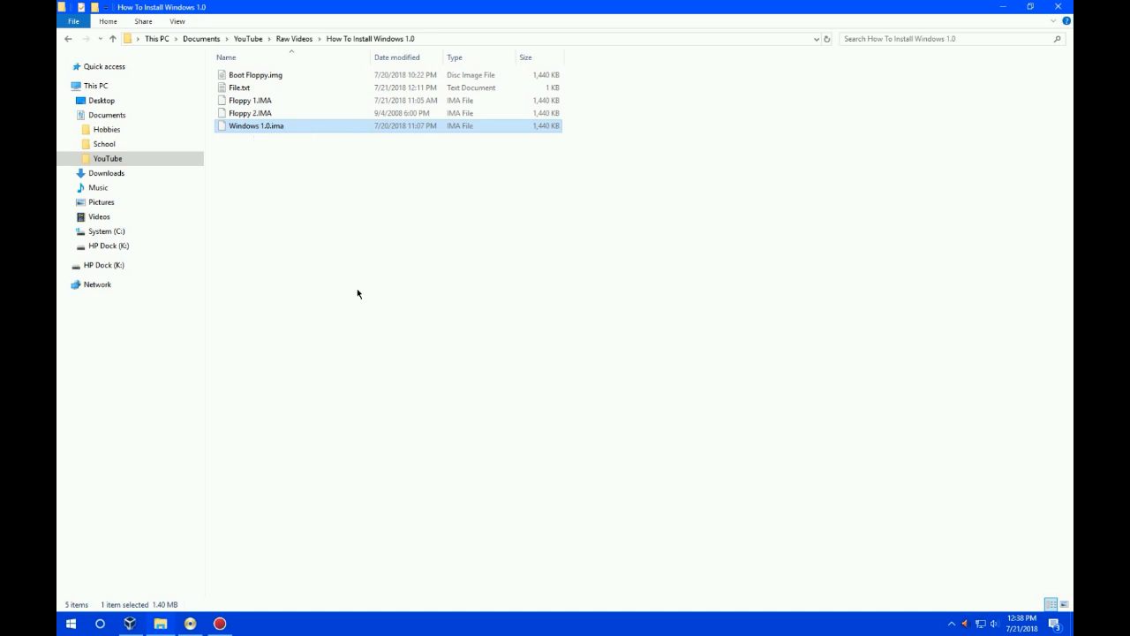
Attach Windows 1.0.ima to the floppy controller of the (YouTube) Windows 1.0 machine and start the machine.
{"action": "left_click", "coordinate": [130, 623]}
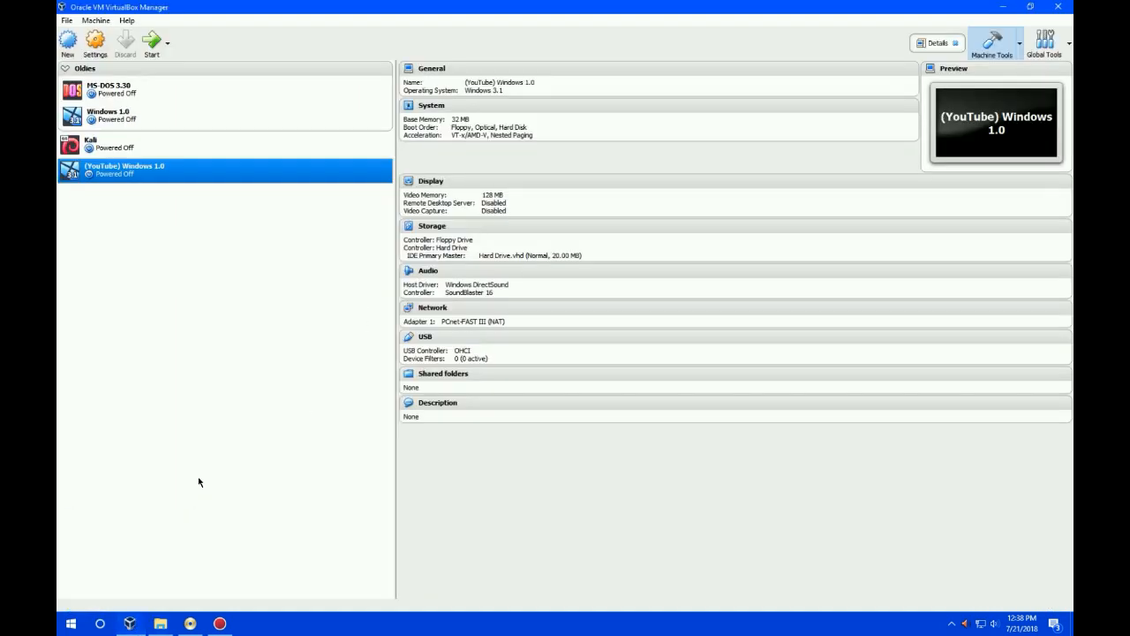
{"action": "left_click", "coordinate": [93, 44]}
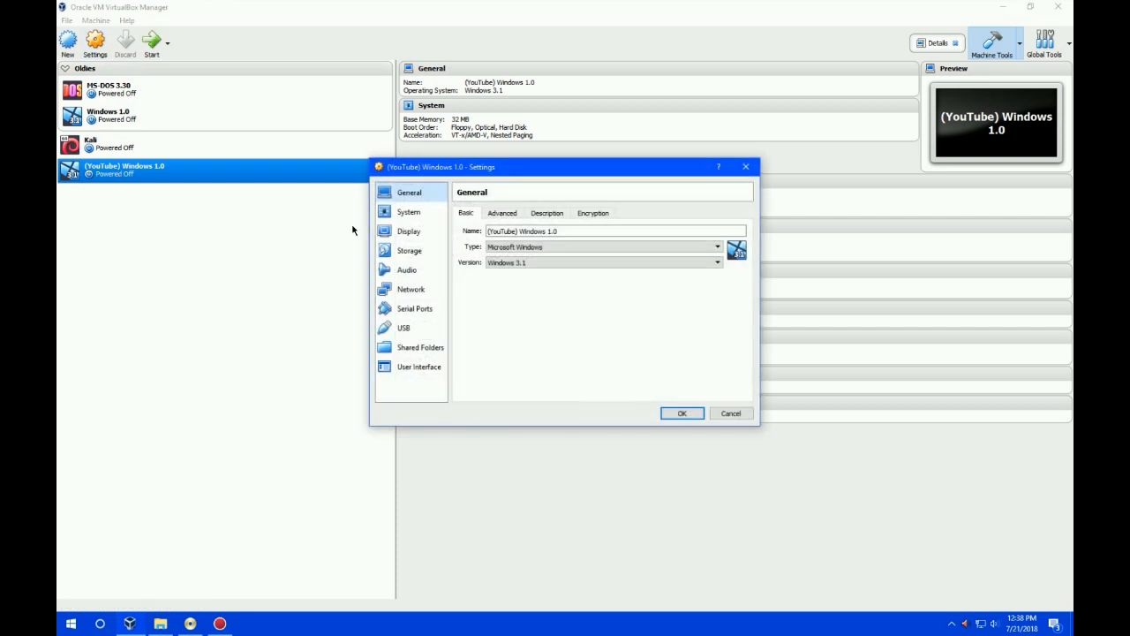
{"action": "left_click", "coordinate": [388, 253]}
{"action": "left_click", "coordinate": [572, 225]}
{"action": "left_click", "coordinate": [573, 340]}
{"action": "double_click", "coordinate": [606, 299]}
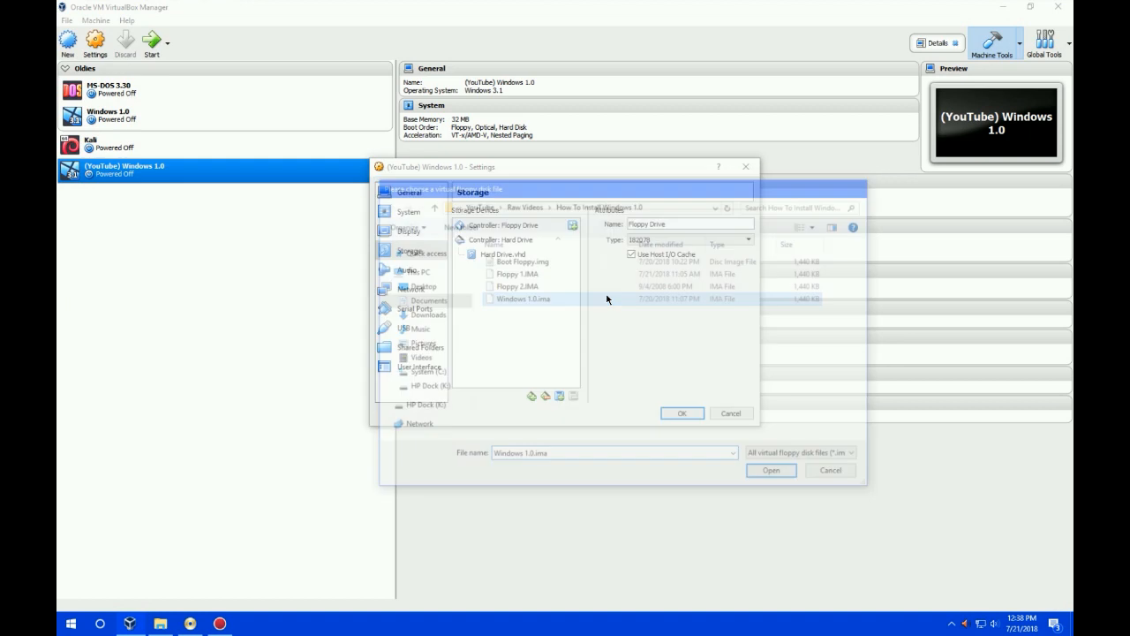
{"action": "left_click", "coordinate": [676, 414]}
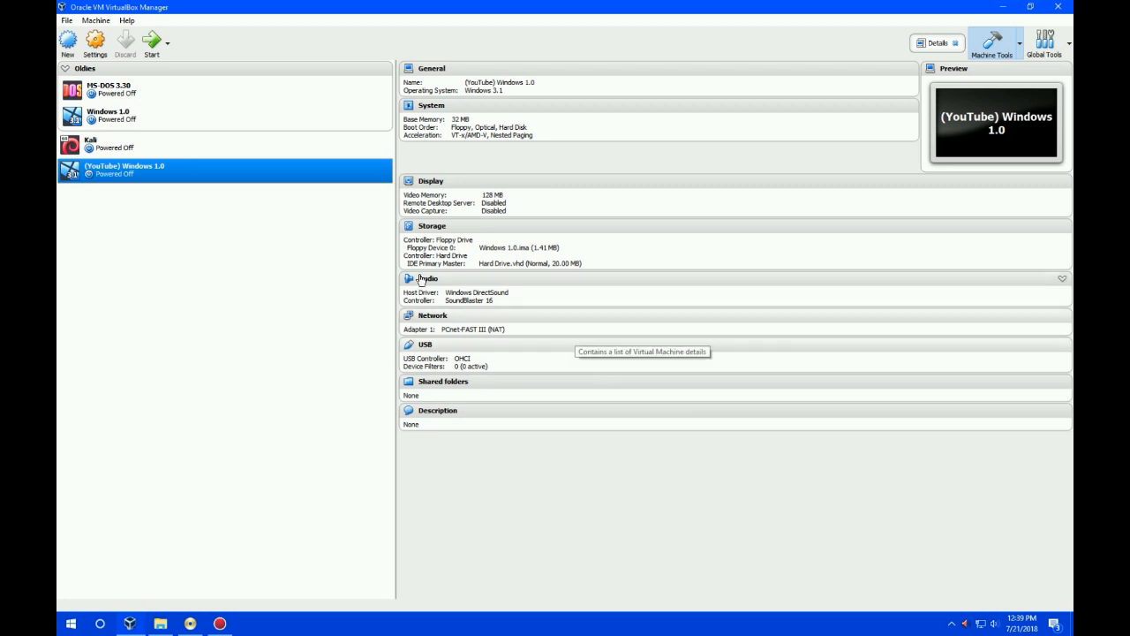
{"action": "left_click", "coordinate": [152, 44]}
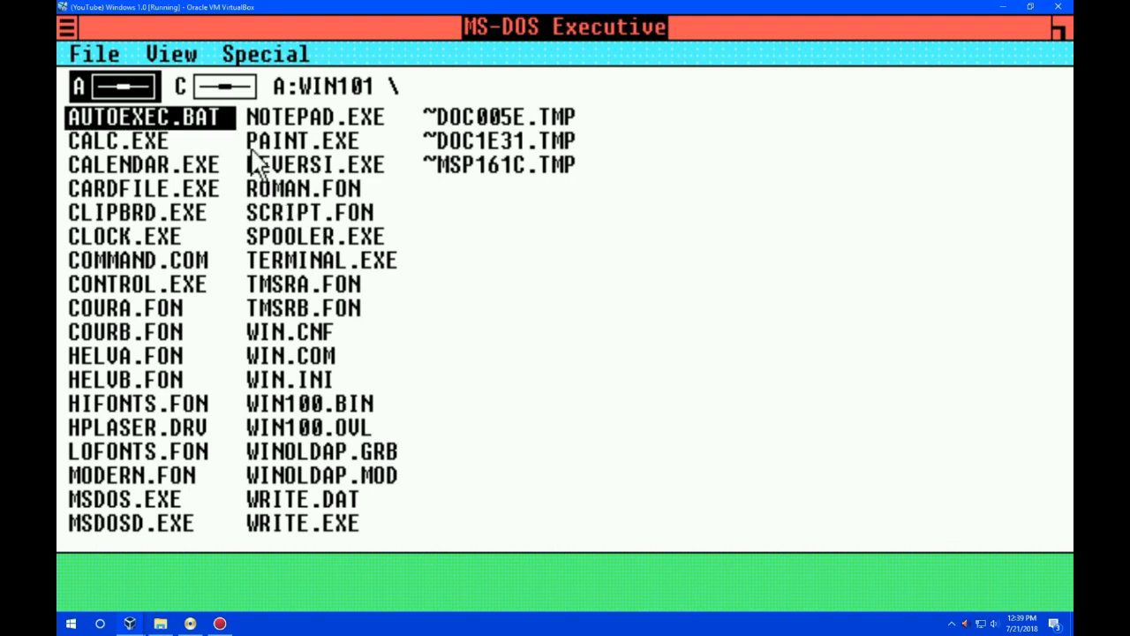
{"action": "left_click", "coordinate": [117, 50]}
{"action": "left_click", "coordinate": [163, 56]}
{"action": "left_click", "coordinate": [103, 45]}
{"action": "left_click", "coordinate": [102, 46]}
{"action": "left_click", "coordinate": [102, 45]}
{"action": "left_click_drag", "start_coordinate": [103, 45], "coordinate": [459, 344]}
{"action": "left_click", "coordinate": [65, 27]}
{"action": "left_click", "coordinate": [69, 27]}
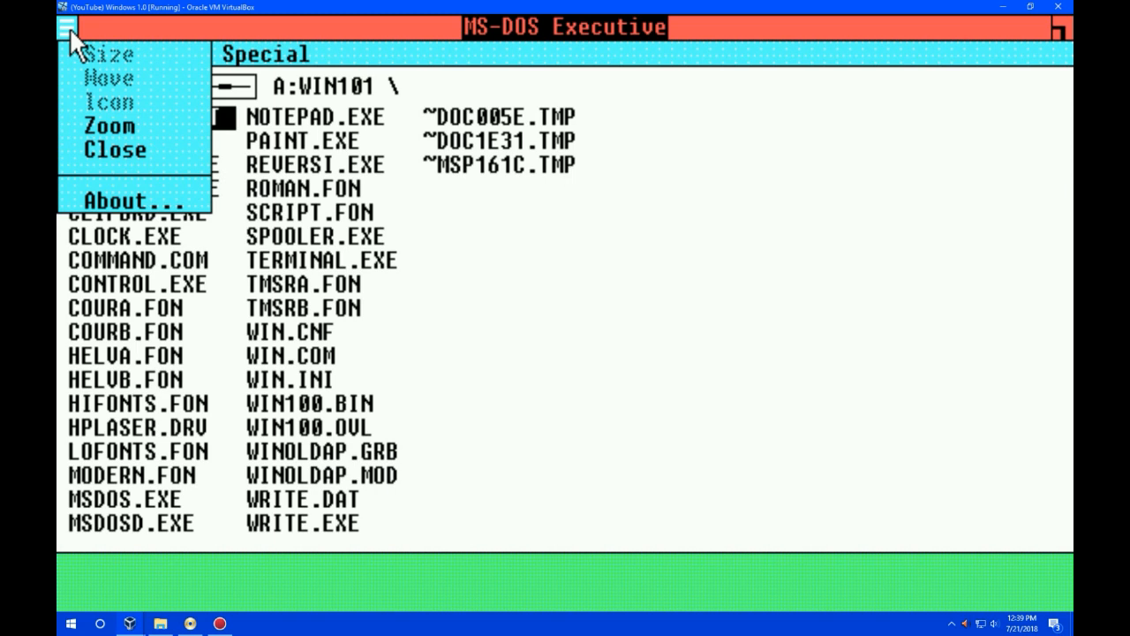
{"action": "left_click", "coordinate": [69, 28]}
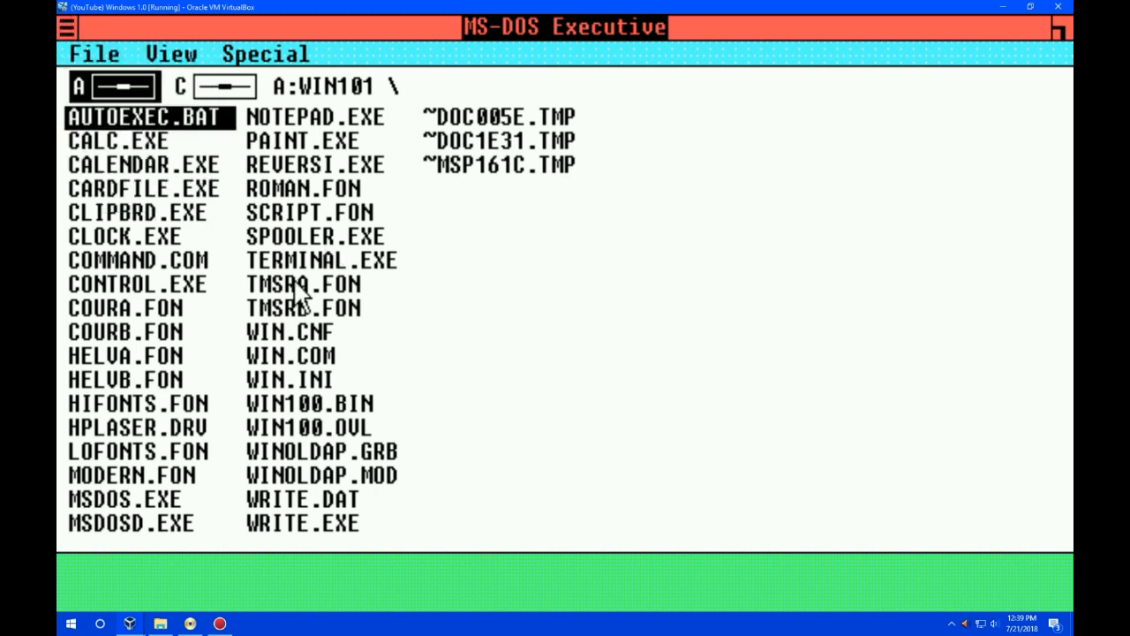
Compare the file listings of drives A and C in MS-DOS Executive.
{"action": "left_click", "coordinate": [226, 86]}
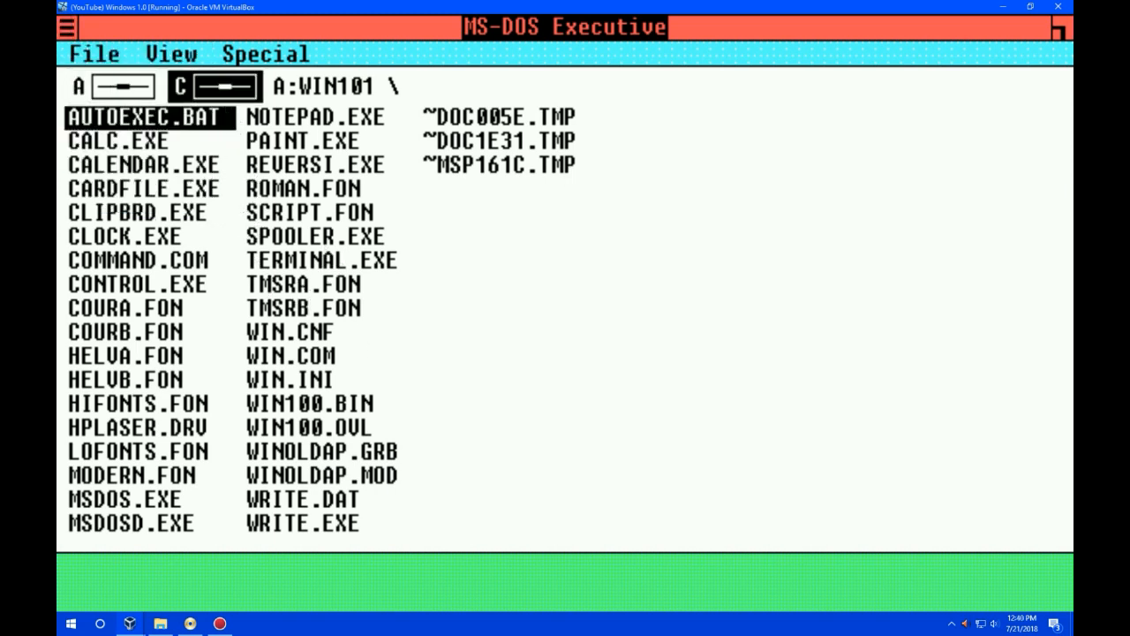
{"action": "left_click", "coordinate": [115, 86]}
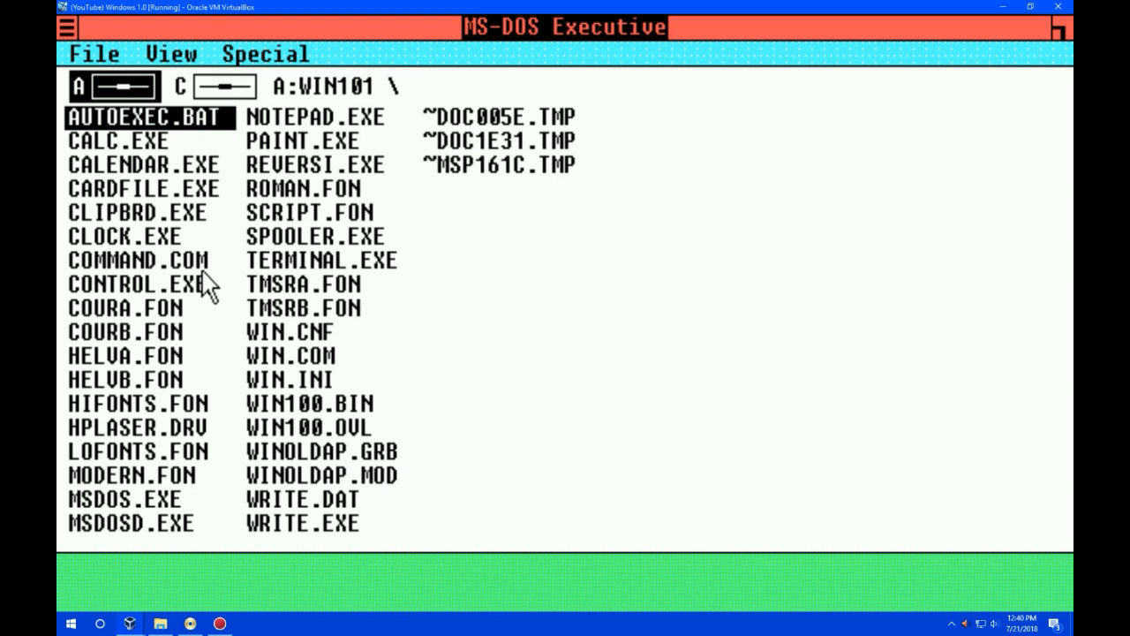
{"action": "left_click", "coordinate": [217, 88]}
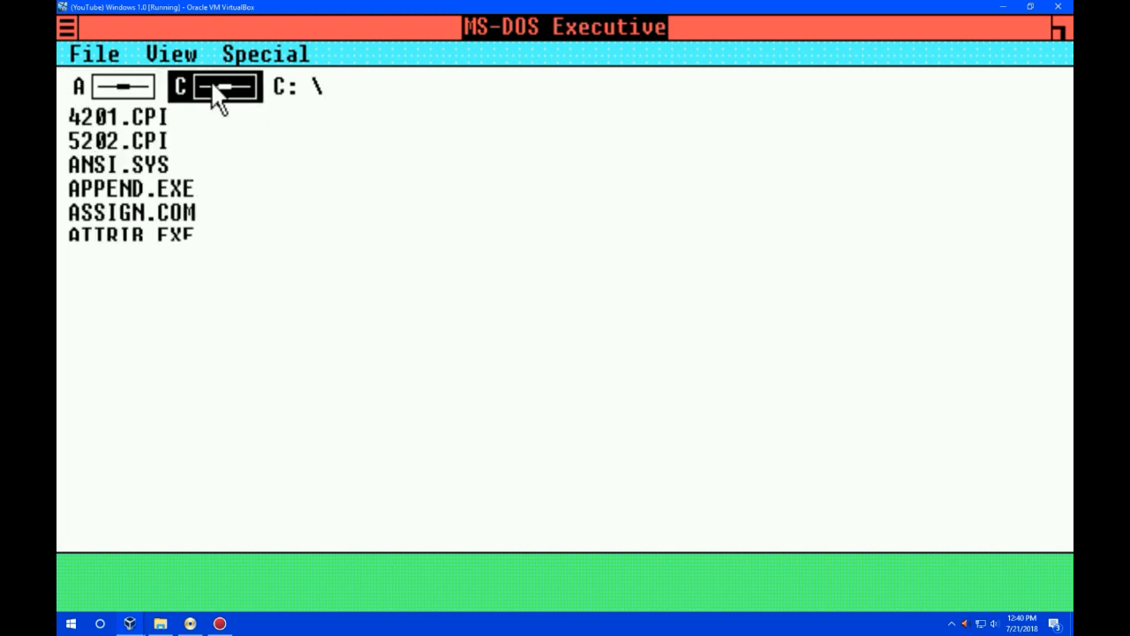
{"action": "left_click", "coordinate": [120, 88]}
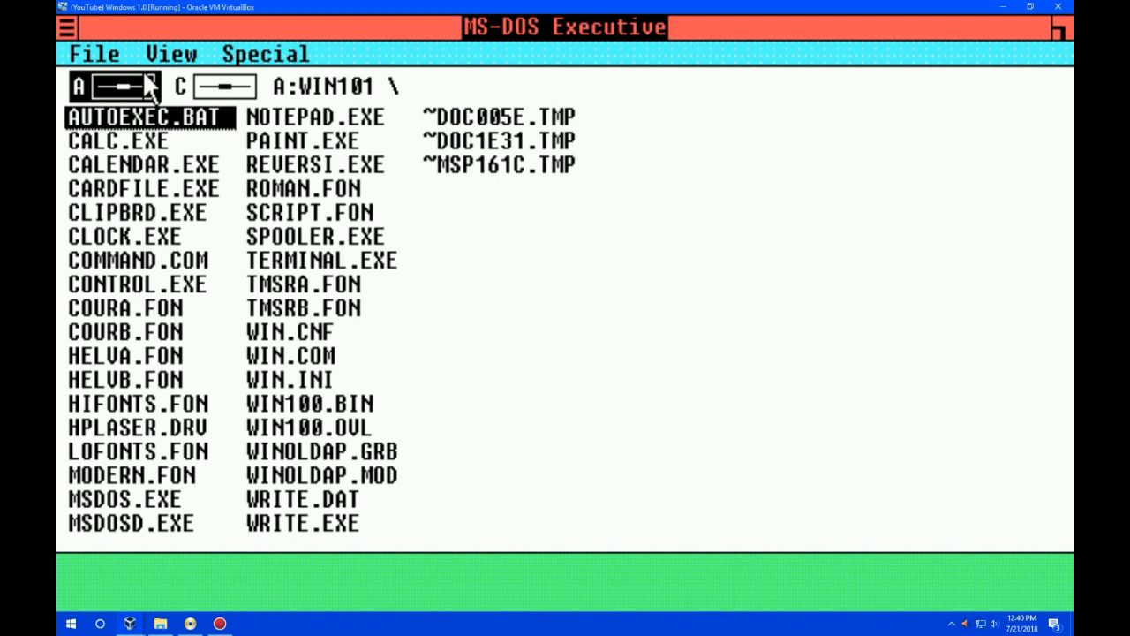
{"action": "left_click", "coordinate": [209, 81]}
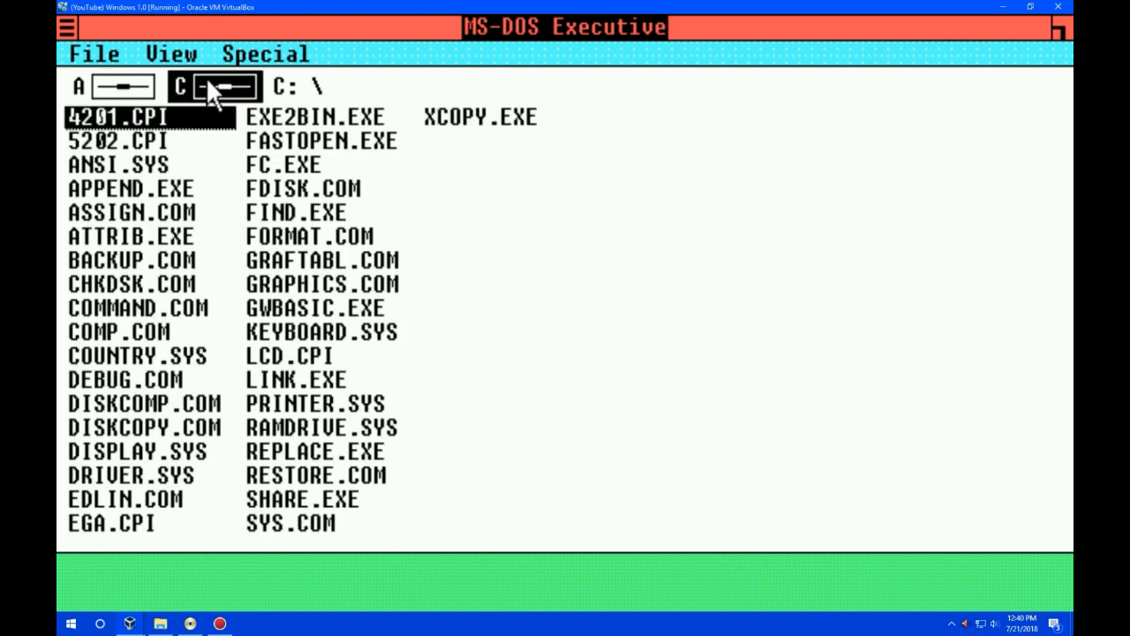
{"action": "left_click", "coordinate": [90, 84]}
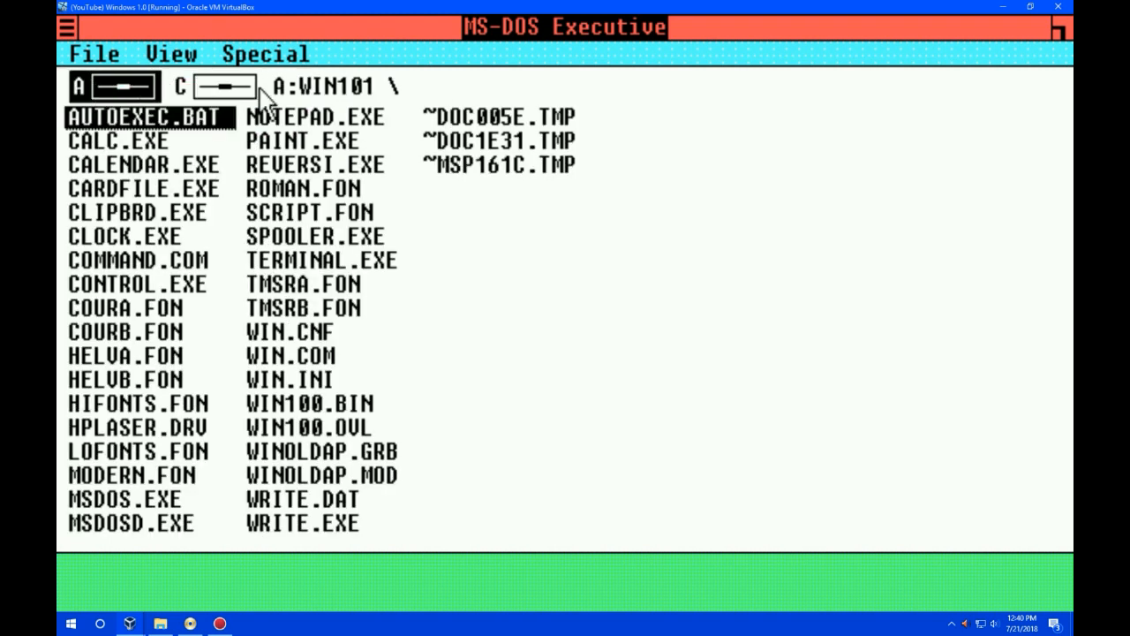
Try to run COMMAND.COM from drive C and close its window.
{"action": "left_click", "coordinate": [232, 87]}
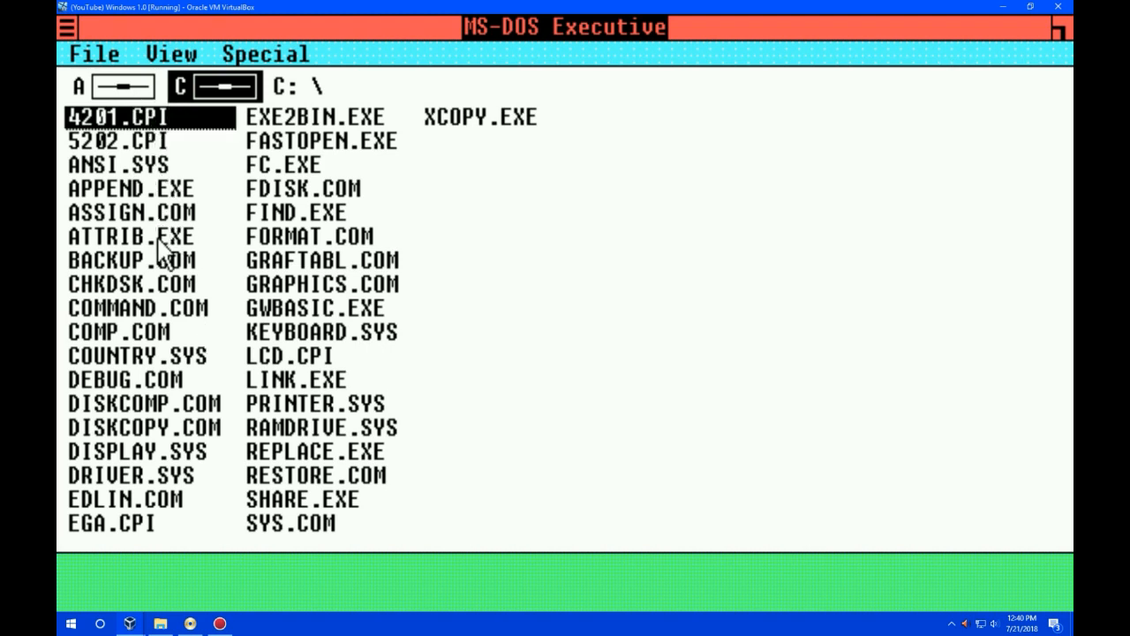
{"action": "double_click", "coordinate": [161, 309]}
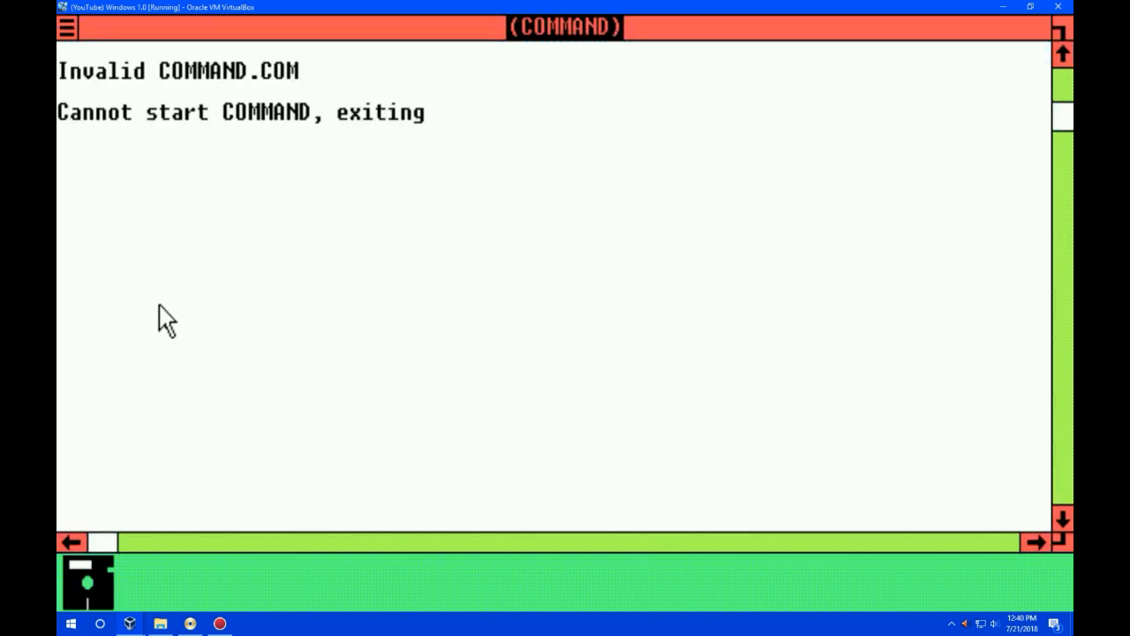
{"action": "left_click_drag", "start_coordinate": [67, 27], "coordinate": [111, 149]}
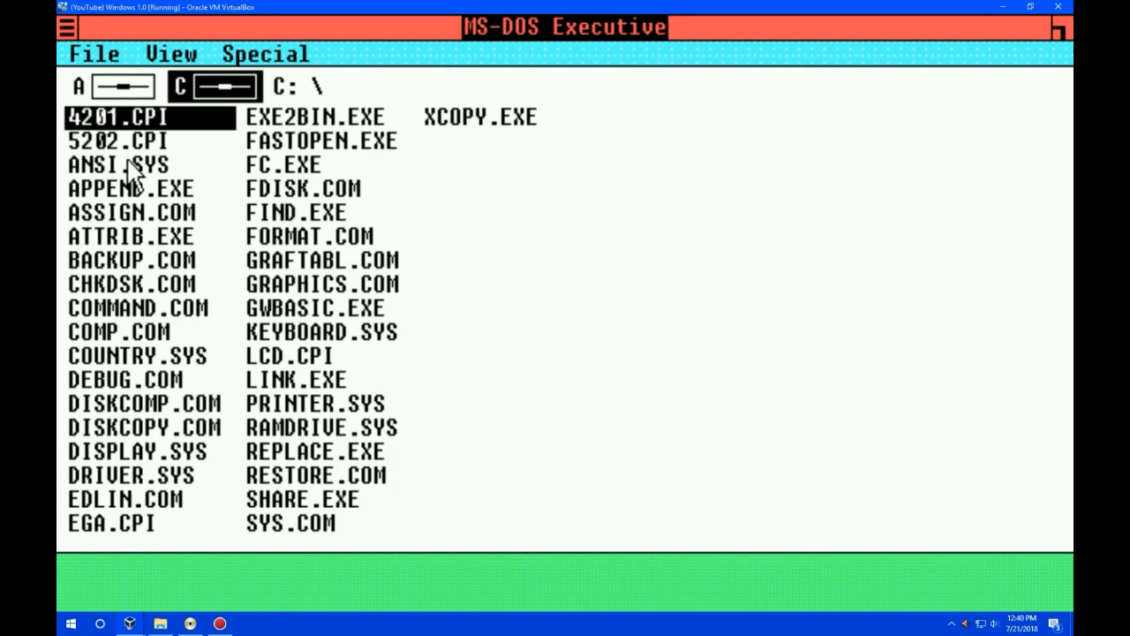
Run COMMAND.COM from drive A and copy all files to the hard disk with COPY A:\*.* C:\.
{"action": "left_click", "coordinate": [124, 88]}
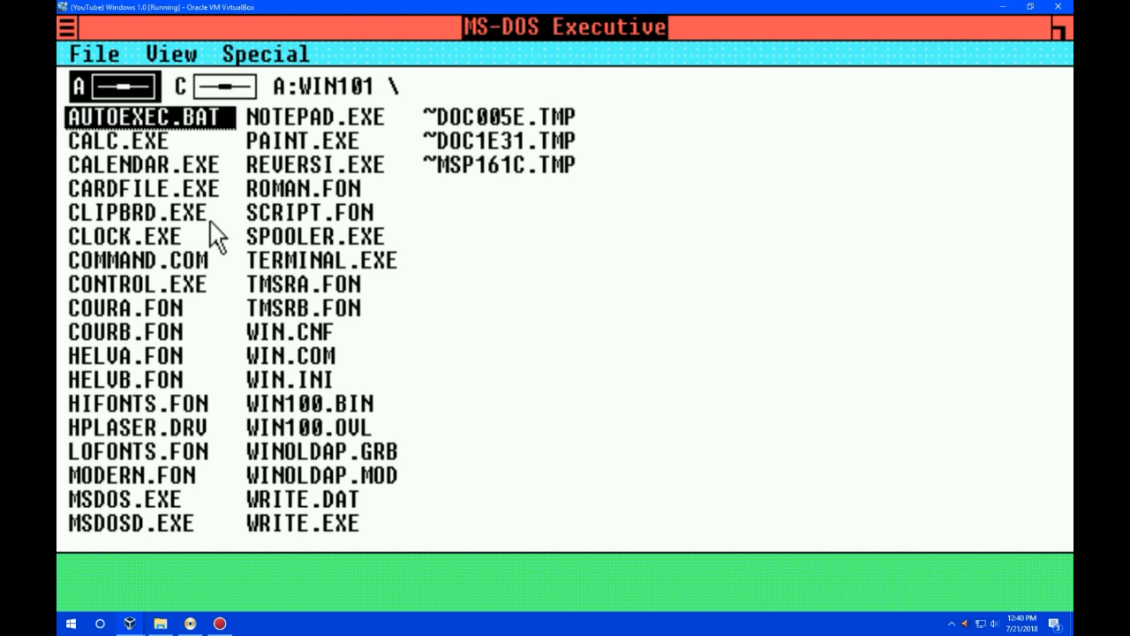
{"action": "double_click", "coordinate": [181, 263]}
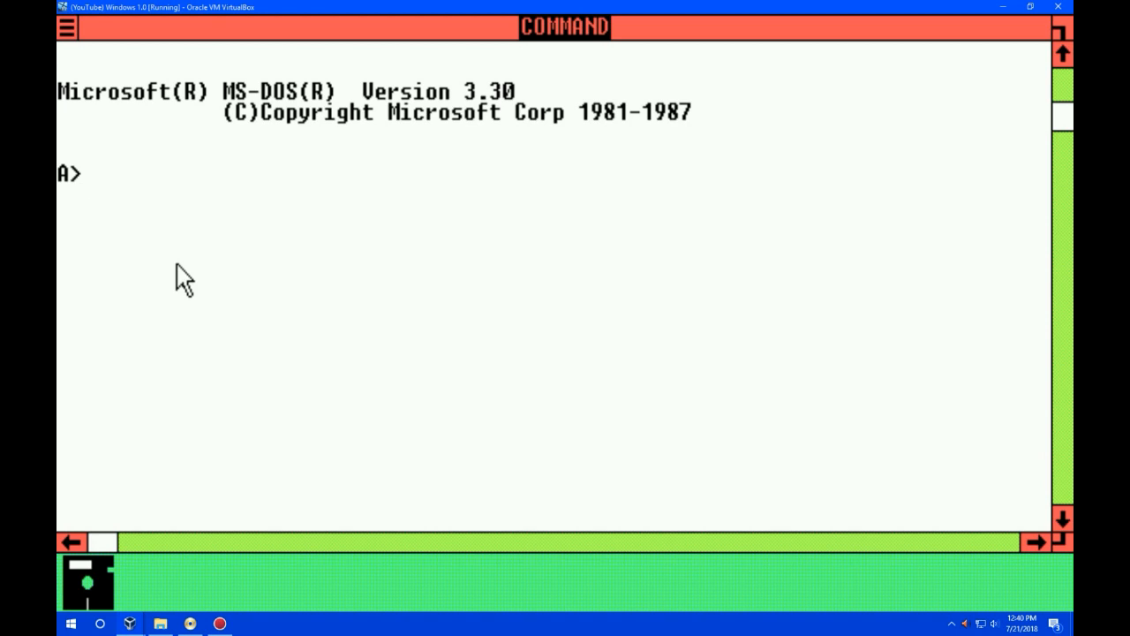
{"action": "type", "text": "COPY A:\\*.* C:\\"}
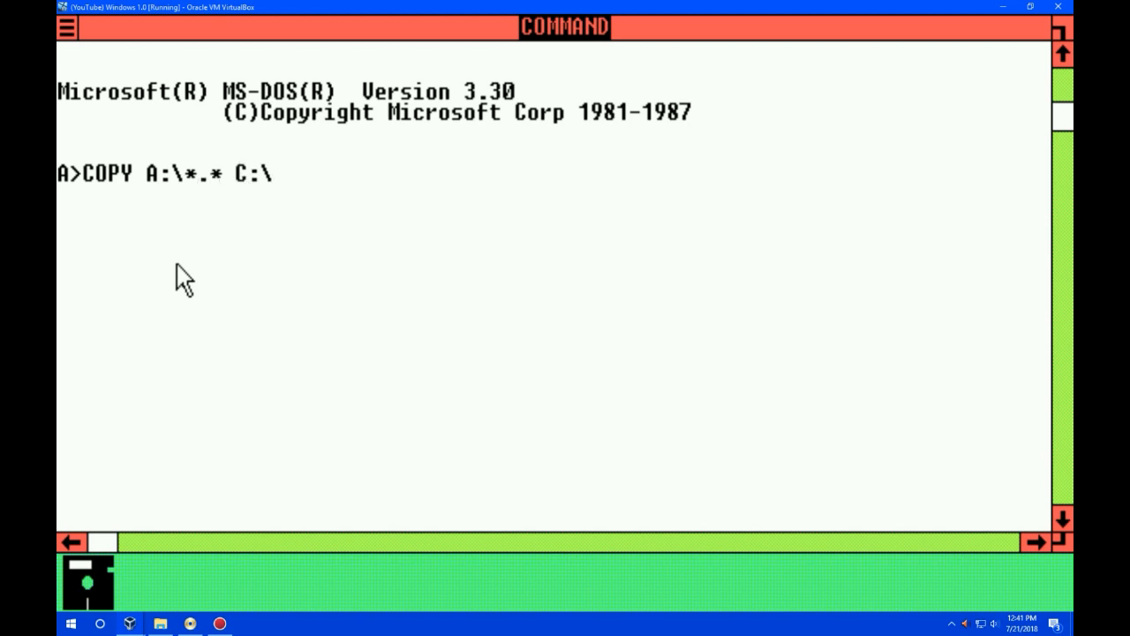
{"action": "key", "text": "Return"}
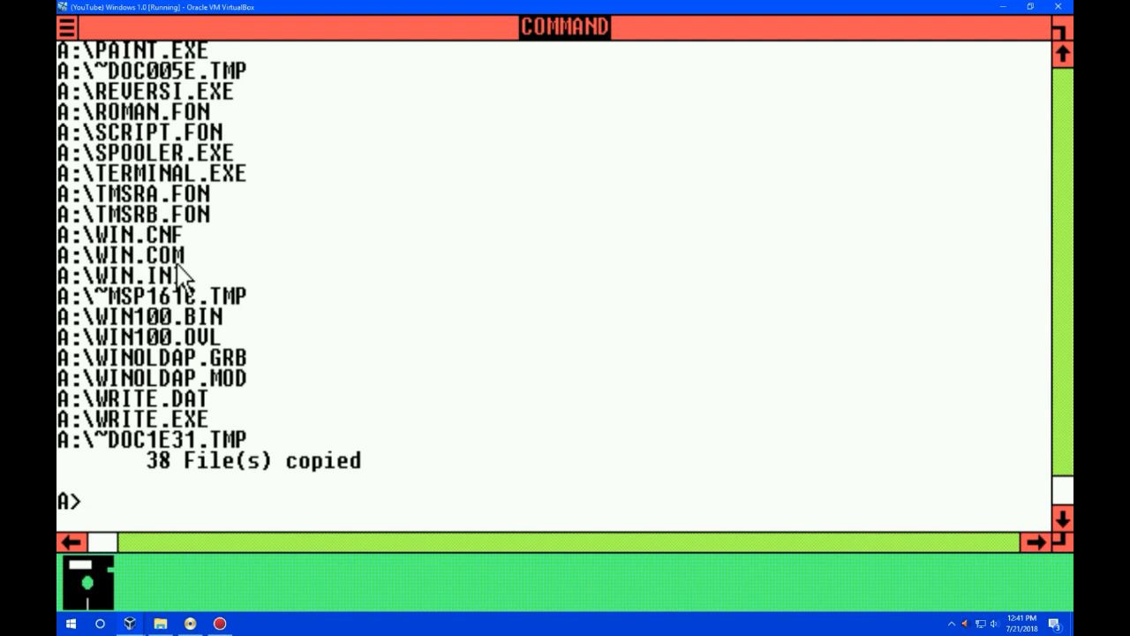
Exit the COMMAND session and close its window, and power off the virtual machine.
{"action": "type", "text": "exit"}
{"action": "key", "text": "Return"}
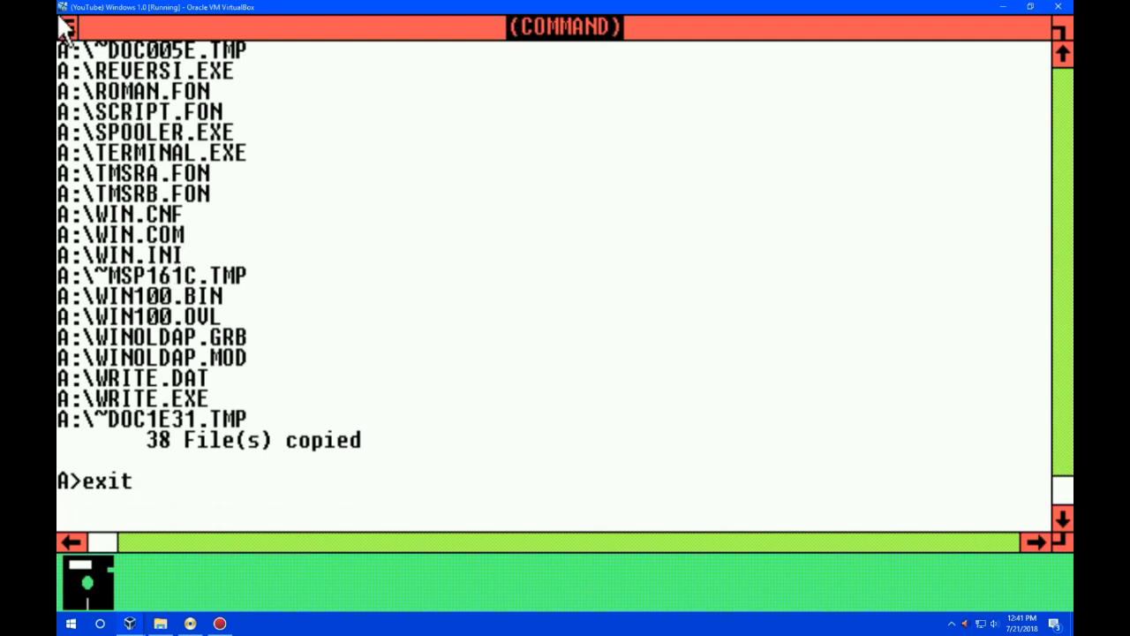
{"action": "left_click_drag", "start_coordinate": [74, 29], "coordinate": [83, 135]}
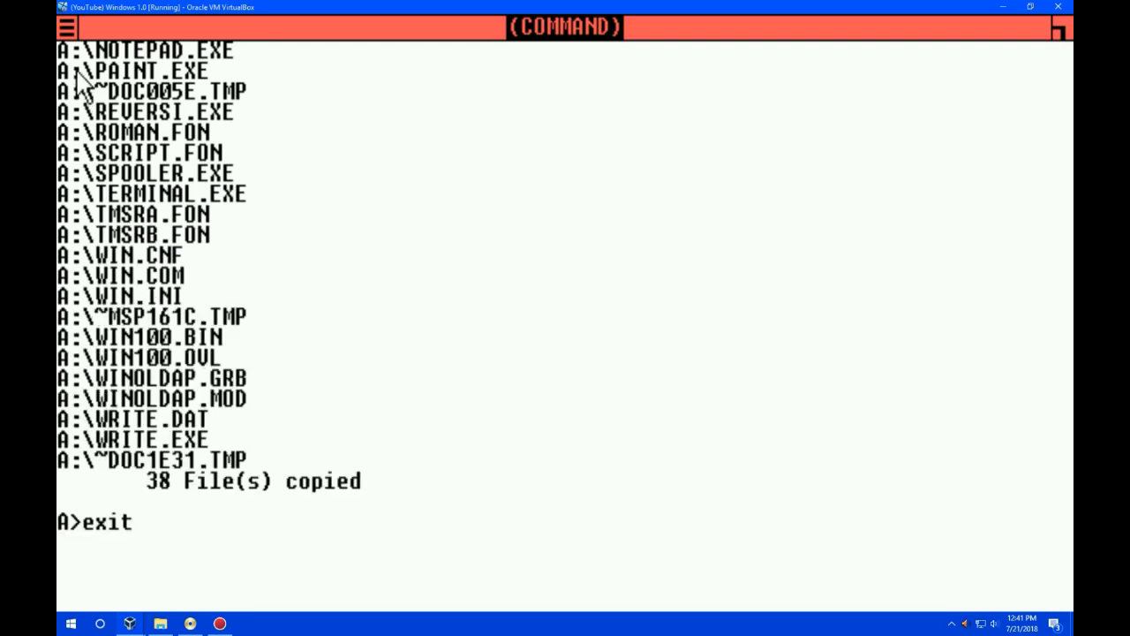
{"action": "left_click_drag", "start_coordinate": [66, 27], "coordinate": [106, 151]}
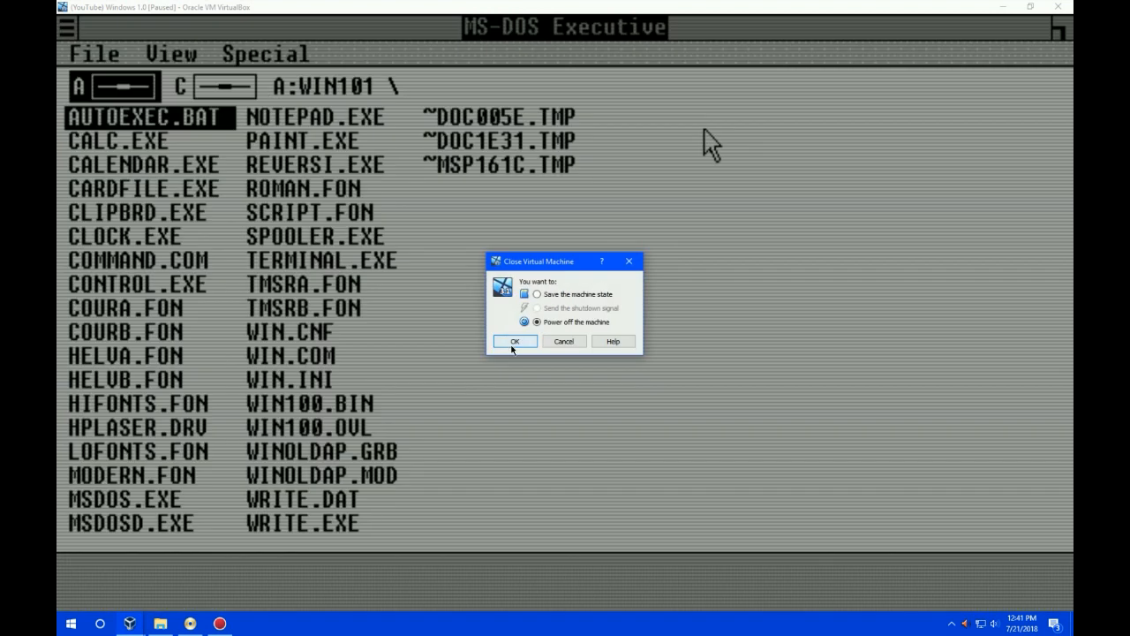
{"action": "left_click", "coordinate": [513, 344]}
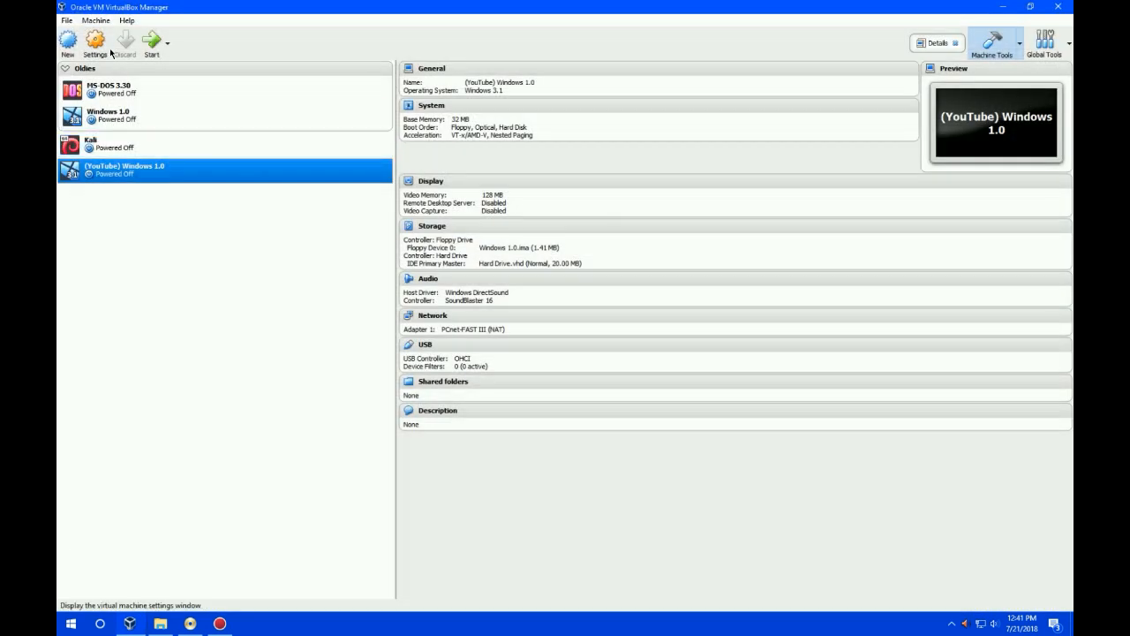
Remove Windows 1.0.ima from the machine's floppy controller and start the machine from its hard disk.
{"action": "left_click", "coordinate": [95, 49]}
{"action": "left_click", "coordinate": [387, 253]}
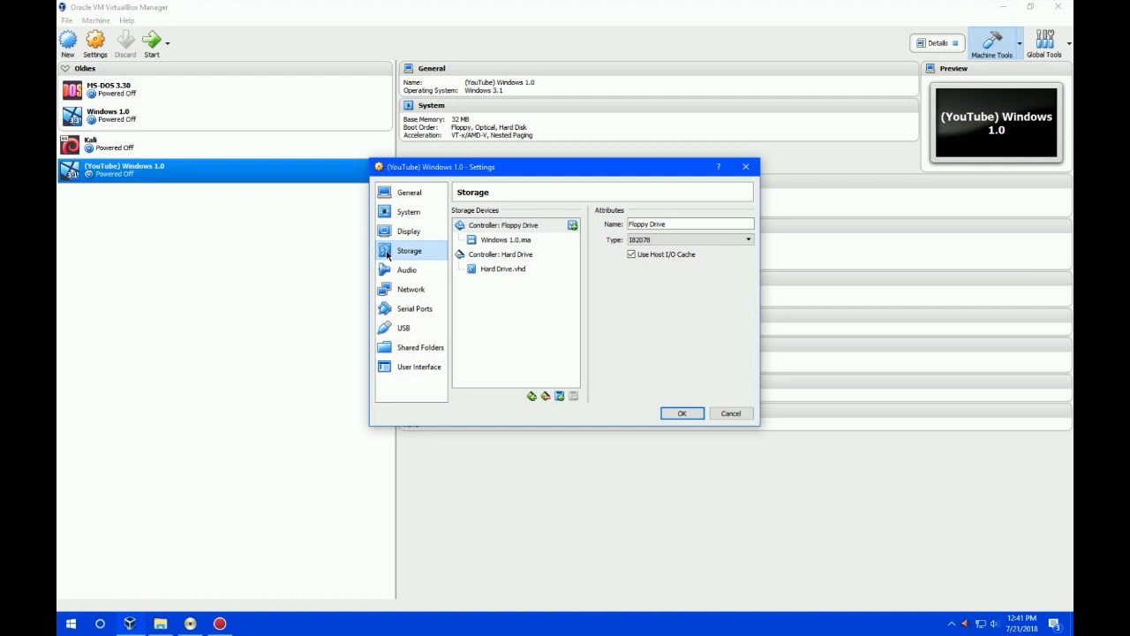
{"action": "left_click", "coordinate": [530, 240]}
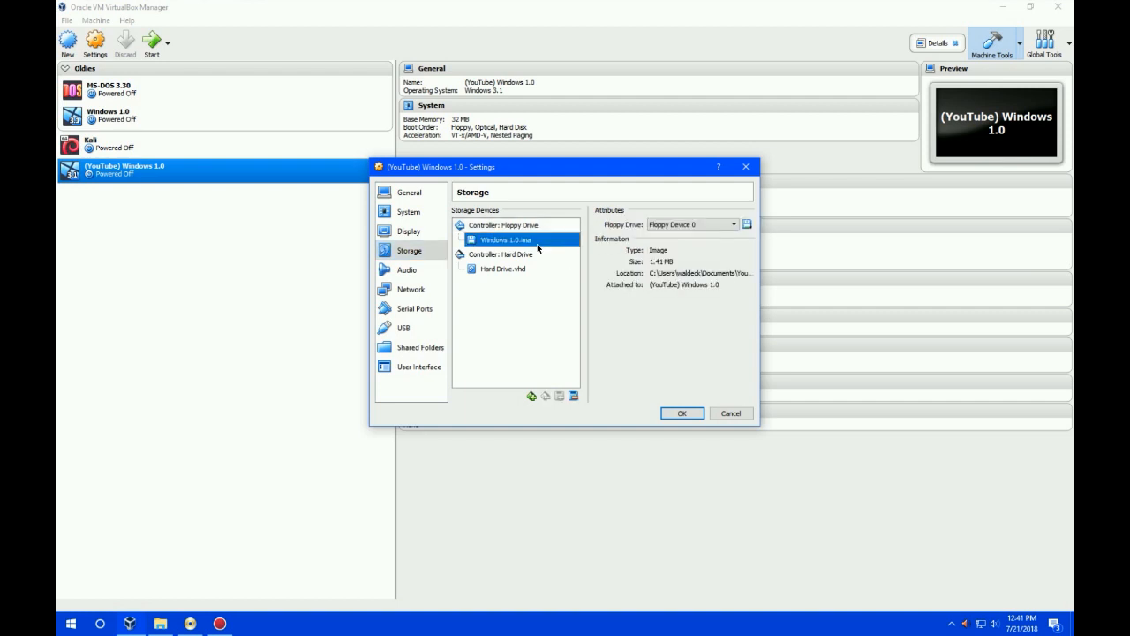
{"action": "left_click", "coordinate": [575, 395]}
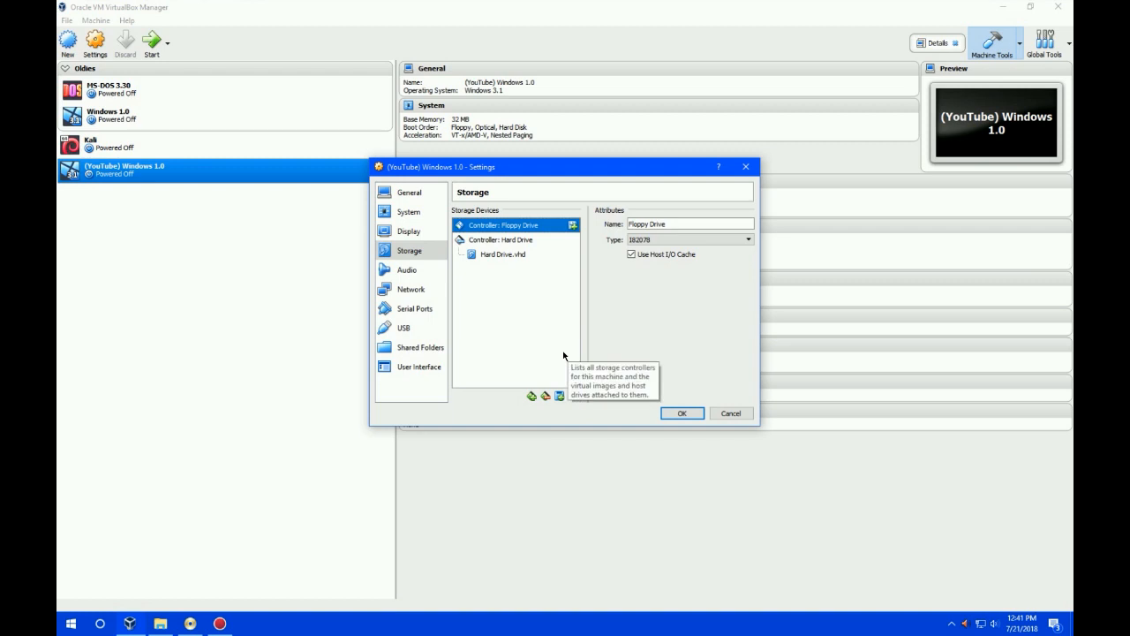
{"action": "left_click", "coordinate": [673, 412]}
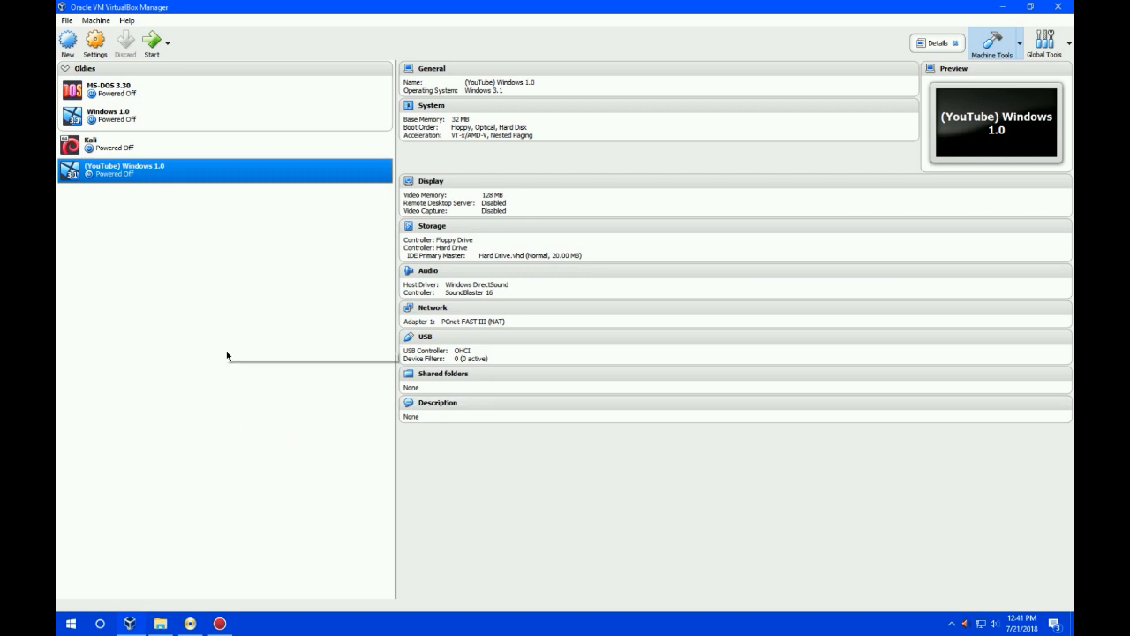
{"action": "left_click", "coordinate": [151, 40]}
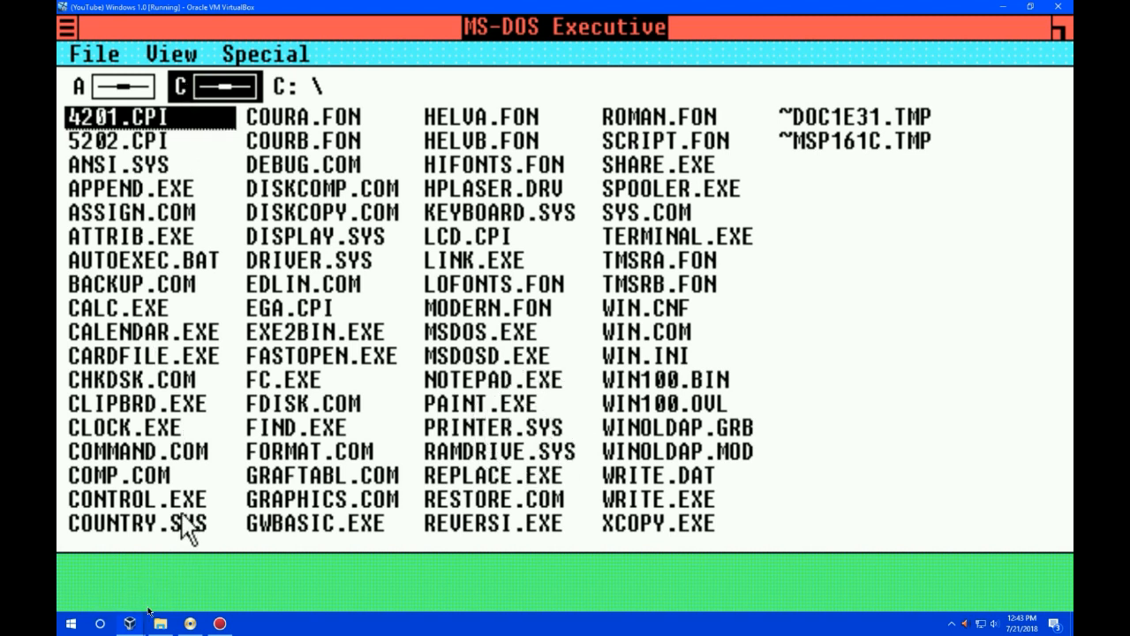
Check the running machine's details in VirtualBox Manager and return to the machine's window.
{"action": "left_click", "coordinate": [143, 624]}
{"action": "left_click", "coordinate": [122, 557]}
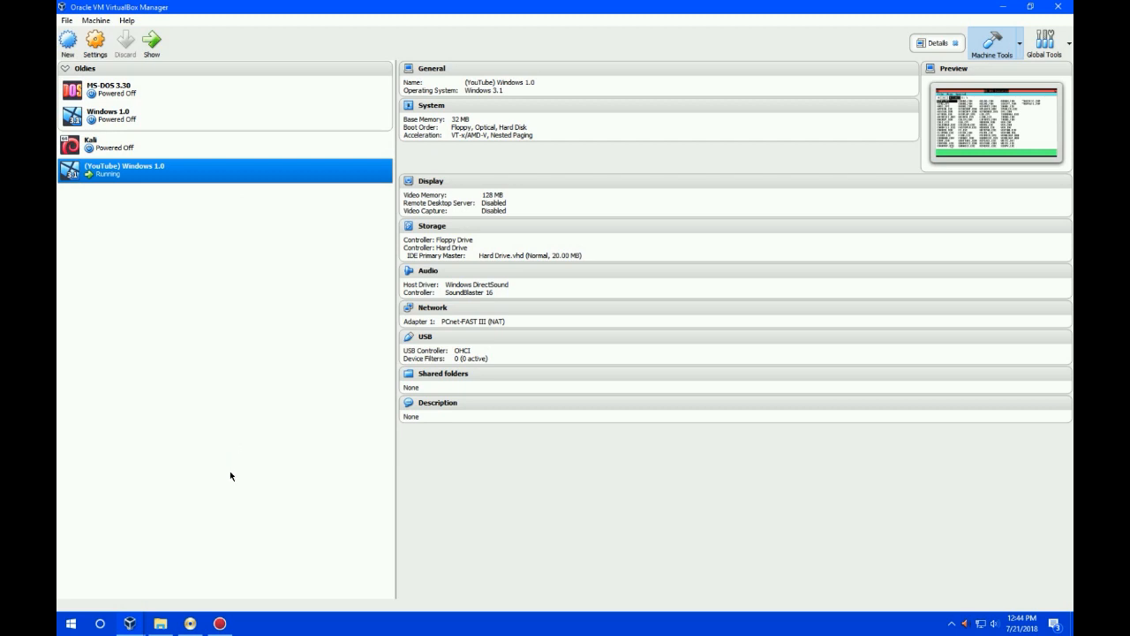
{"action": "left_click", "coordinate": [129, 624]}
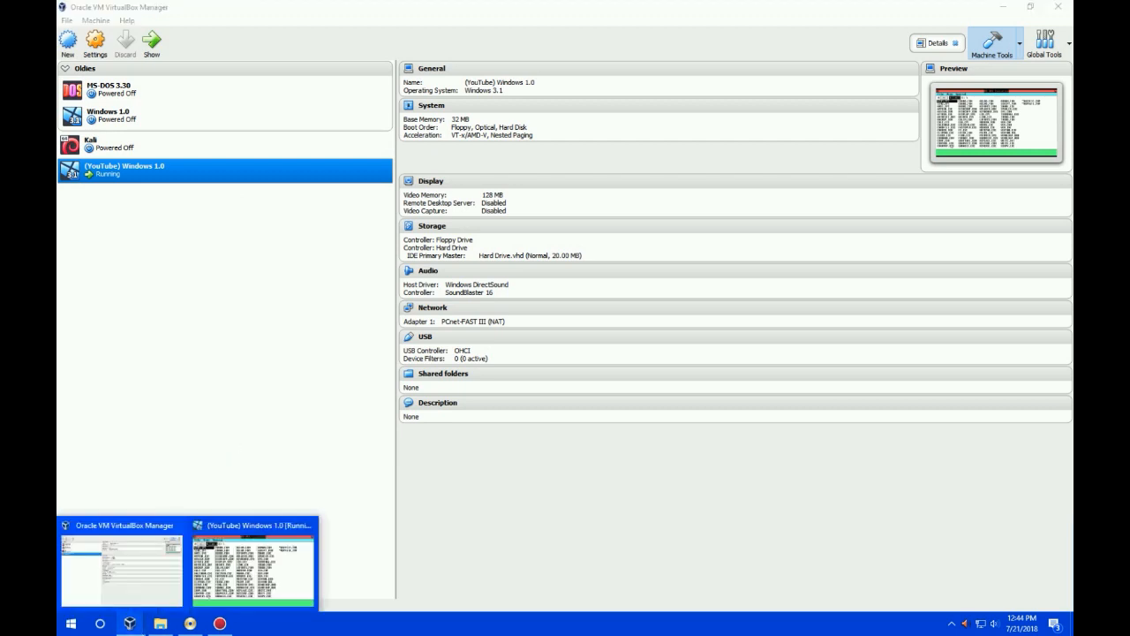
{"action": "left_click", "coordinate": [247, 603]}
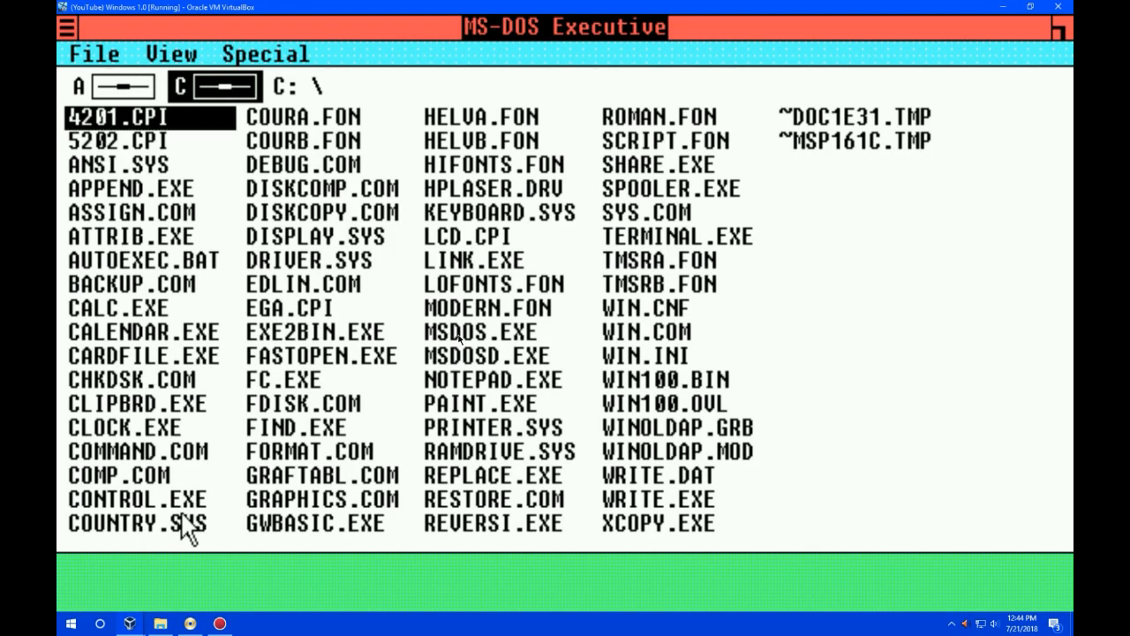
Close MS-DOS Executive and confirm ending the Windows session.
{"action": "left_click", "coordinate": [64, 29]}
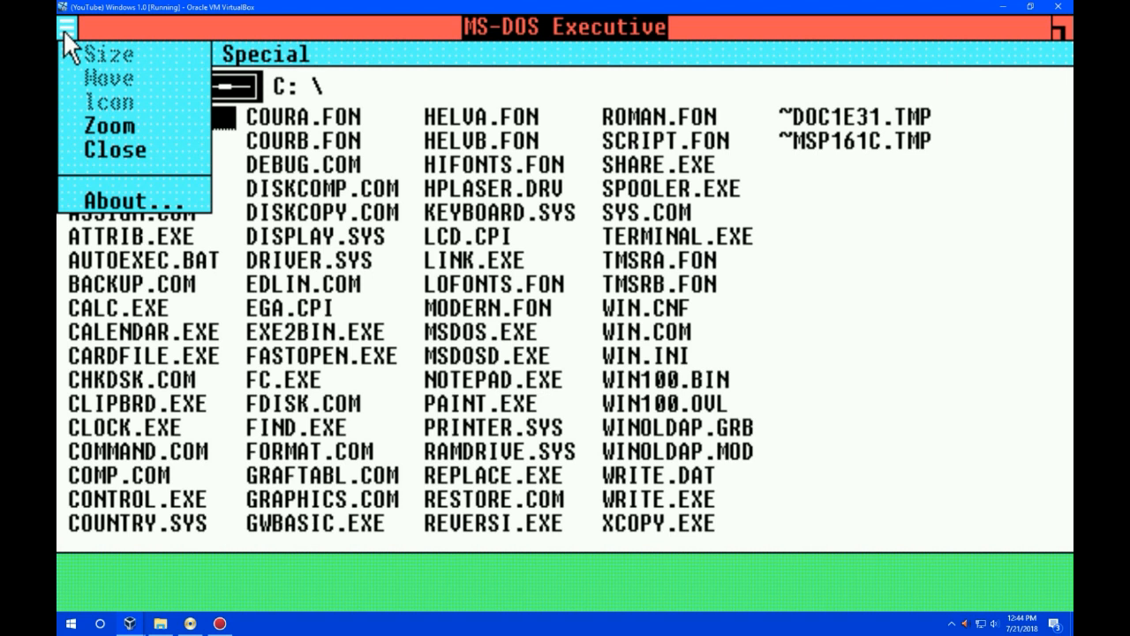
{"action": "left_click", "coordinate": [129, 146]}
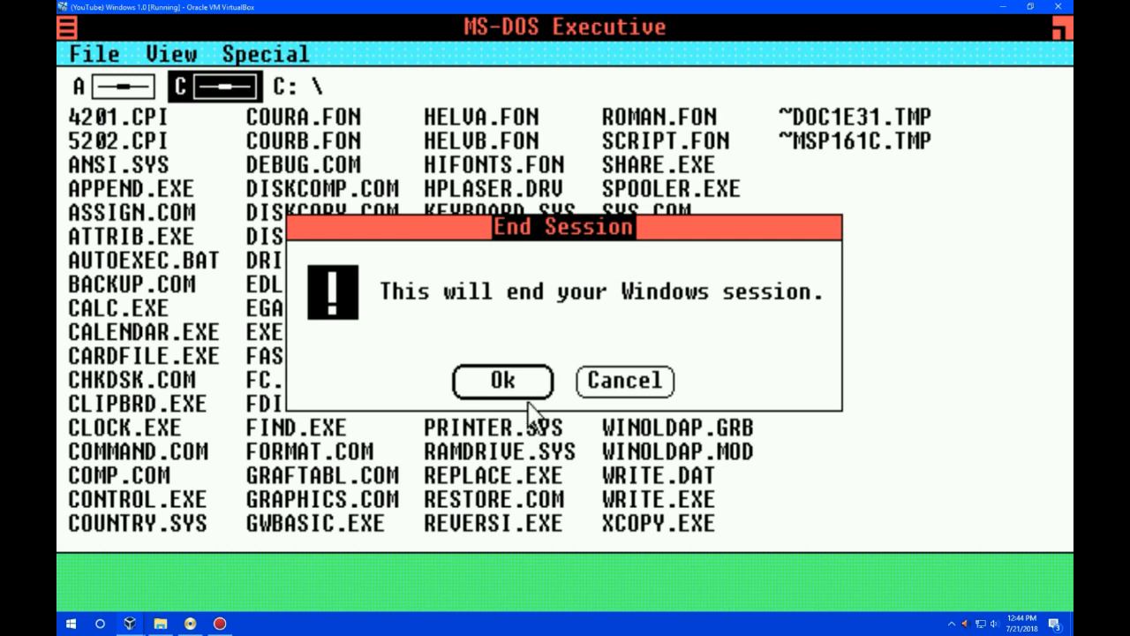
{"action": "left_click", "coordinate": [466, 379]}
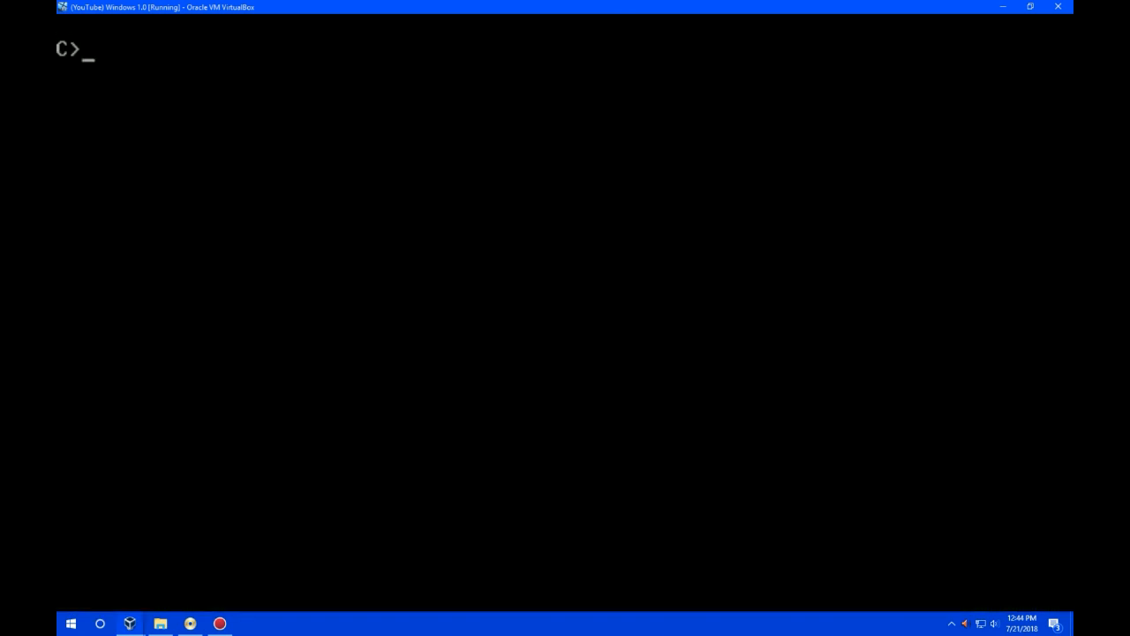
Echo "hi" at the DOS prompt and launch Windows by running WIN.COM from drive C.
{"action": "type", "text": "echo hi"}
{"action": "key", "text": "Return"}
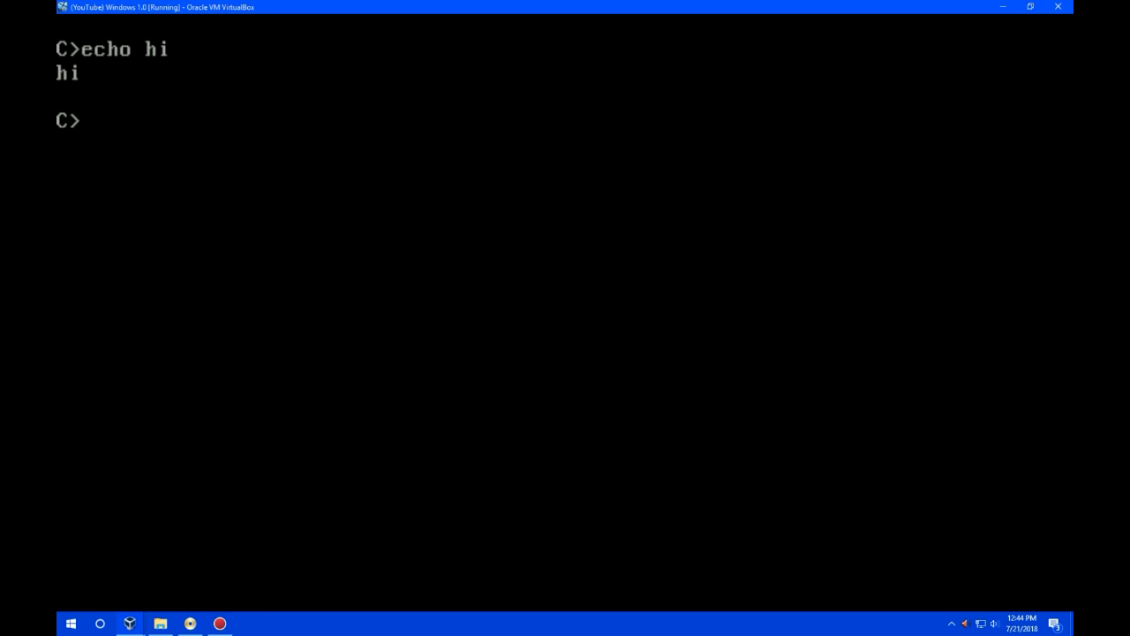
{"action": "type", "text": "WINB"}
{"action": "key", "text": "BackSpace"}
{"action": "type", "text": ".COM"}
{"action": "key", "text": "Return"}
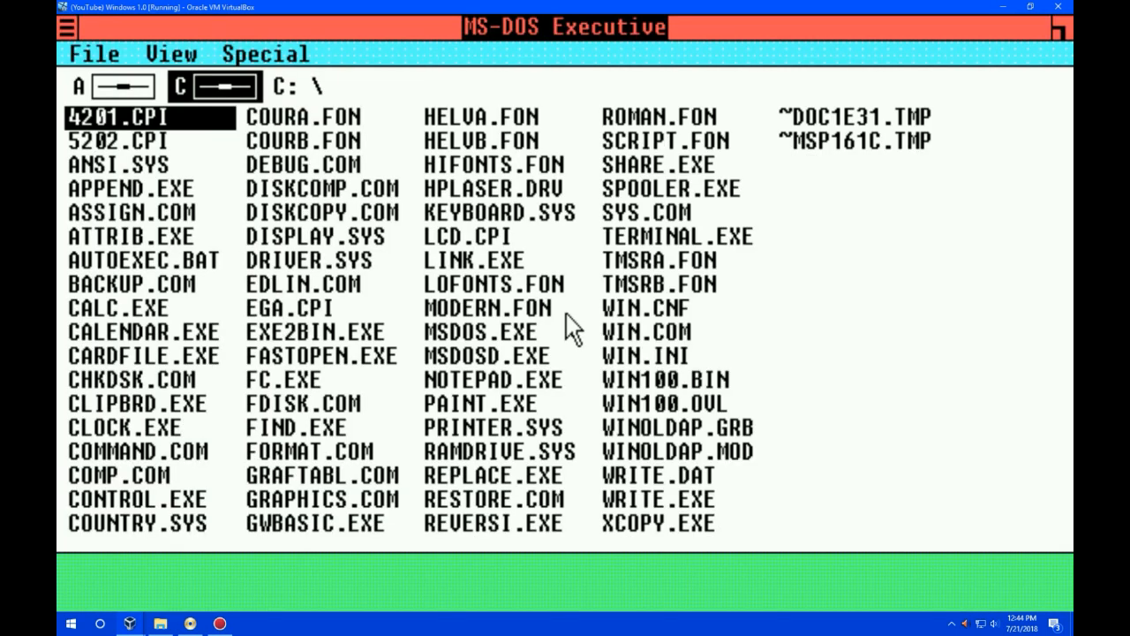
Open PAINT.EXE from MS-DOS Executive and draw a wavy freehand pencil line across the middle of the canvas.
{"action": "left_click", "coordinate": [503, 403]}
{"action": "left_click", "coordinate": [503, 404]}
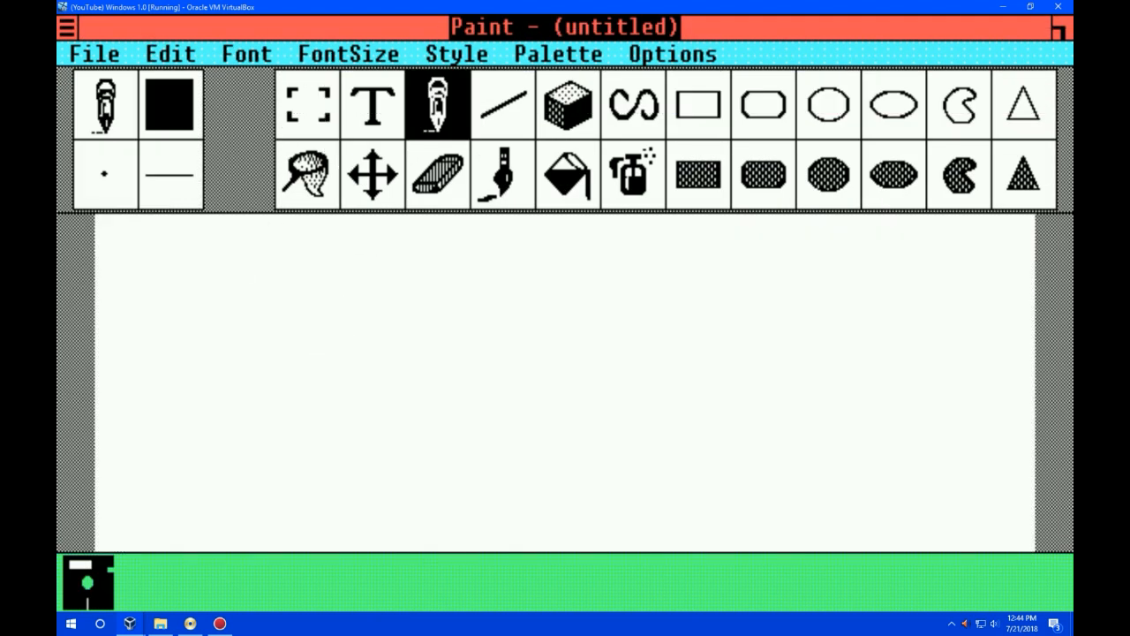
{"action": "mouse_move", "coordinate": [322, 297]}
{"action": "left_mouse_down"}
{"action": "mouse_move", "coordinate": [580, 347]}
{"action": "mouse_move", "coordinate": [593, 444]}
{"action": "left_mouse_up"}
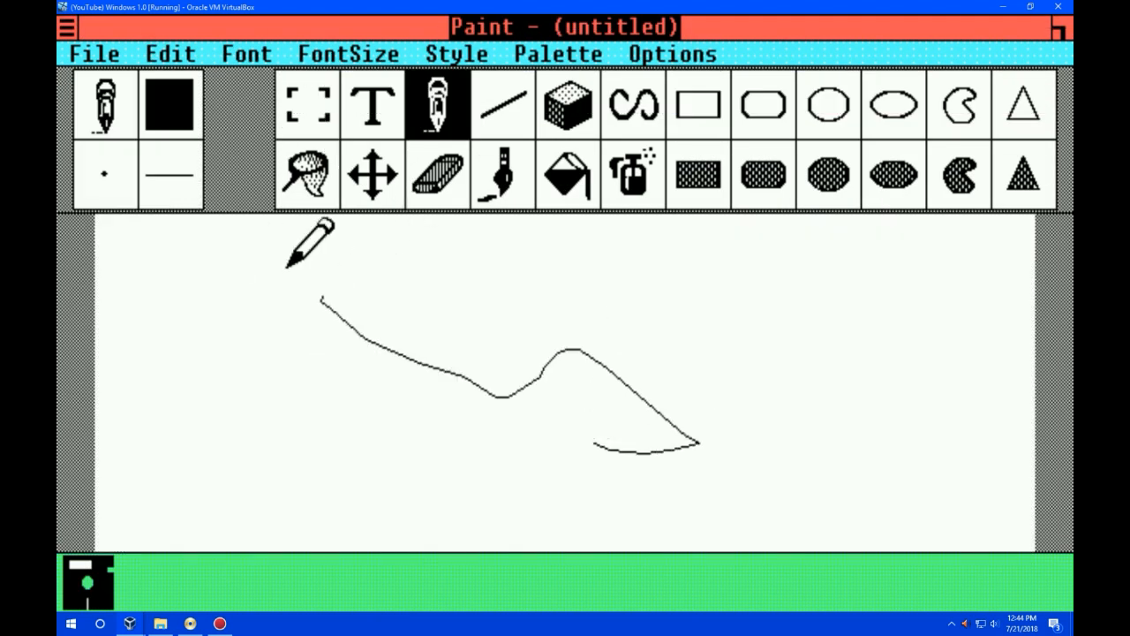
Start saving the Paint drawing, cancel the save, and close Paint without keeping the changes.
{"action": "left_click", "coordinate": [95, 54]}
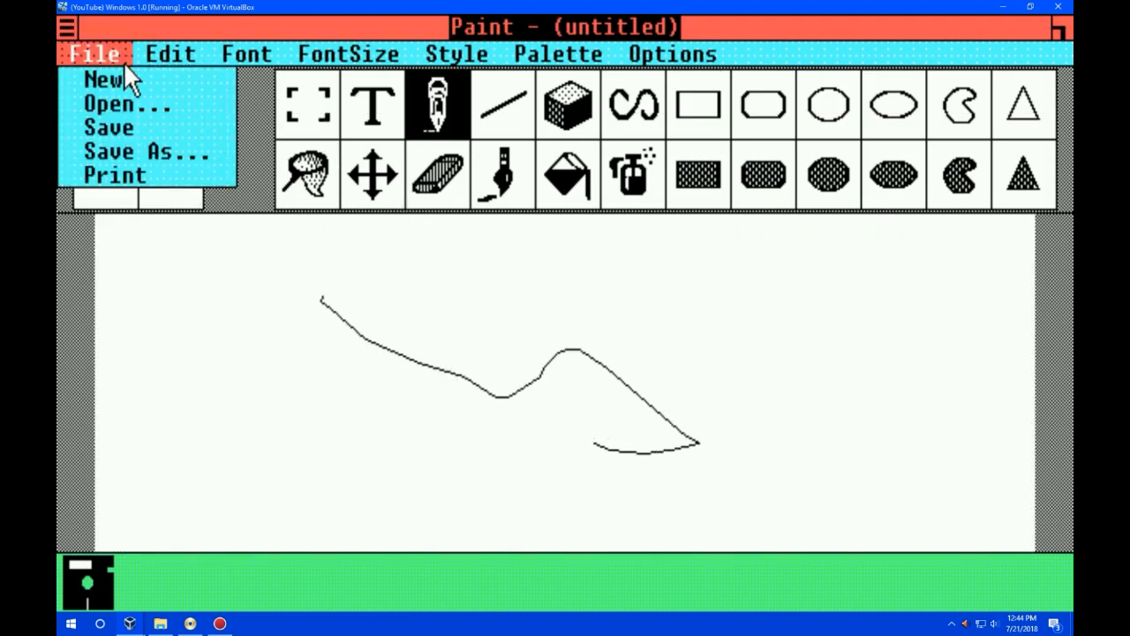
{"action": "left_click", "coordinate": [152, 131]}
{"action": "left_click", "coordinate": [699, 320]}
{"action": "left_click", "coordinate": [66, 28]}
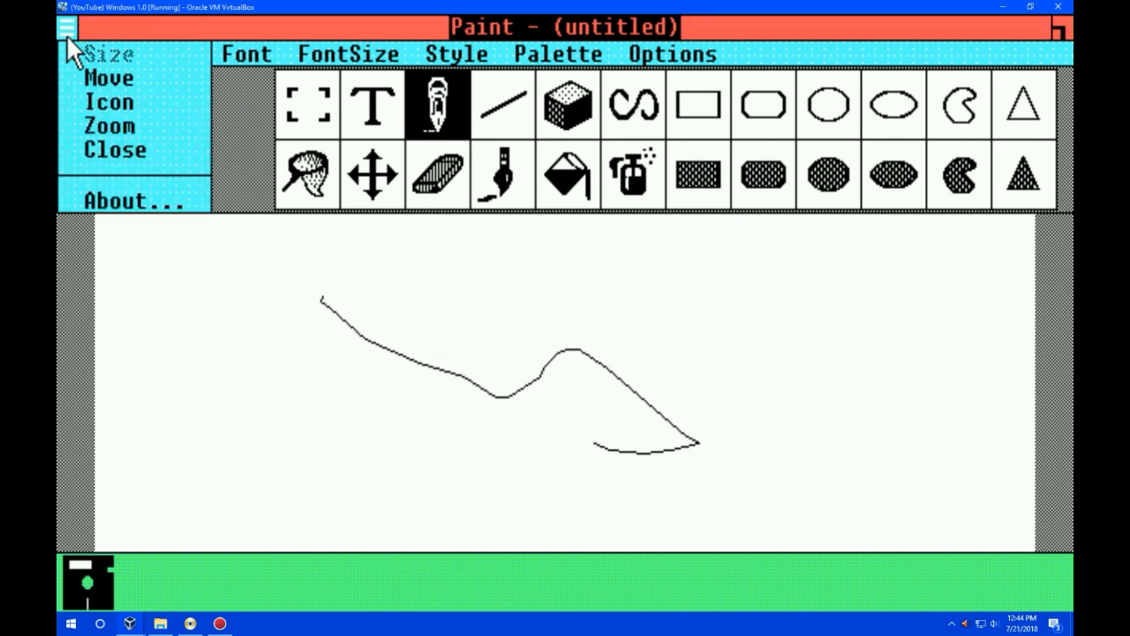
{"action": "left_click", "coordinate": [98, 154]}
{"action": "left_click", "coordinate": [563, 381]}
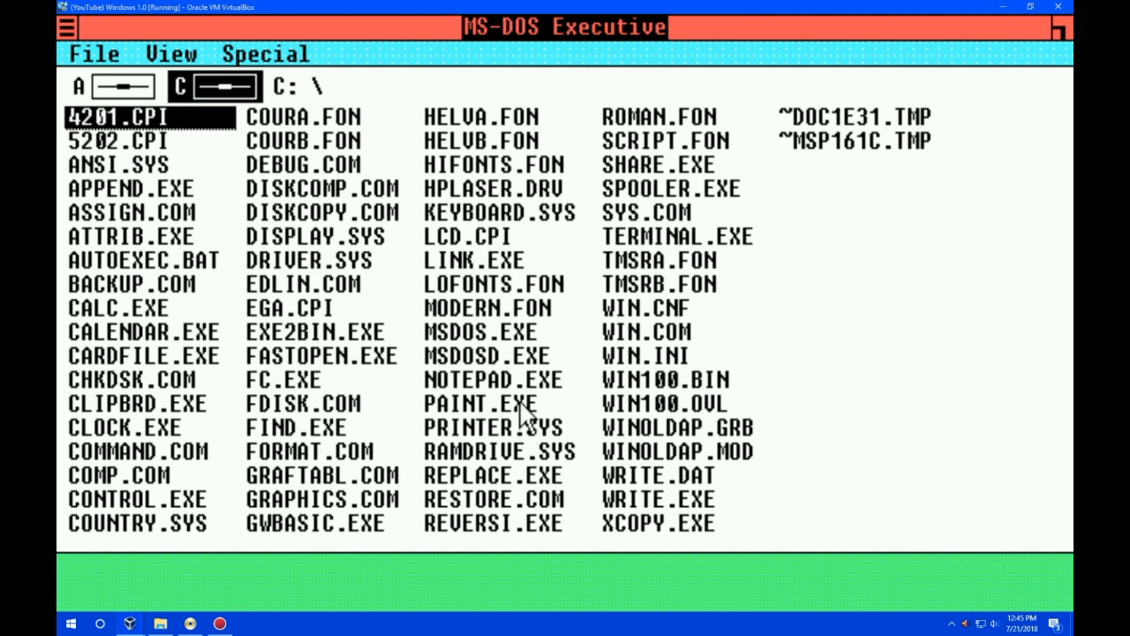
Try out NOTEPAD.EXE by entering "hi hows it goin" in the blank document and erasing it.
{"action": "left_click", "coordinate": [528, 381]}
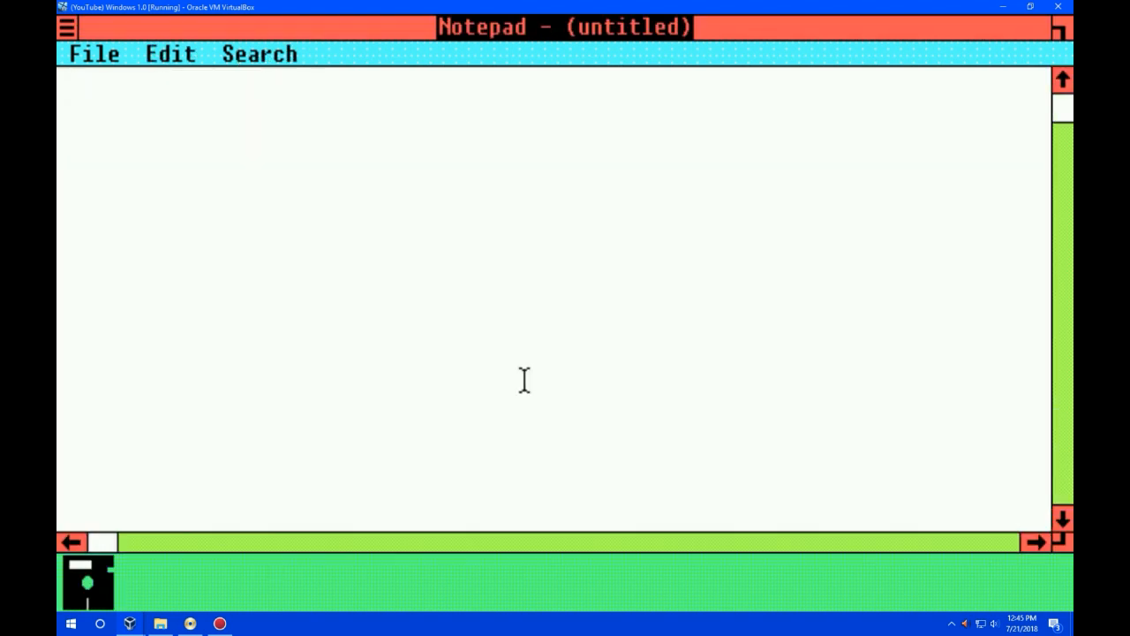
{"action": "type", "text": "hi hows it goin"}
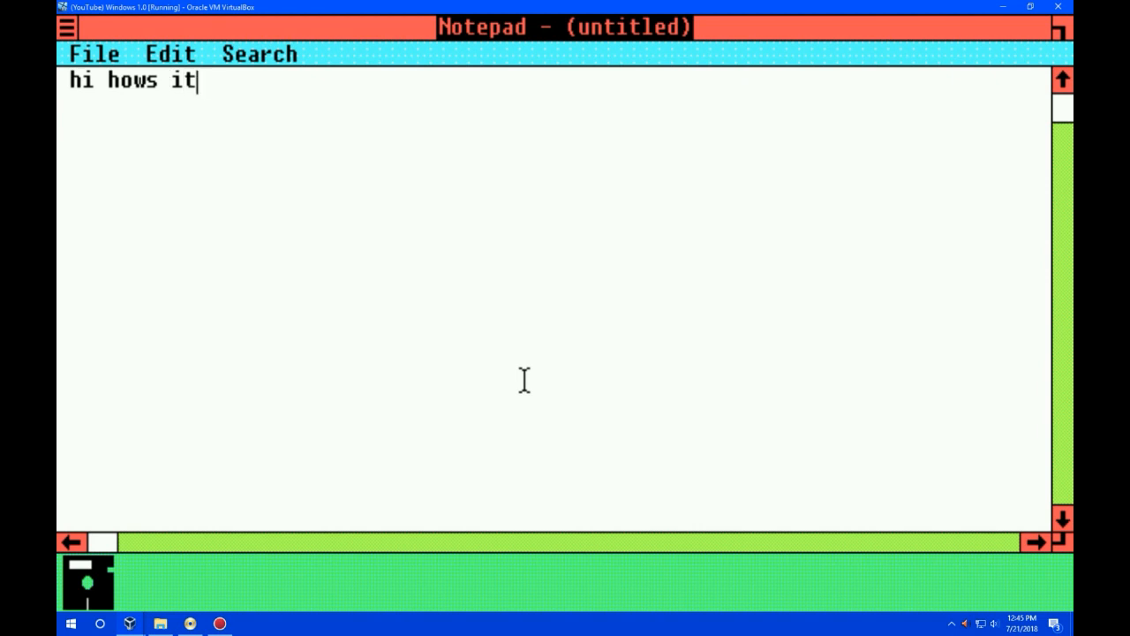
{"action": "key", "text": "BackSpace"}
{"action": "key", "text": "BackSpace"}
{"action": "key", "text": "BackSpace"}
{"action": "key", "text": "BackSpace"}
{"action": "key", "text": "BackSpace"}
{"action": "key", "text": "BackSpace"}
{"action": "key", "text": "BackSpace"}
{"action": "key", "text": "BackSpace"}
{"action": "key", "text": "BackSpace"}
Close Notepad without saving the untitled document and return to MS-DOS Executive.
{"action": "left_click", "coordinate": [64, 27]}
{"action": "left_click", "coordinate": [115, 150]}
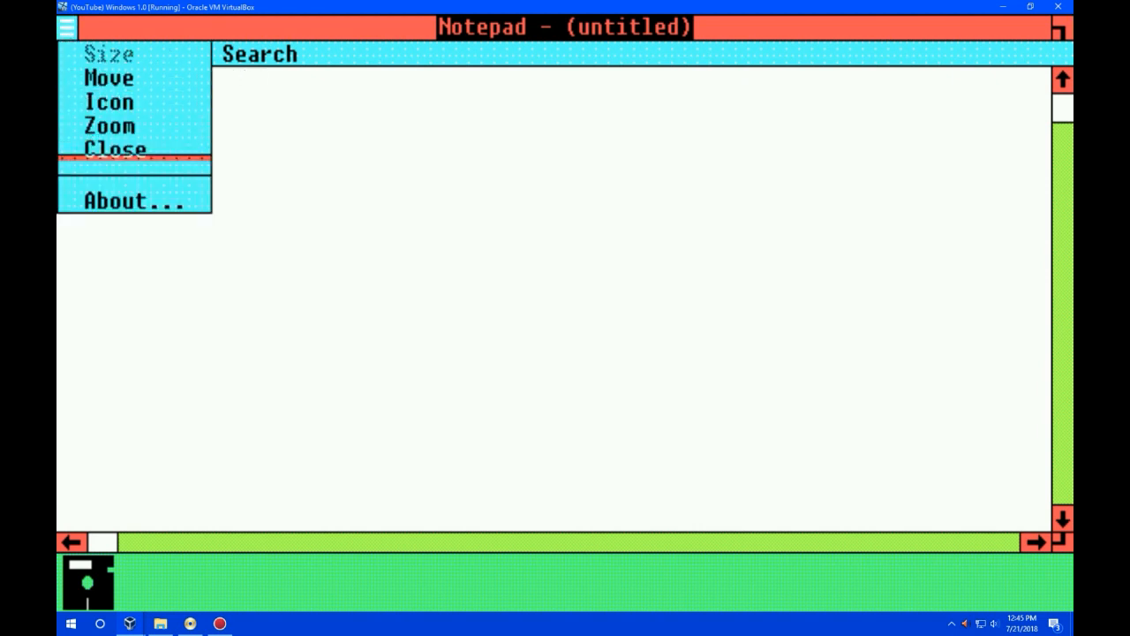
{"action": "left_click", "coordinate": [572, 381]}
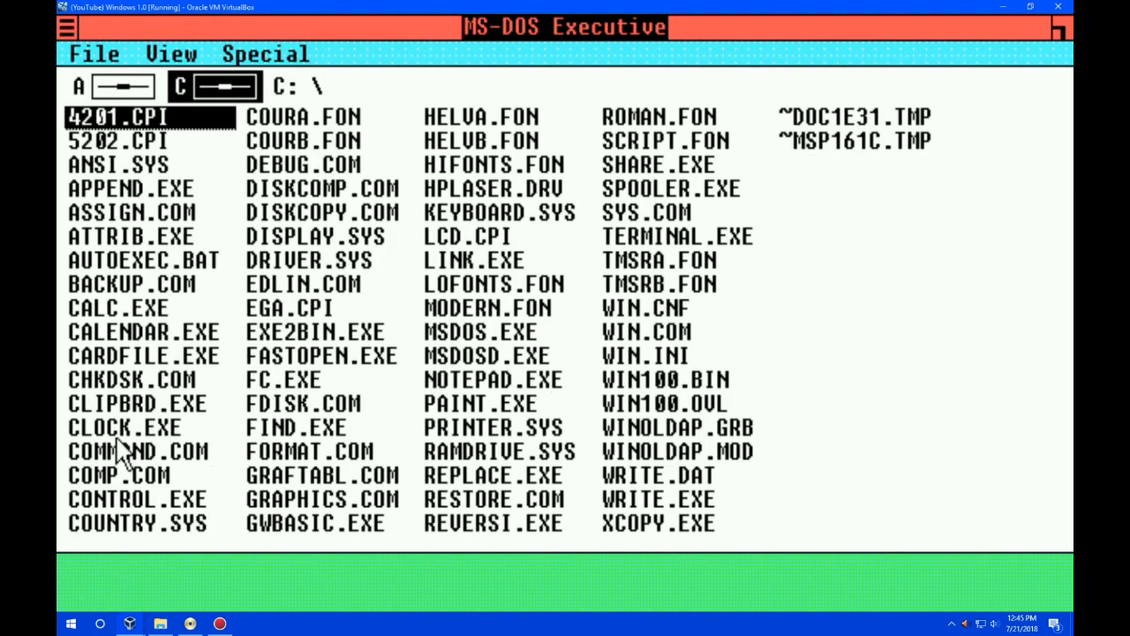
Run CLOCK.EXE from MS-DOS Executive to view the analog clock.
{"action": "double_click", "coordinate": [122, 427]}
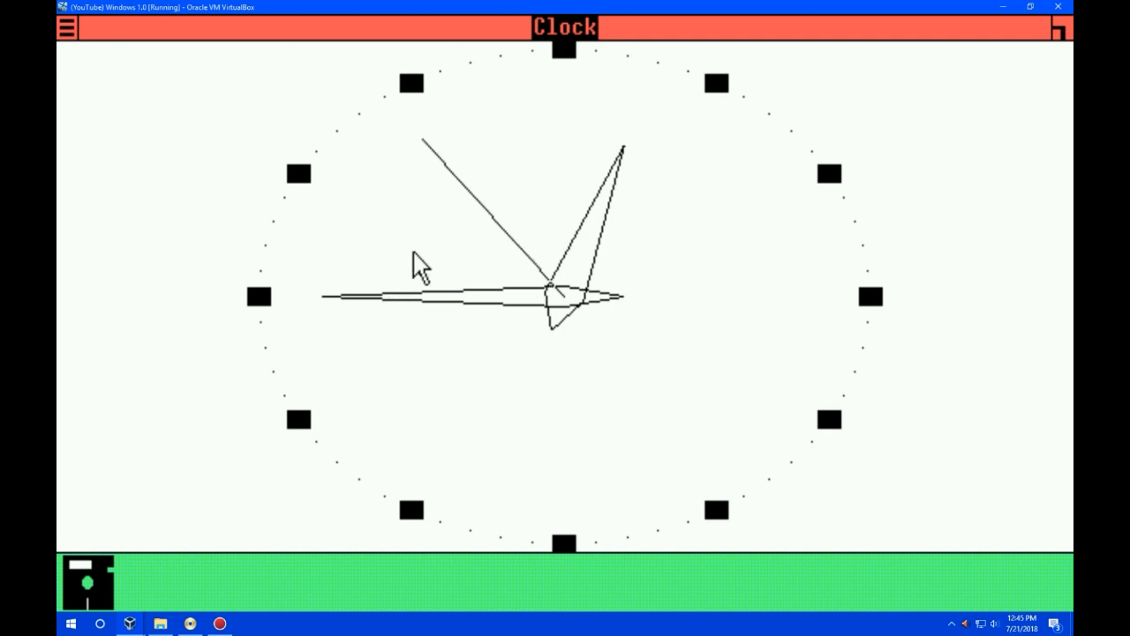
{"action": "left_click", "coordinate": [65, 28]}
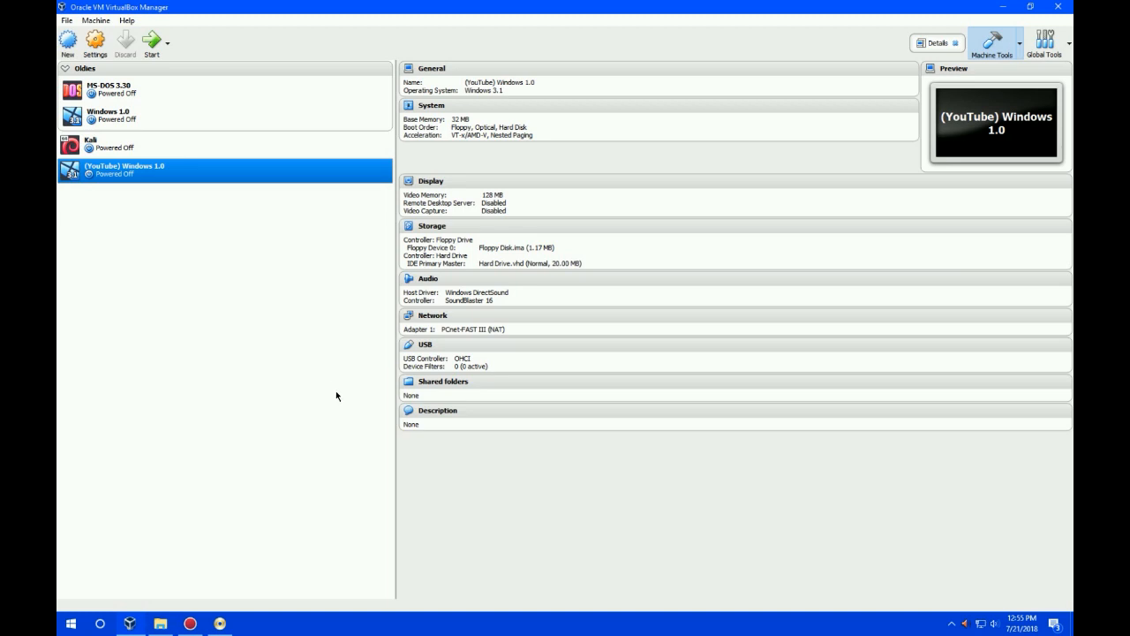
{"action": "key", "text": "super"}
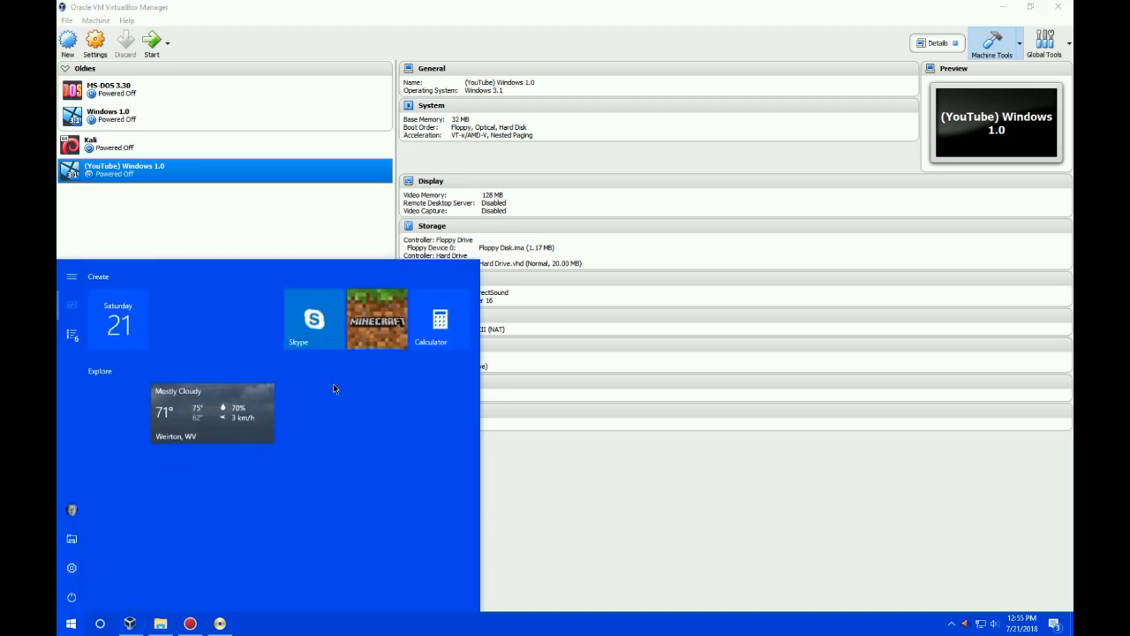
{"action": "key", "text": "super"}
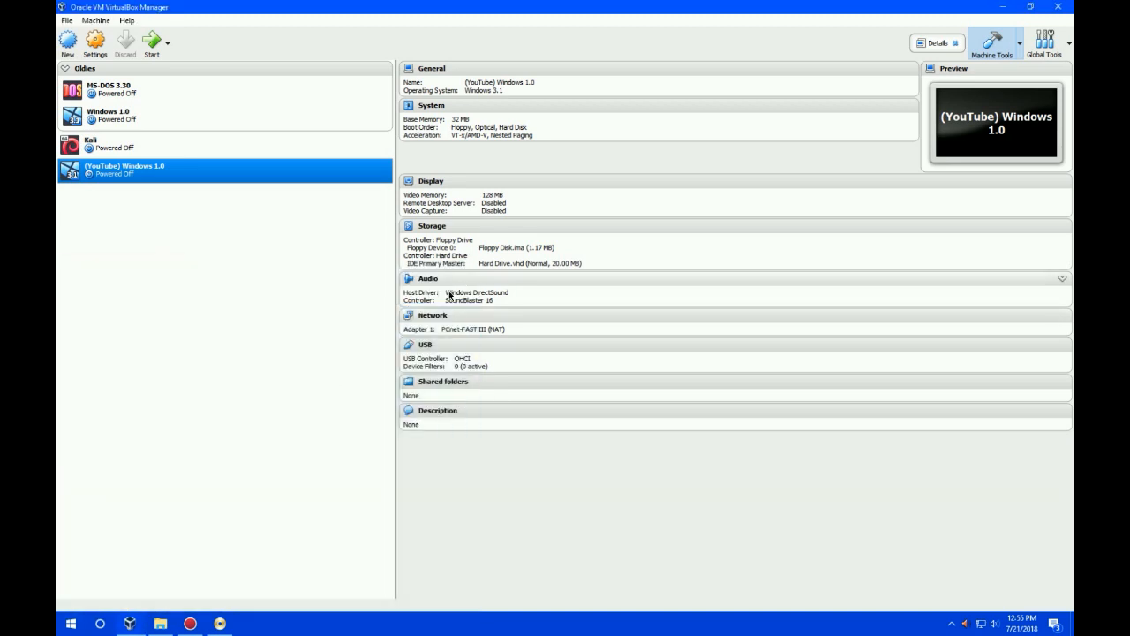